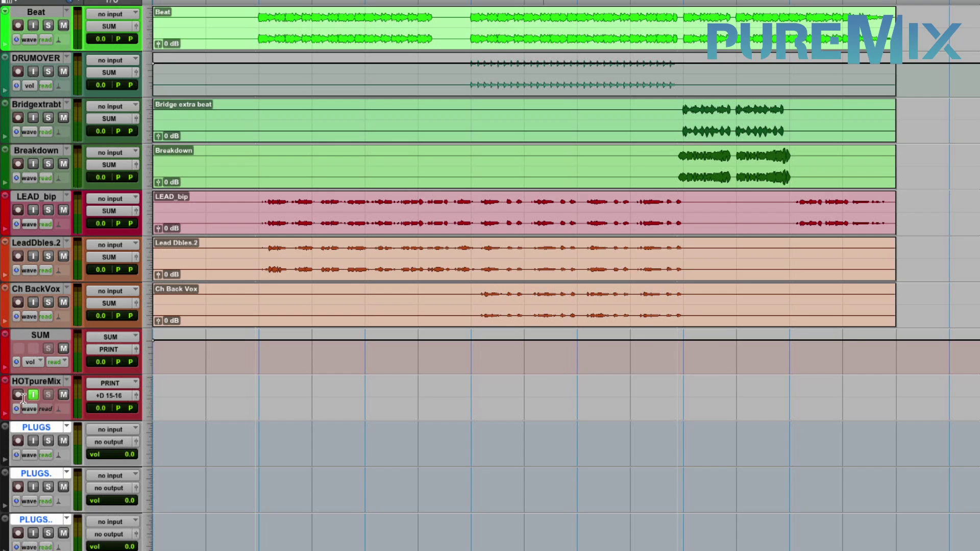
Create a new playlist named "HOT pureMix. ROUGH" on the HOTpureMix print track and start recording the rough mix onto it
click(66, 381)
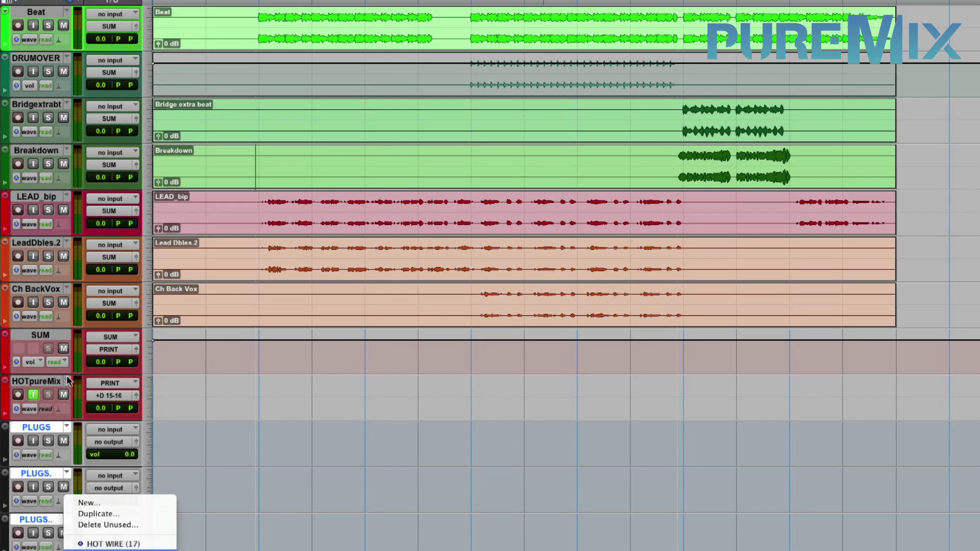
click(97, 503)
key(Right)
key(BackSpace)
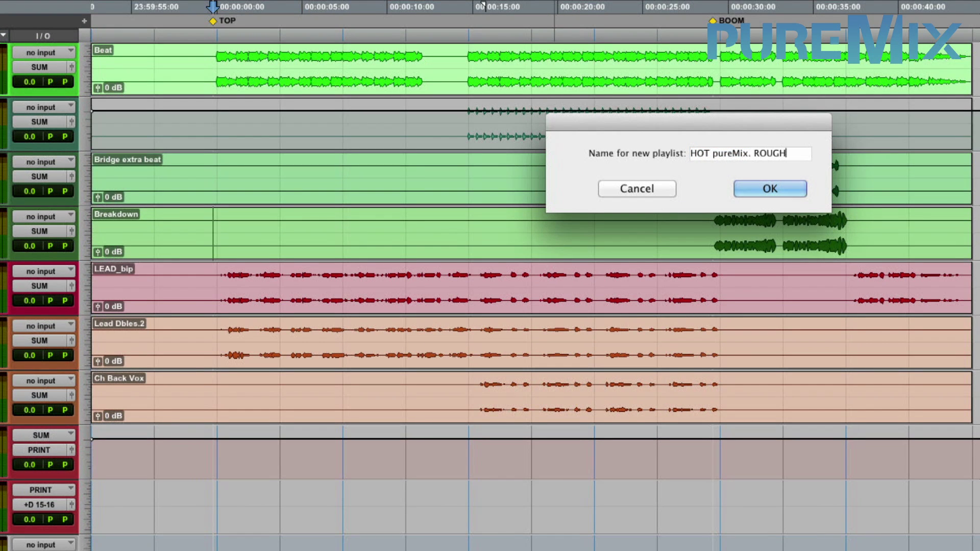
key(Return)
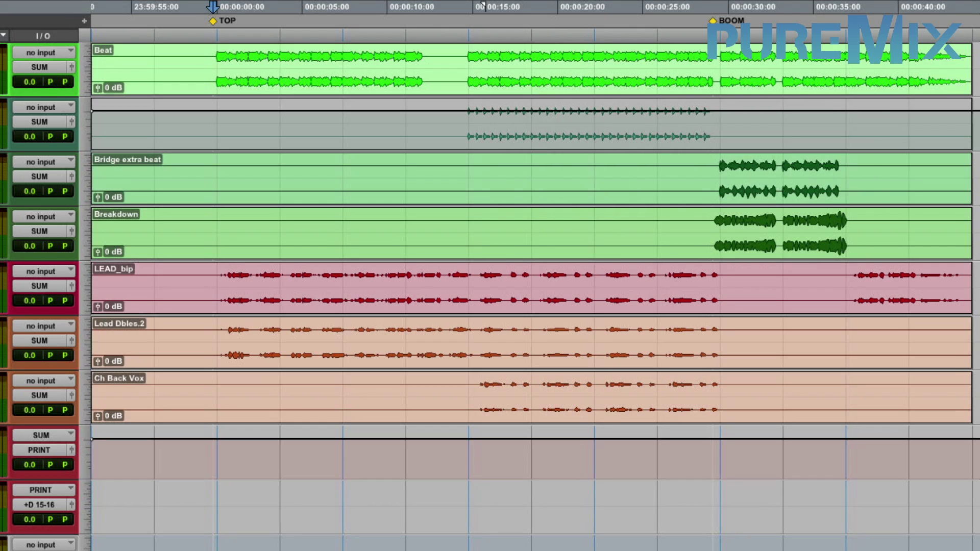
key(super+space)
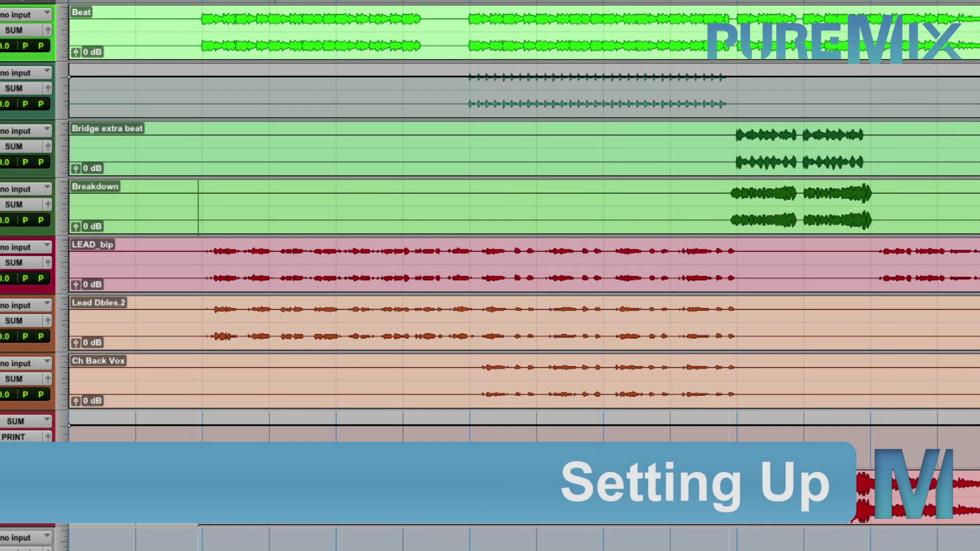
Switch to the mixer view and solo the Beat track
key(super+equal)
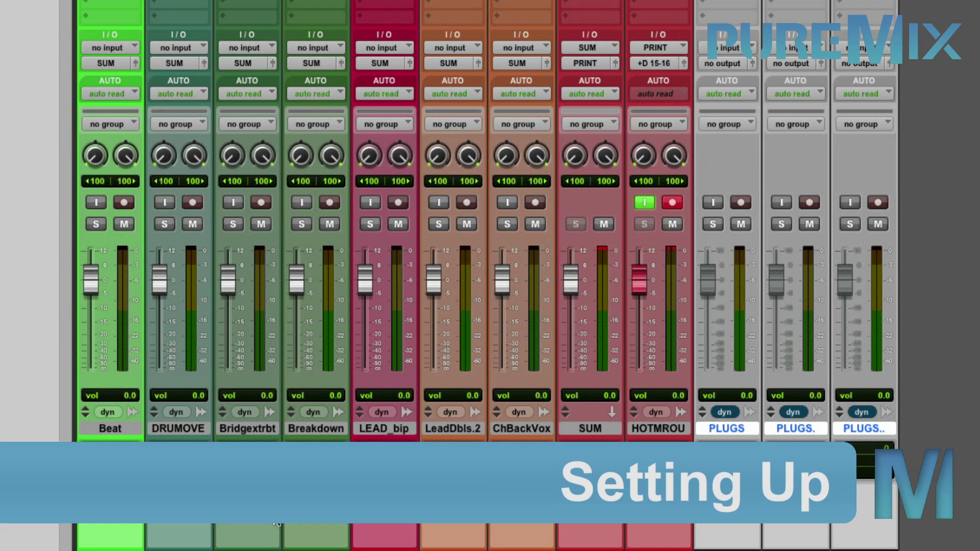
click(96, 223)
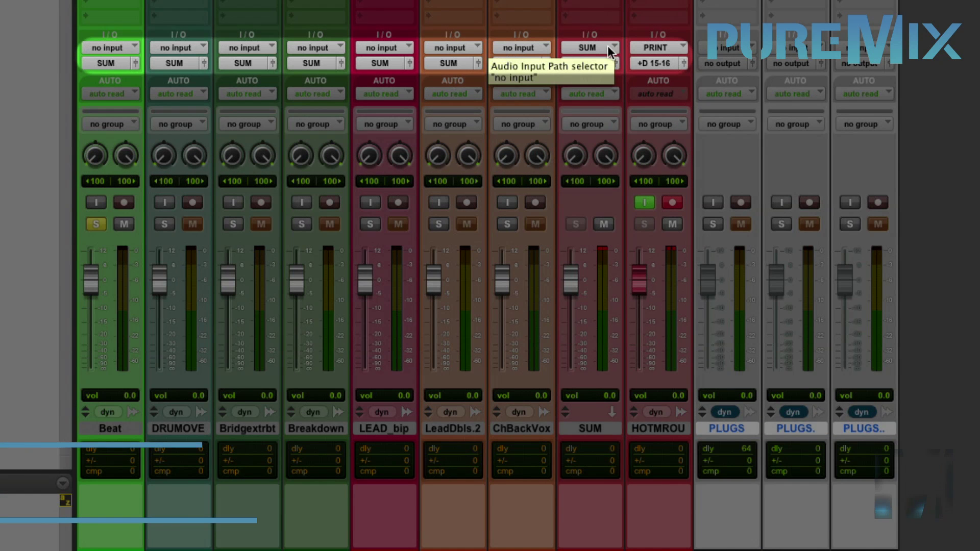
click(605, 429)
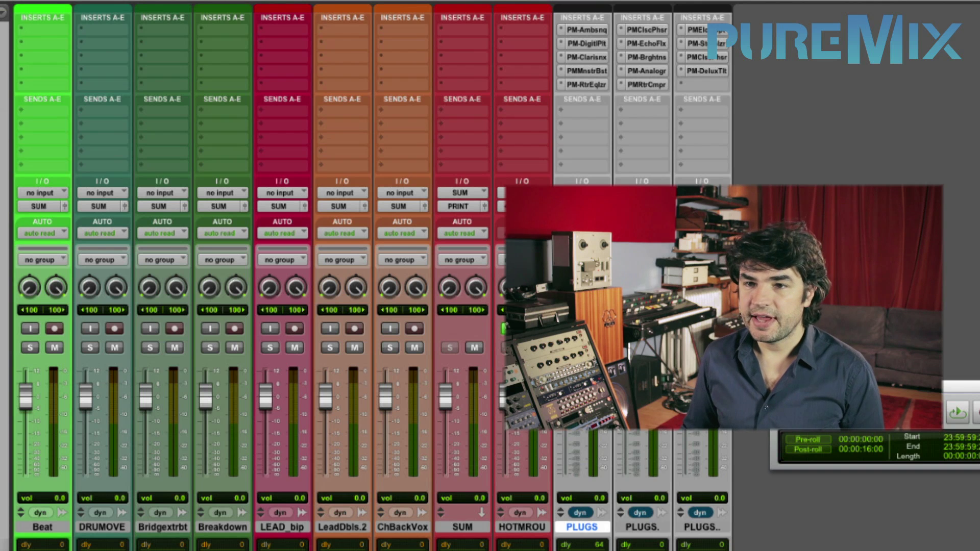
Browse the stereo Plug and Mix multichannel native plug-ins available for an insert slot on the Beat track
click(43, 46)
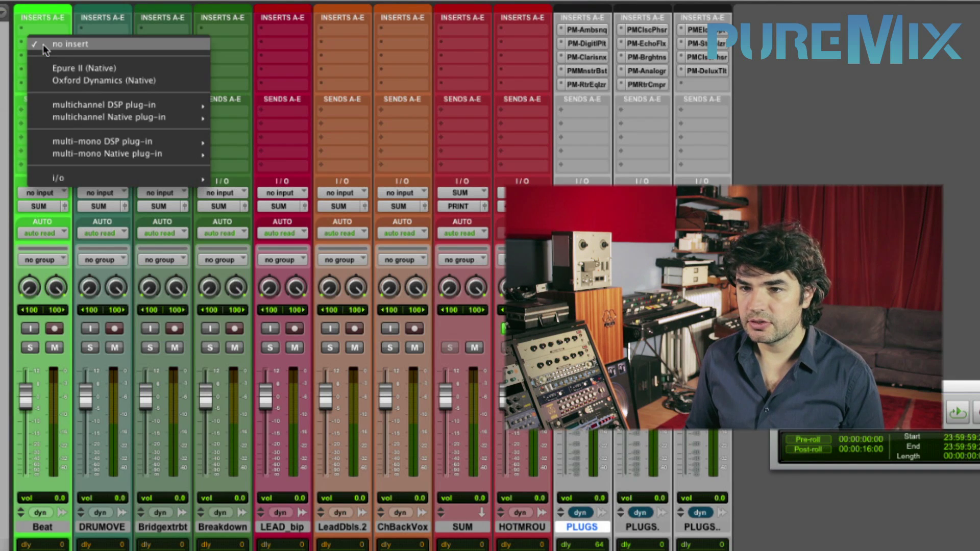
mouse_move(102, 117)
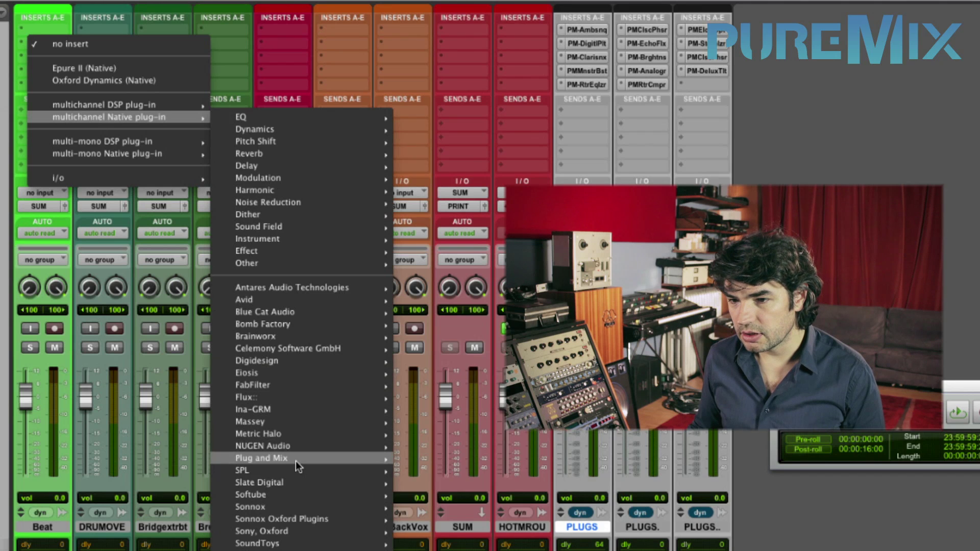
mouse_move(296, 459)
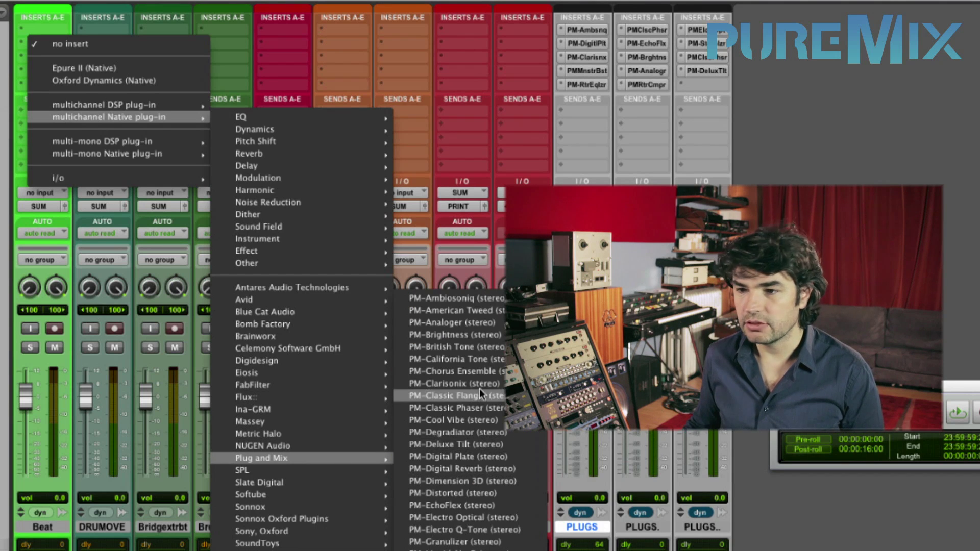
click(455, 371)
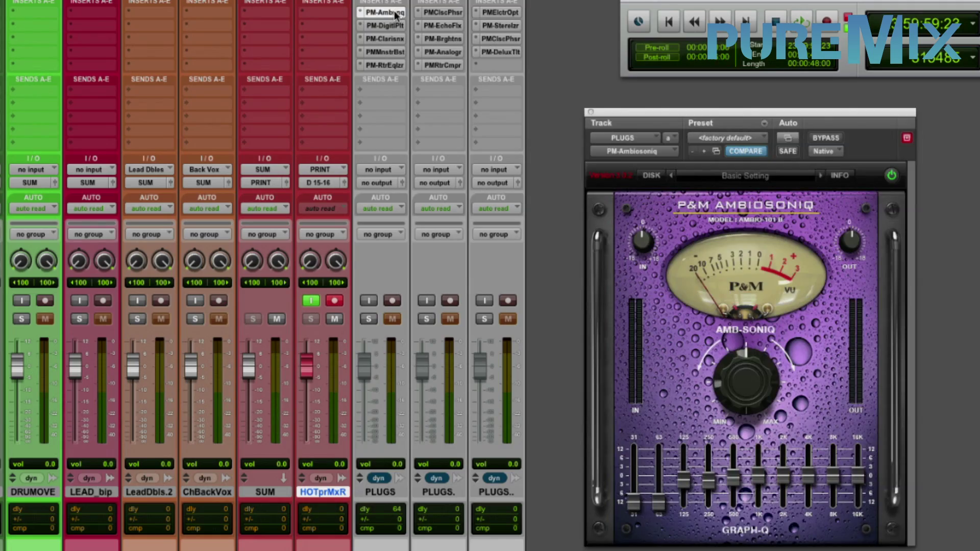
Examine the interfaces of the Plug and Mix plug-ins loaded on the three PLUGS tracks one by one, and close the plug-in window
click(386, 26)
click(388, 38)
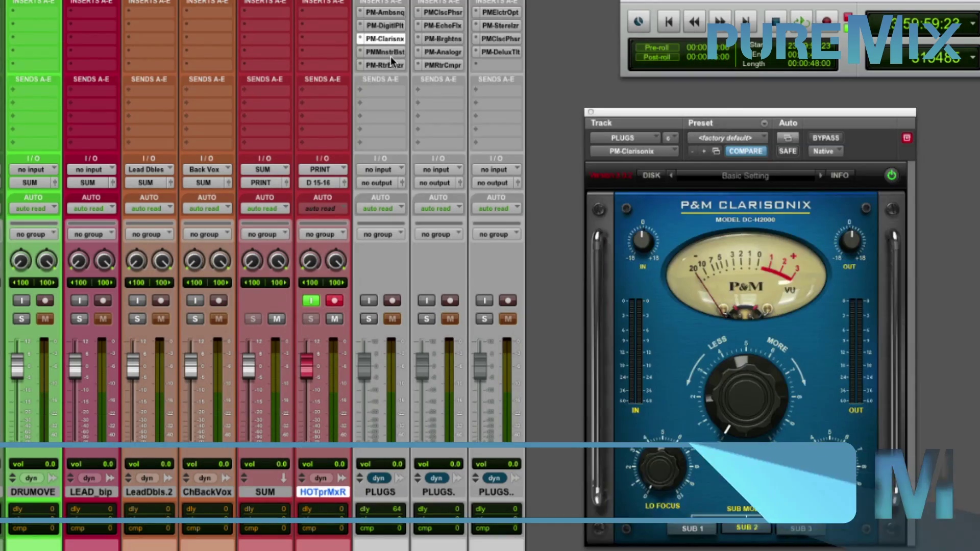
click(391, 52)
click(389, 65)
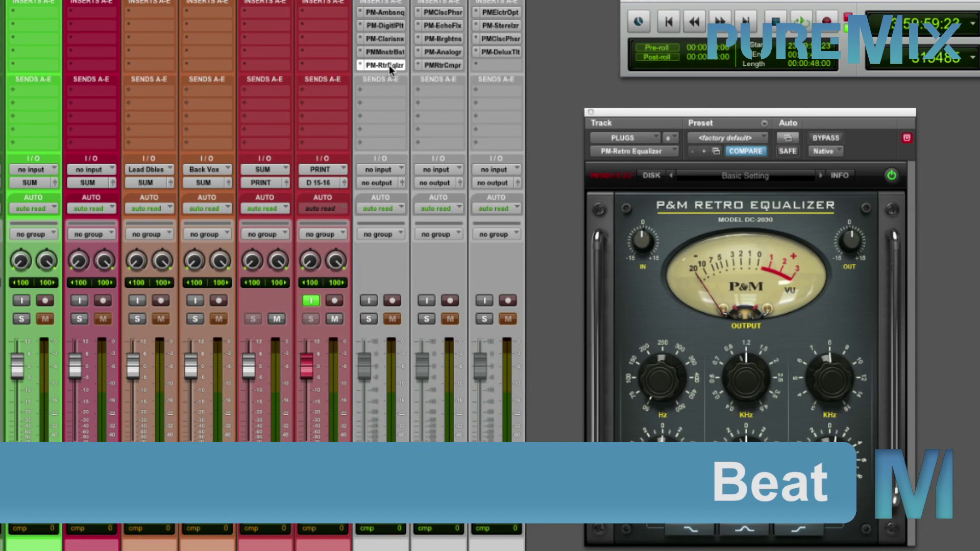
click(447, 13)
click(448, 26)
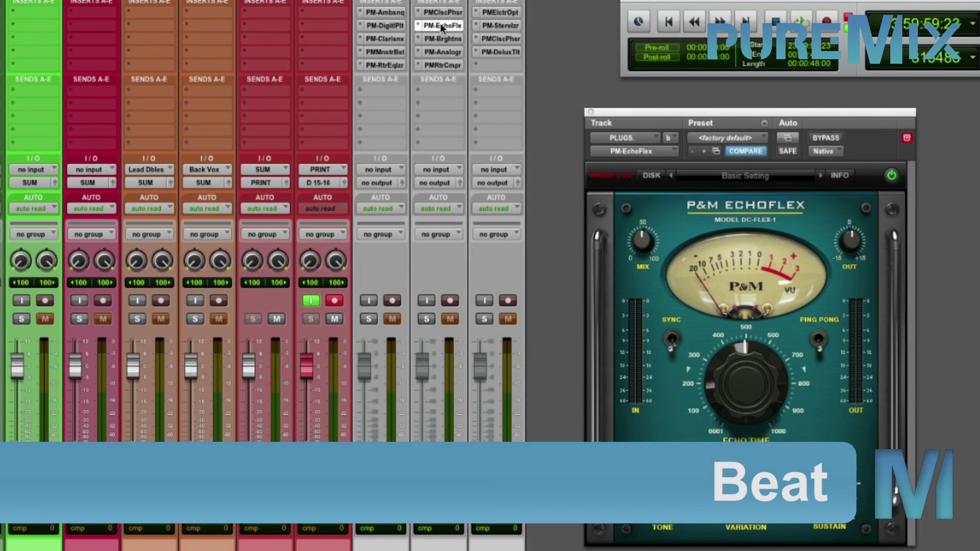
click(444, 40)
click(446, 51)
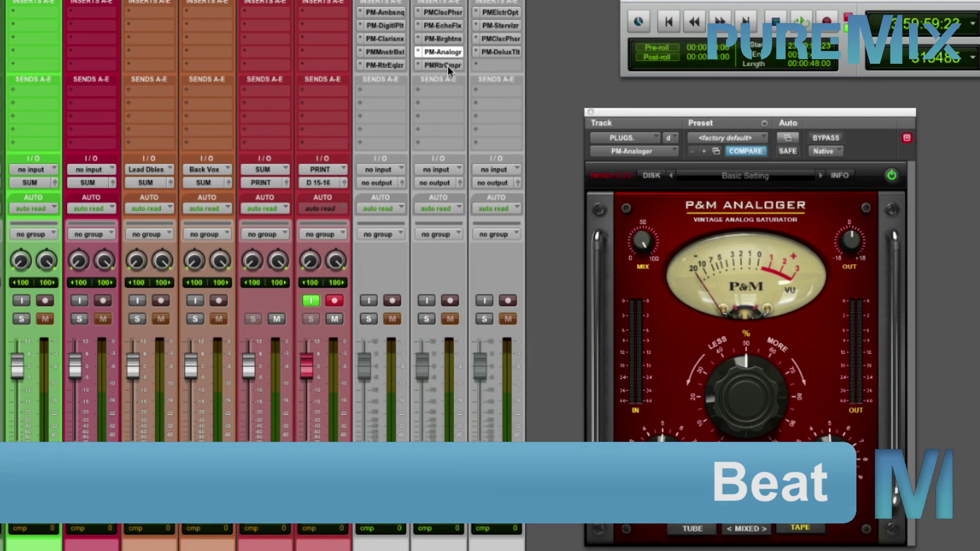
click(449, 65)
click(503, 11)
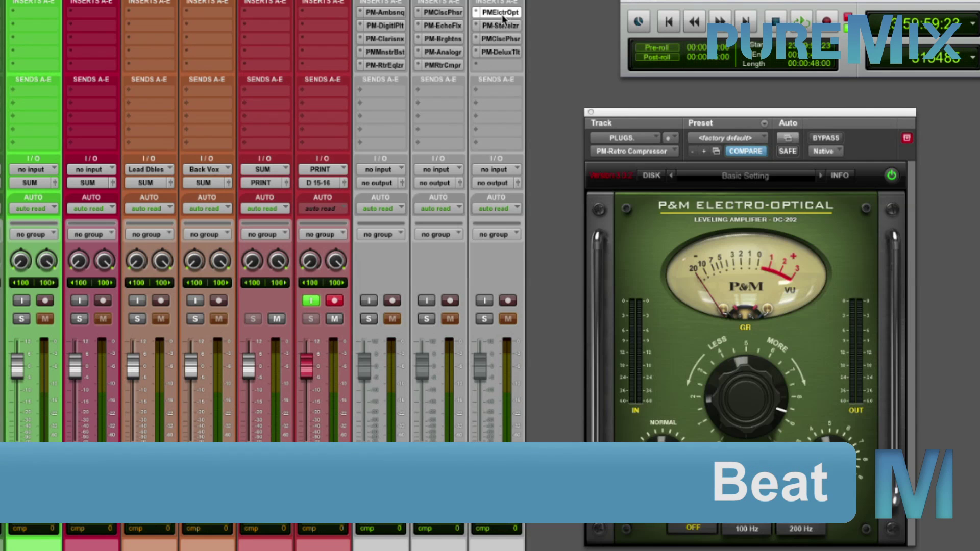
click(500, 26)
click(500, 52)
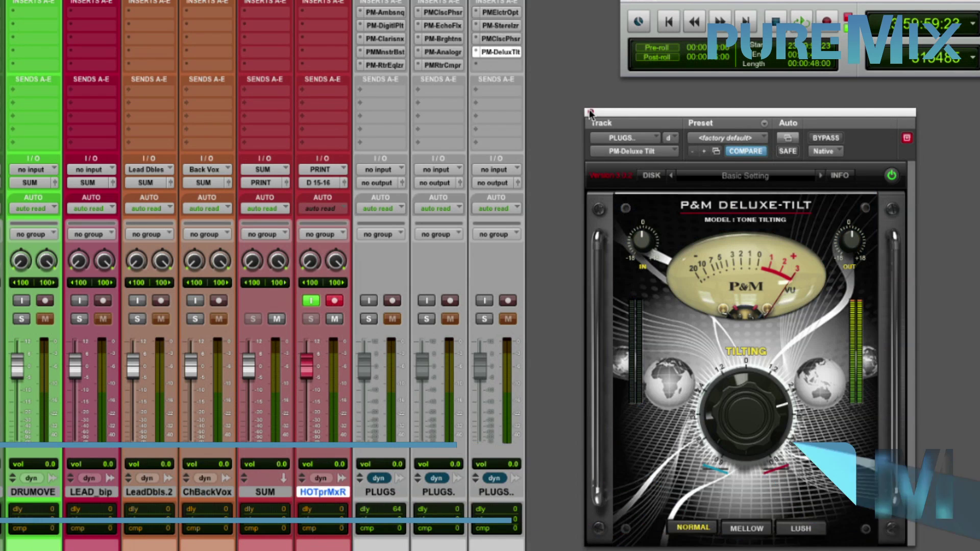
click(591, 112)
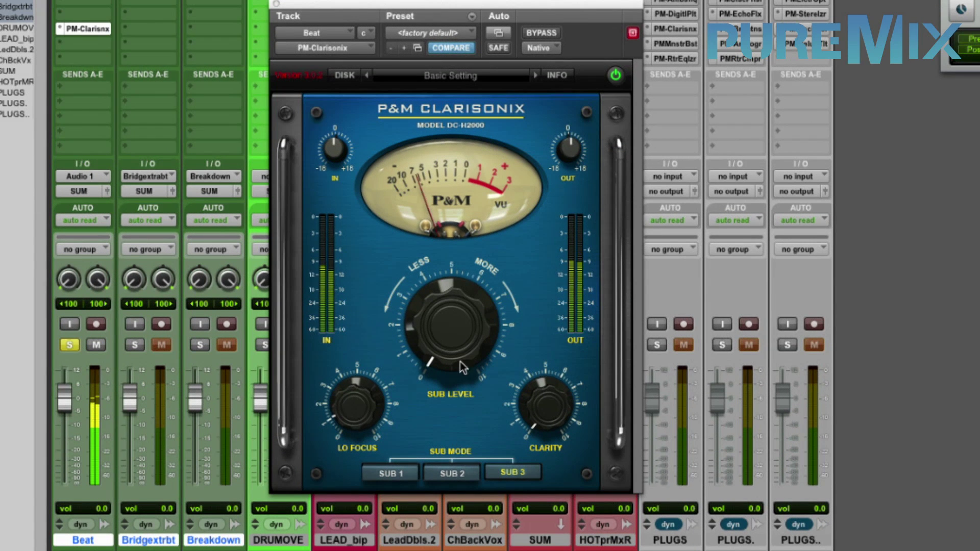
Raise Clarisonix's Sub Level to about 1.5 and Clarity to about 2 on the Beat track, comparing the result with the plug-in bypassed
drag(444, 364, 434, 334)
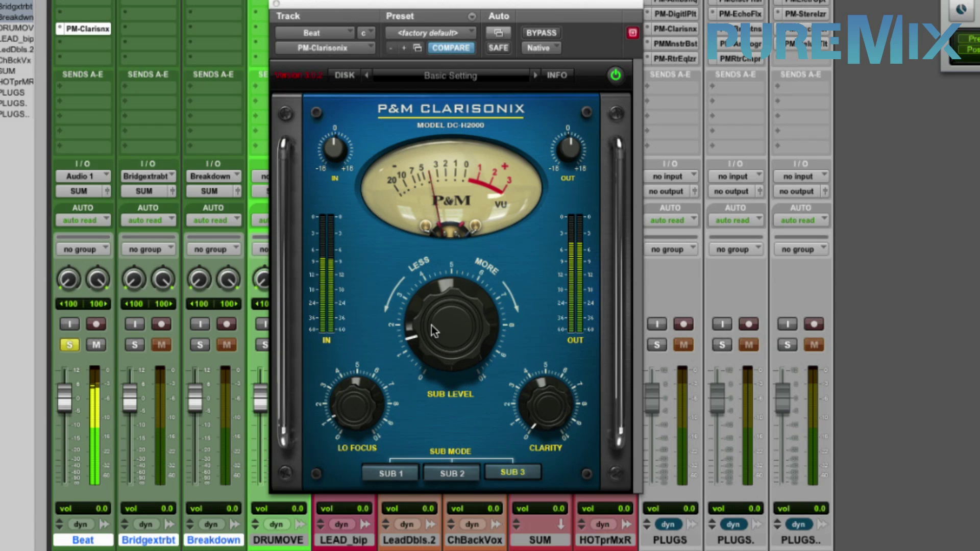
drag(541, 431, 532, 401)
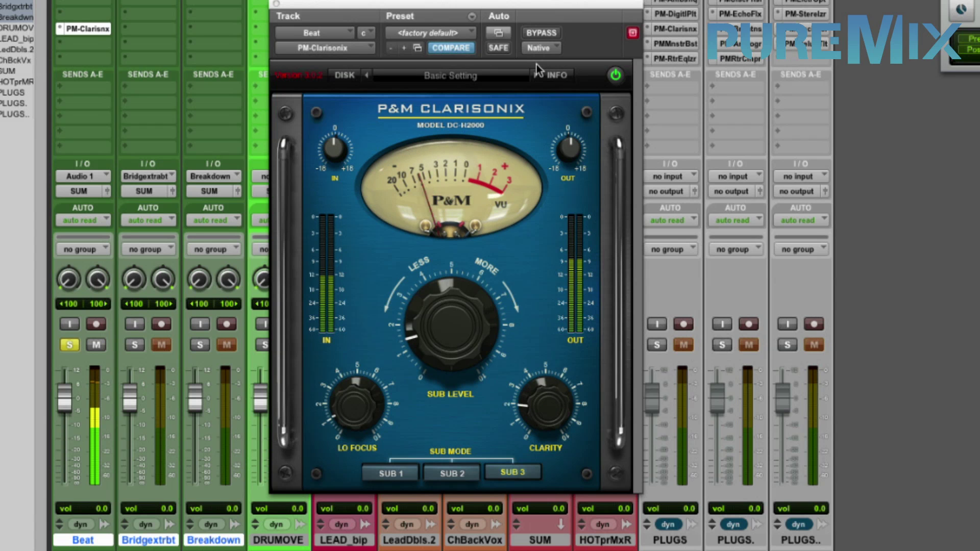
click(541, 33)
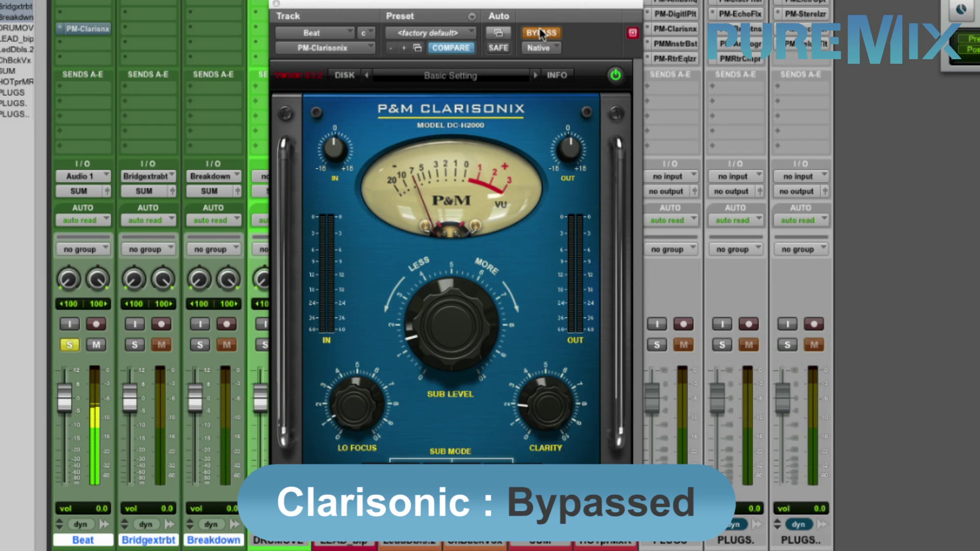
click(542, 34)
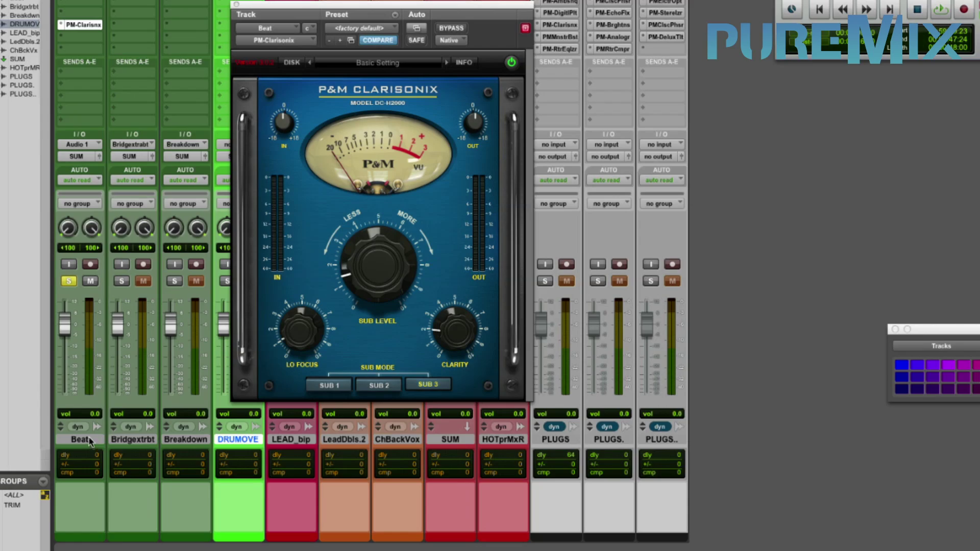
Duplicate the Beat track once with its playlists, automation, inserts, sends and group assignments, inserted after the last selected track
right_click(90, 442)
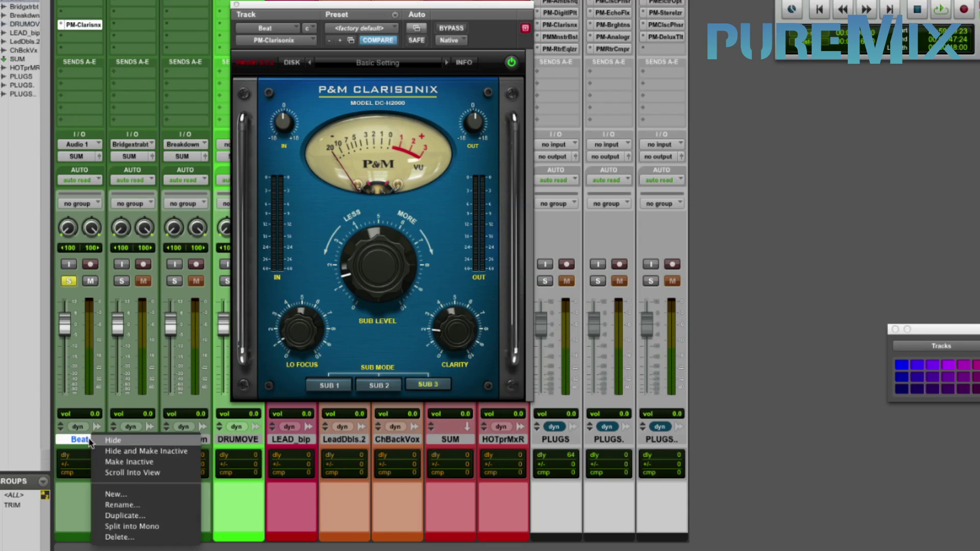
click(143, 518)
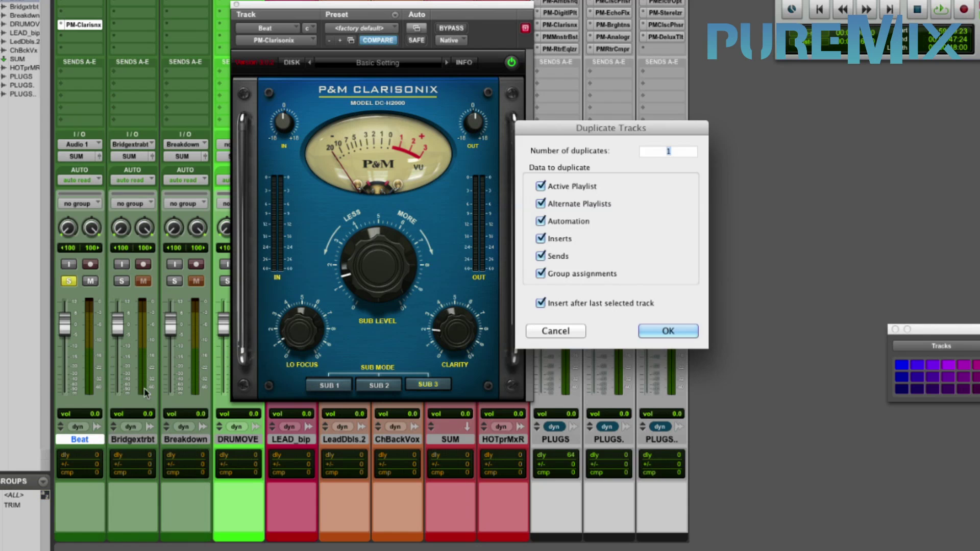
key(Return)
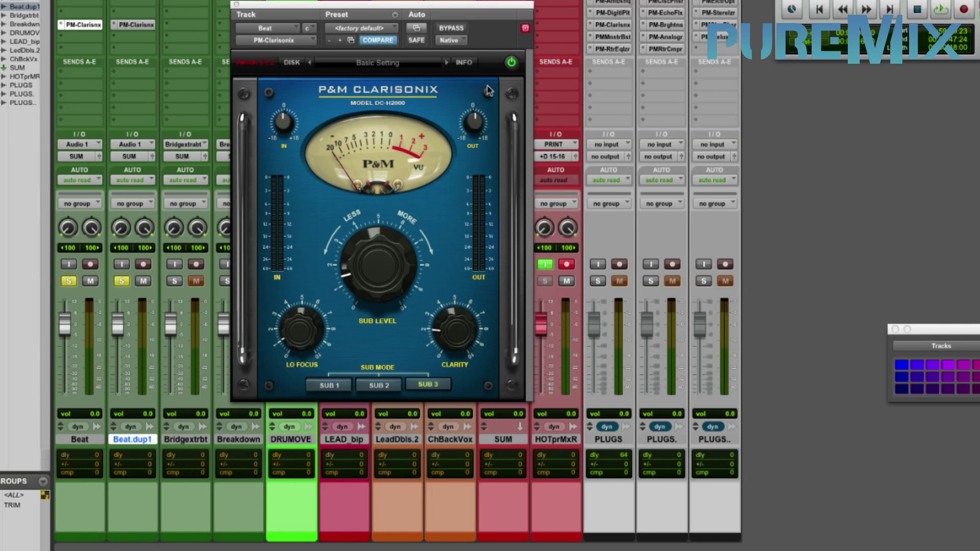
Remove the PM-Clarisonix insert from the duplicated Beat track and colour that track light blue
click(114, 28)
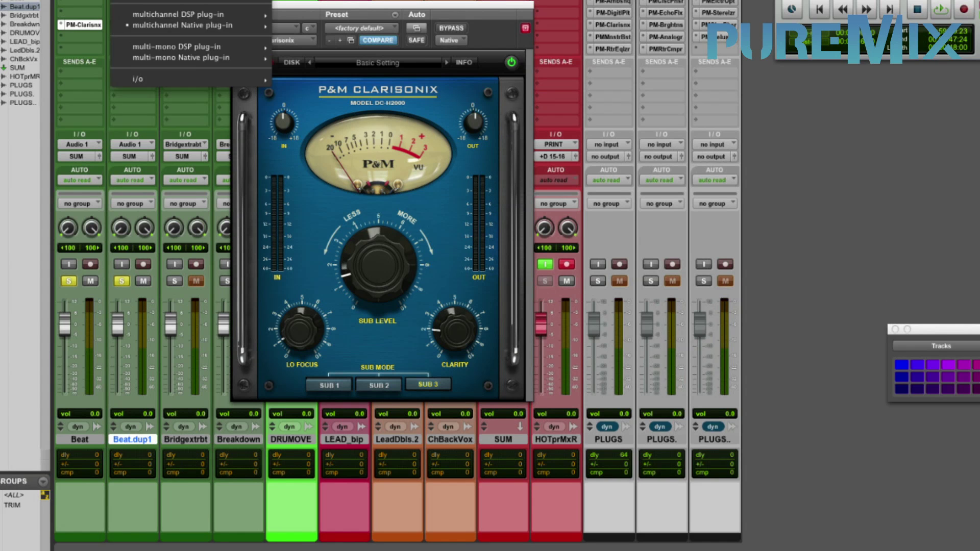
click(204, 9)
click(236, 5)
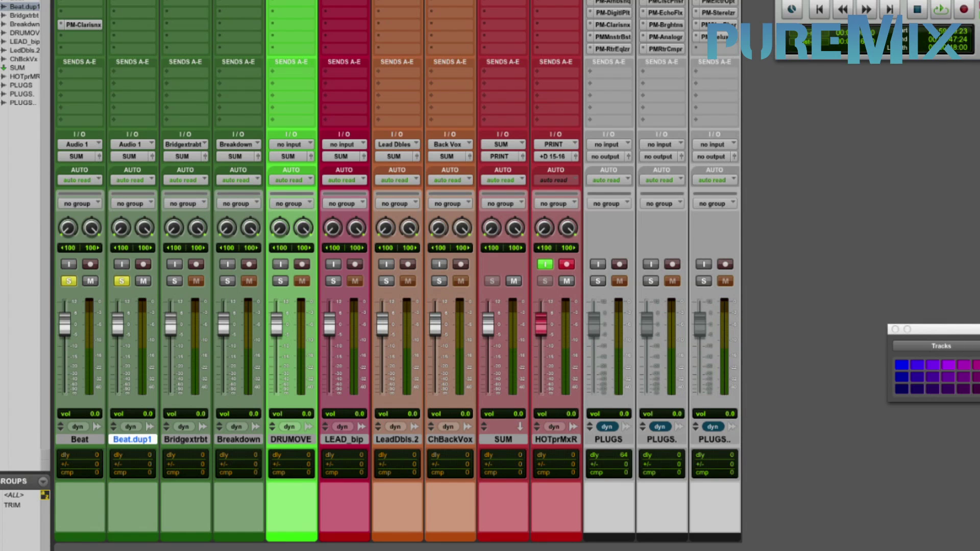
click(979, 365)
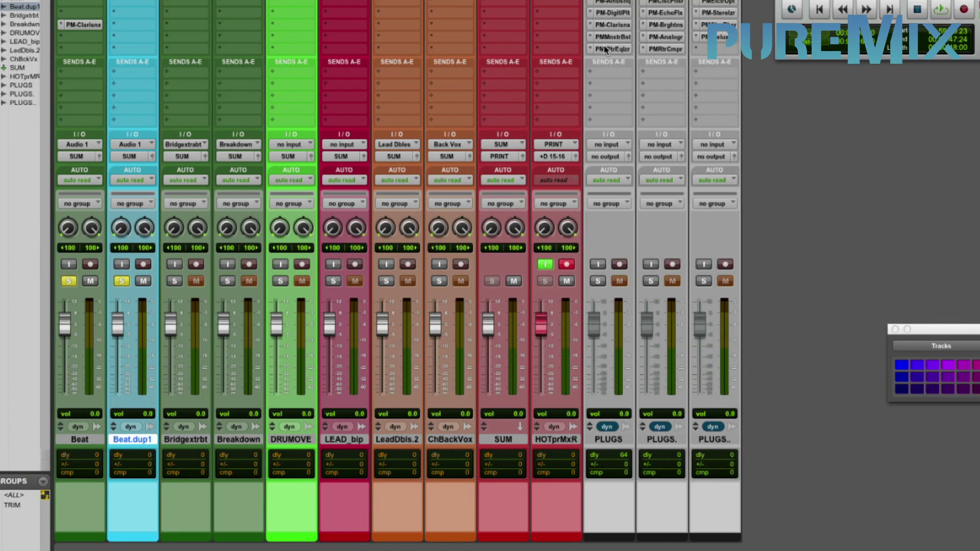
Load PM-Retro Equalizer on the duplicated Beat track and compare that track on its own with the equalizer bypassed and active
click(135, 13)
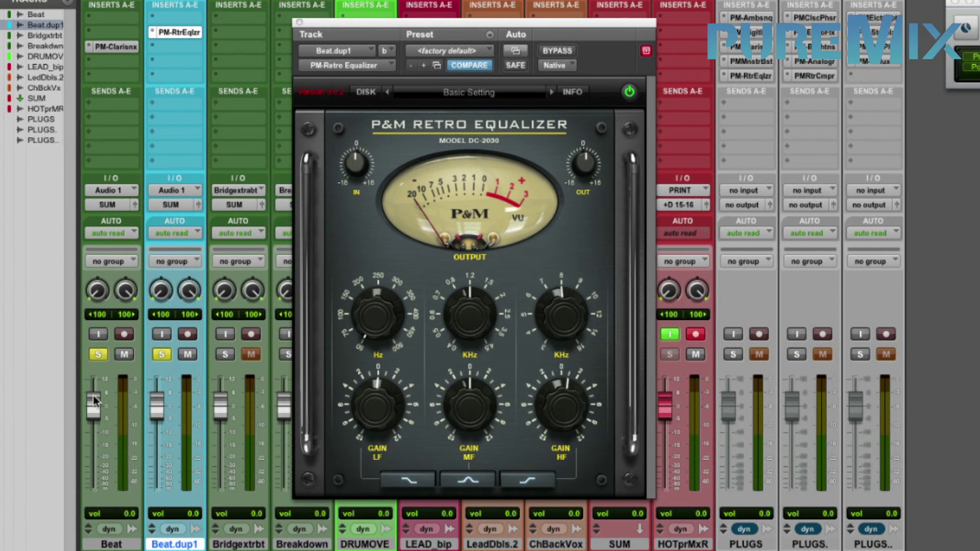
click(98, 354)
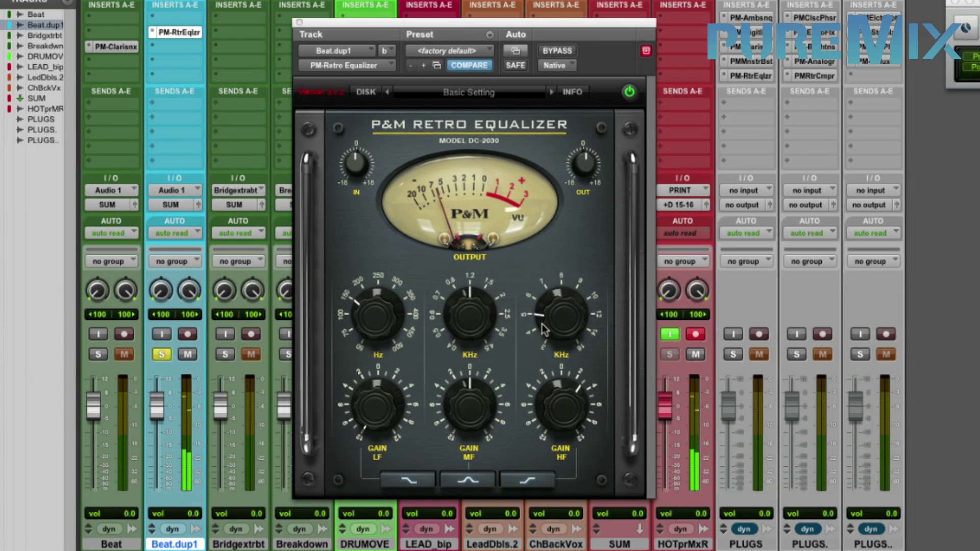
click(556, 51)
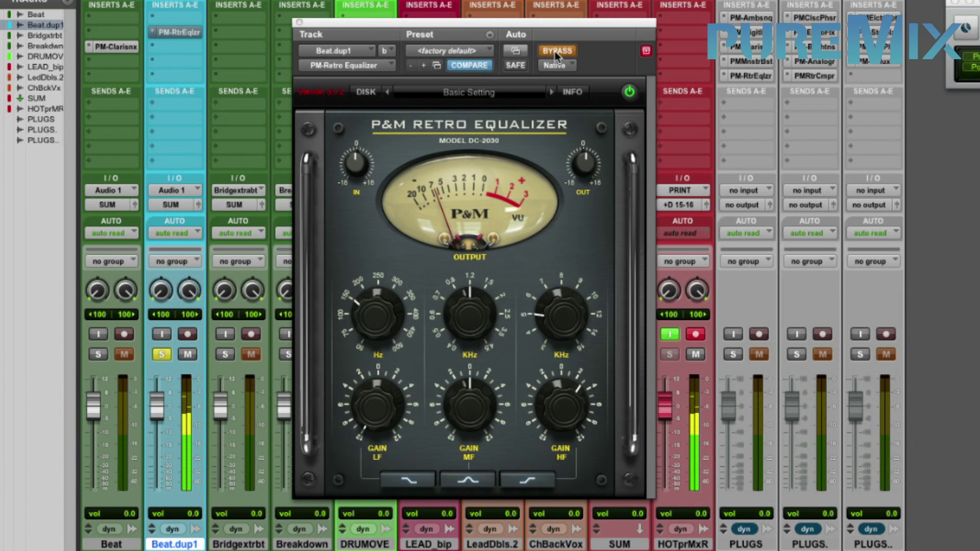
click(556, 53)
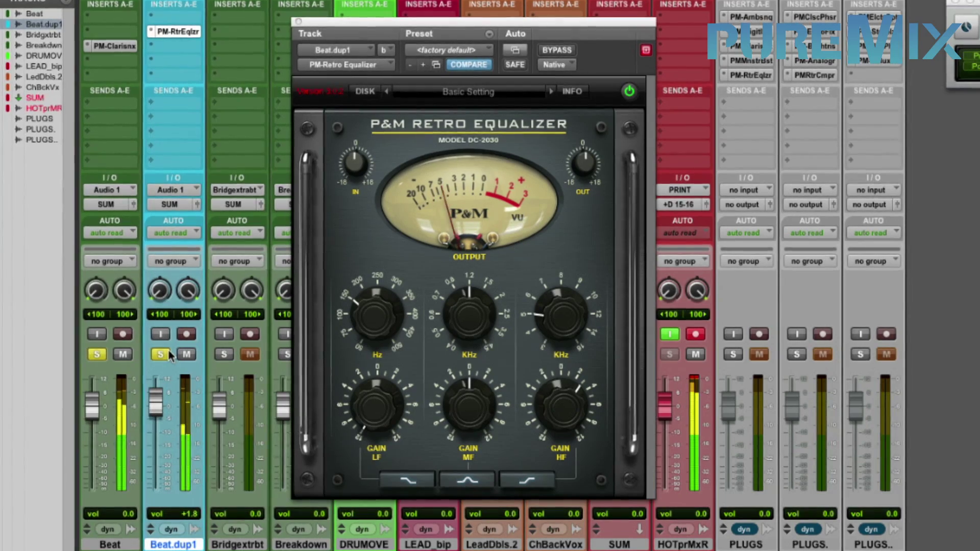
Lower the duplicated Beat track's volume to +0.7 dB and toggle its solo to compare the beat with and without it
click(157, 354)
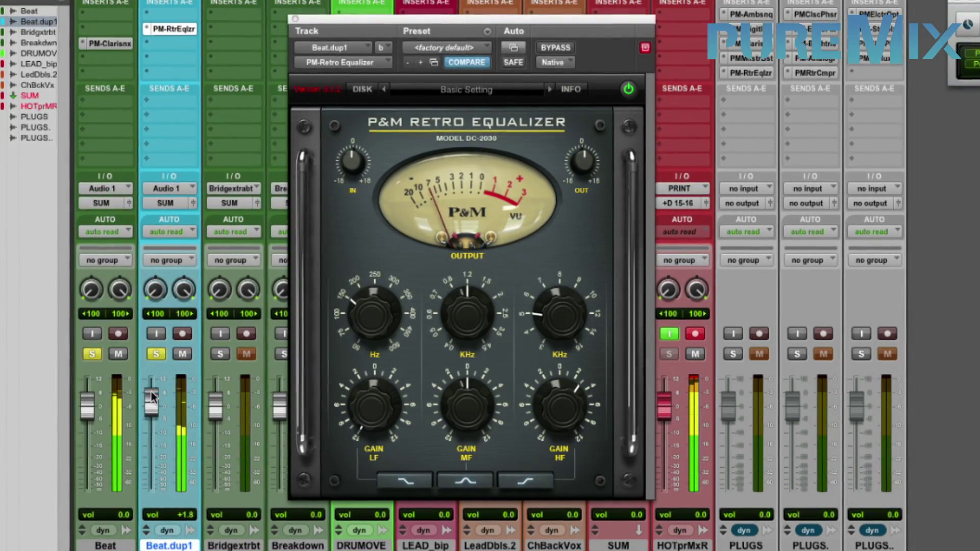
drag(153, 398, 152, 401)
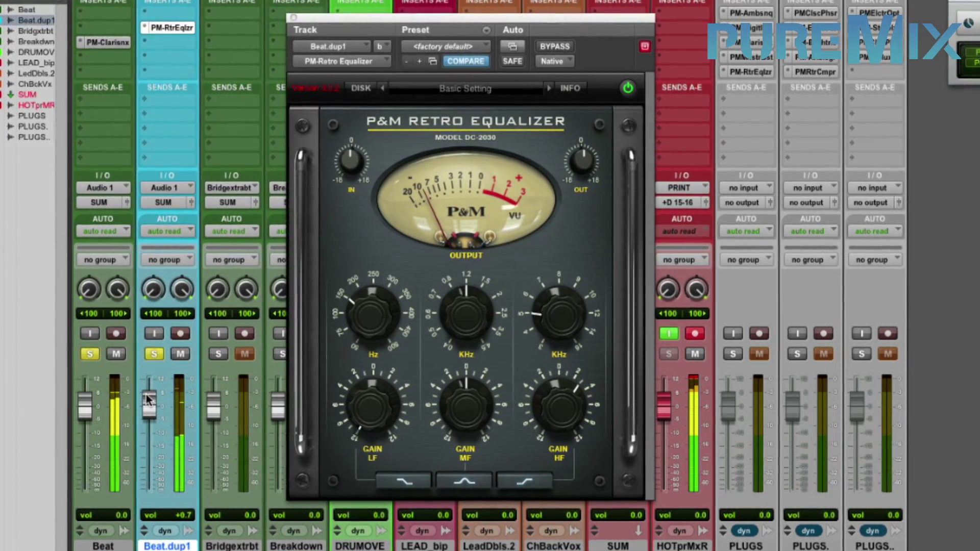
click(153, 354)
click(149, 354)
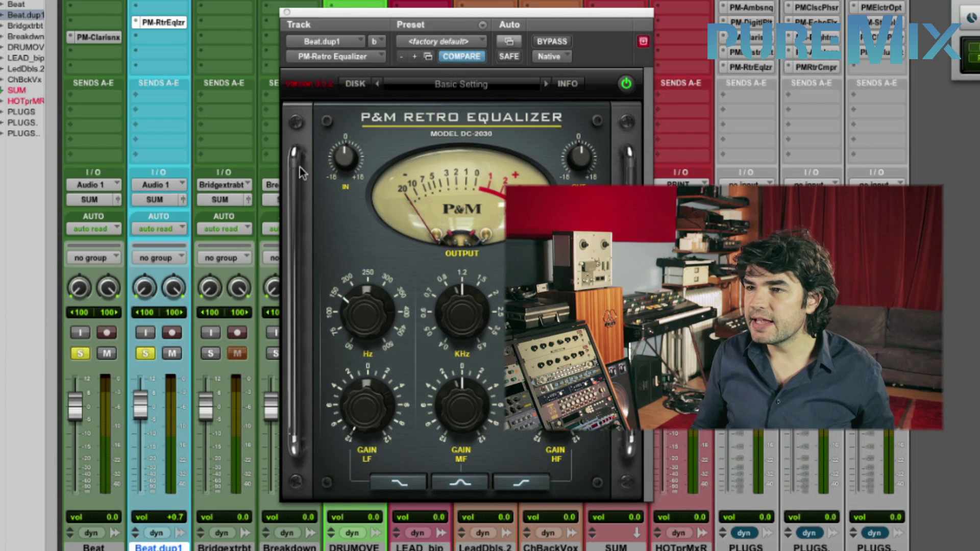
Copy the PM-Stereolizer onto the duplicated Beat track, solo that track alone and compare it with the Stereolizer bypassed and active
key(super+w)
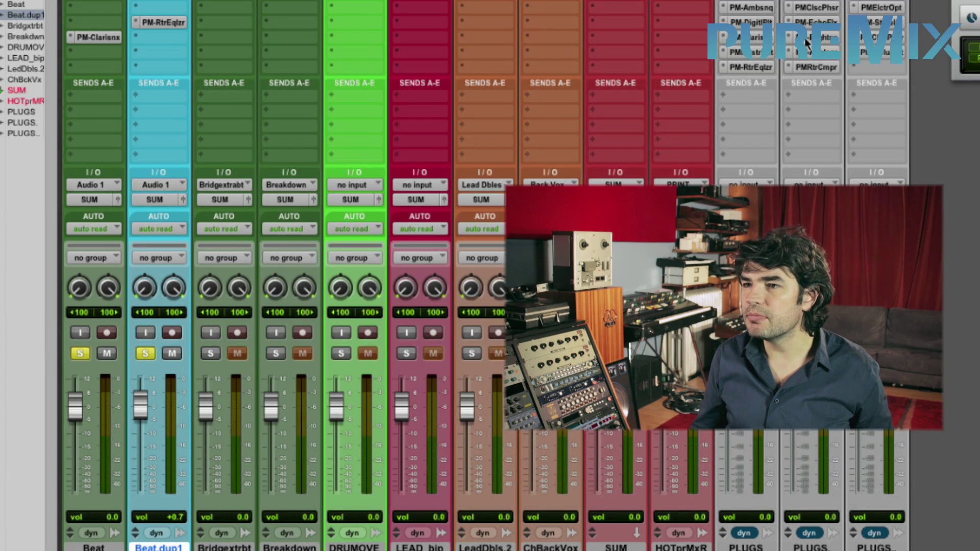
drag(883, 24, 159, 38)
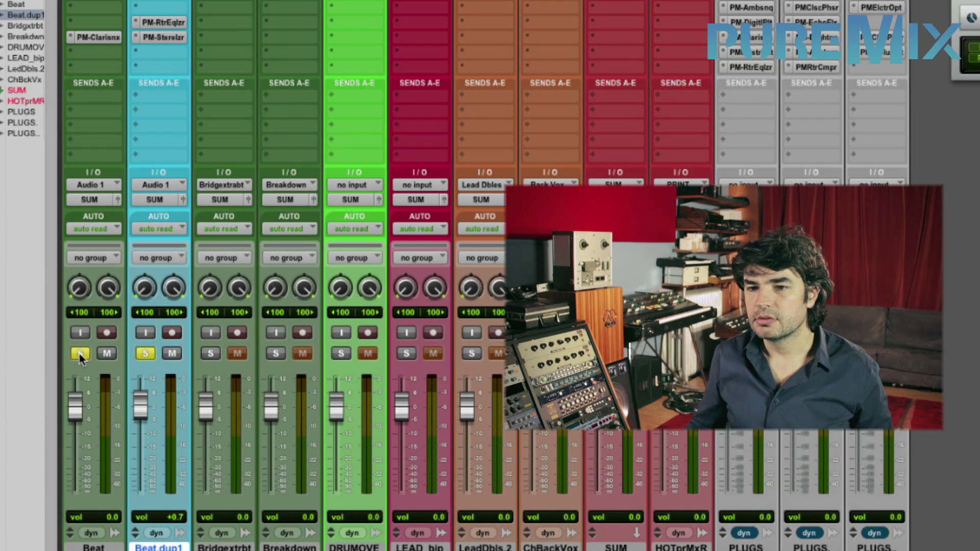
click(162, 37)
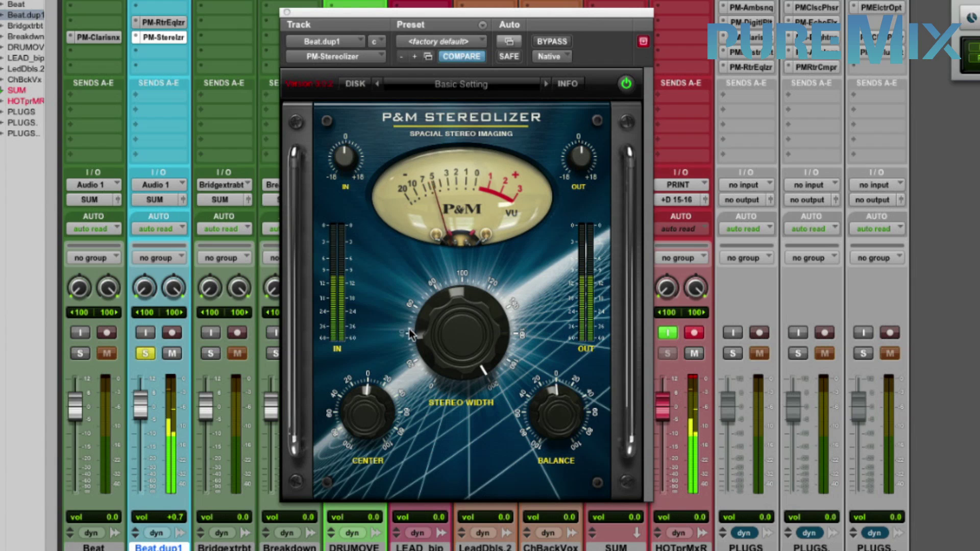
click(552, 41)
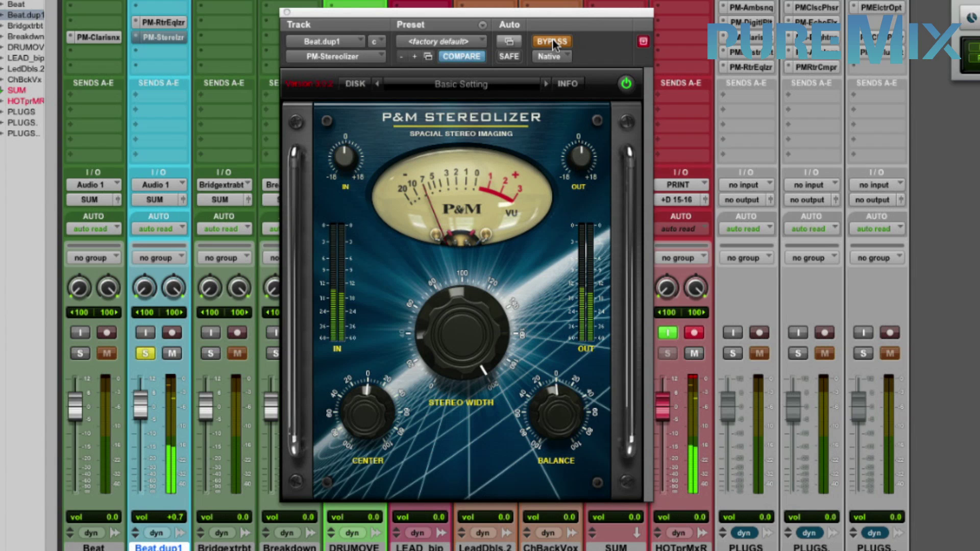
click(553, 41)
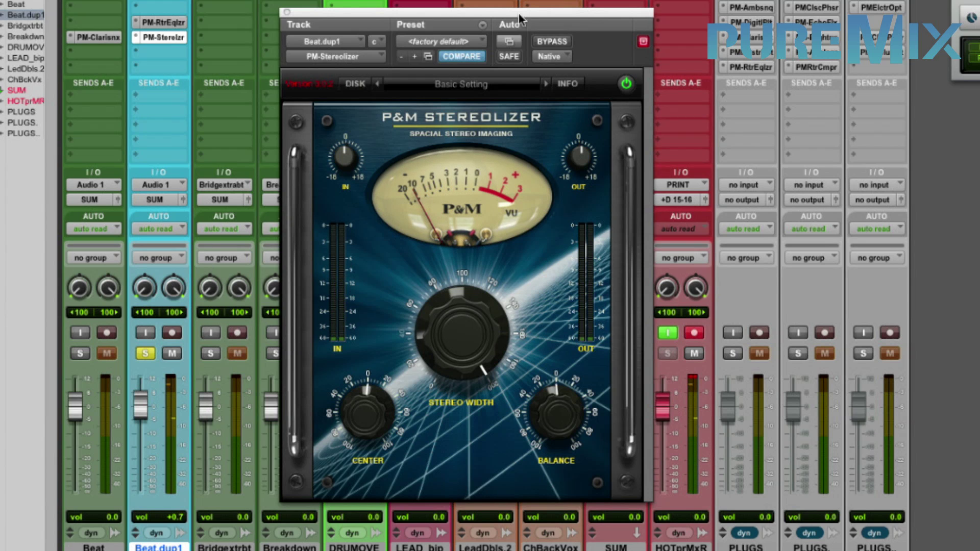
click(553, 41)
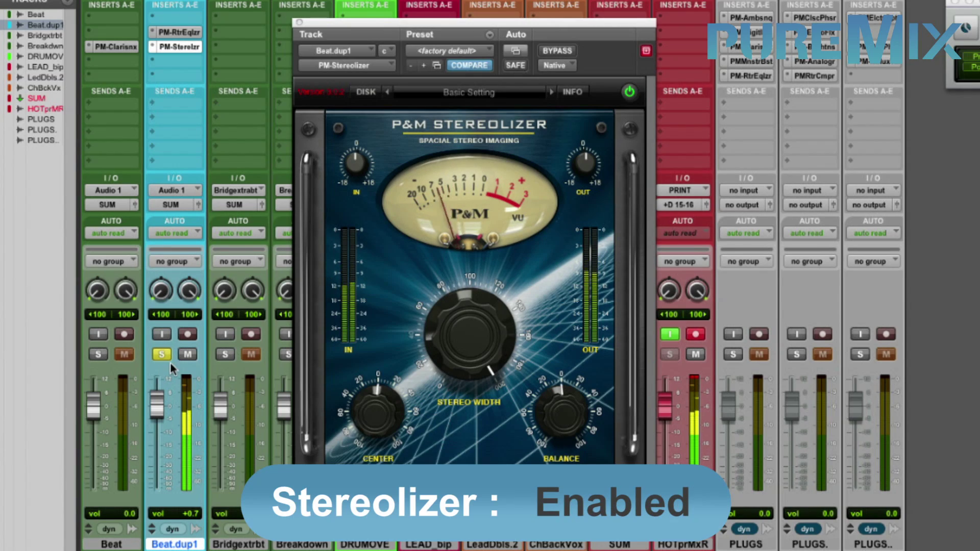
Solo Beat again, balance it at -4.0 dB against the duplicate at -10.1 dB, and compare the blend with the recorded rough mix
click(125, 354)
click(99, 355)
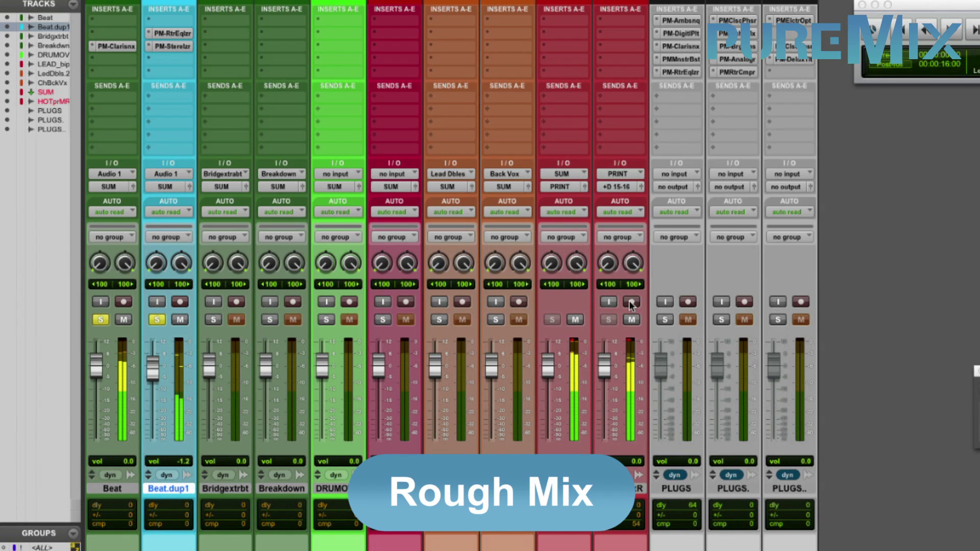
click(609, 302)
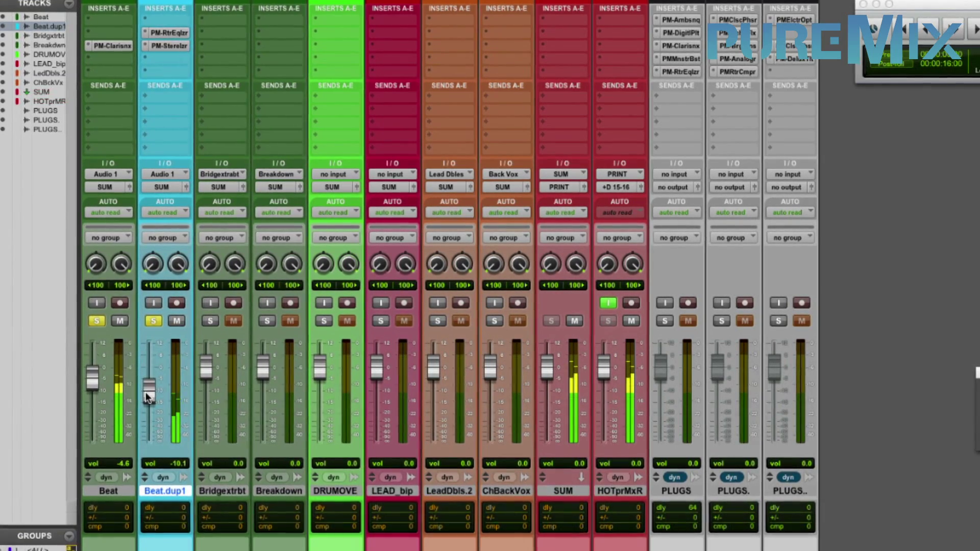
drag(88, 385, 88, 384)
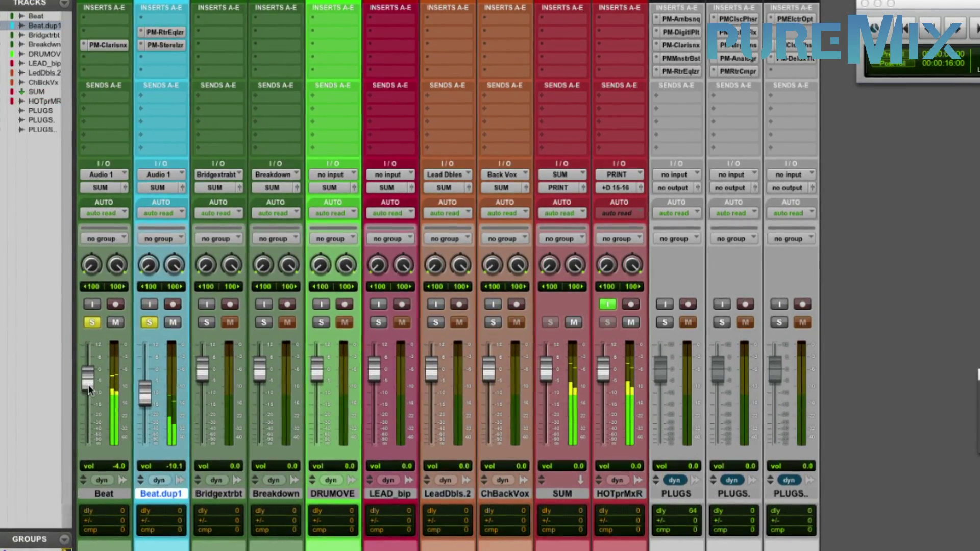
click(607, 304)
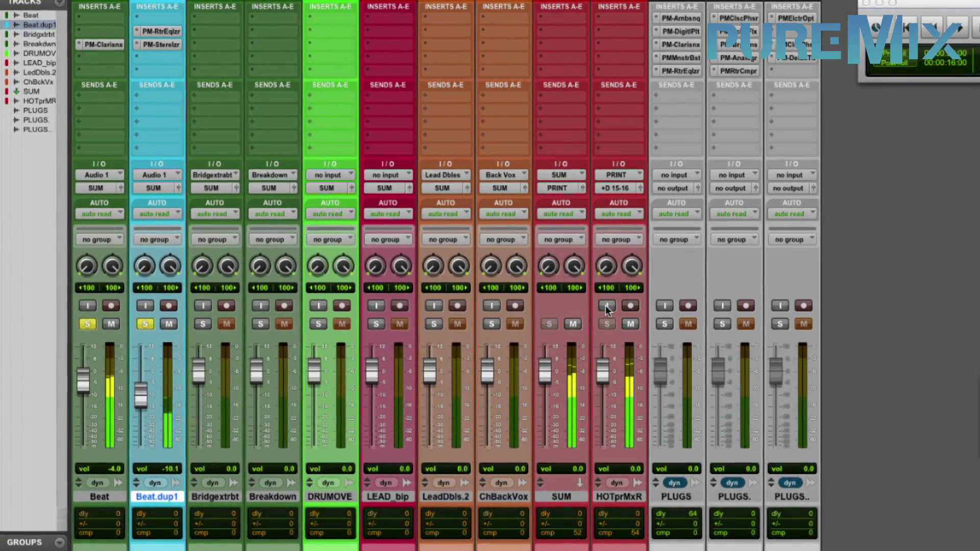
click(605, 305)
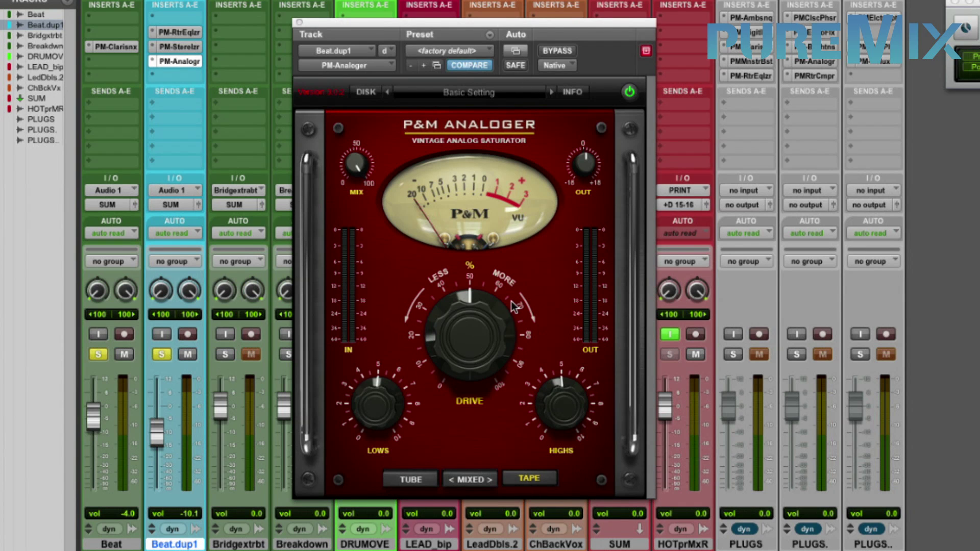
In the duplicated Beat's Analoger, raise Drive to about 75% and raise Lows, reduce Highs slightly, and compare that track alone with it bypassed and active
drag(445, 364, 447, 331)
drag(376, 404, 386, 371)
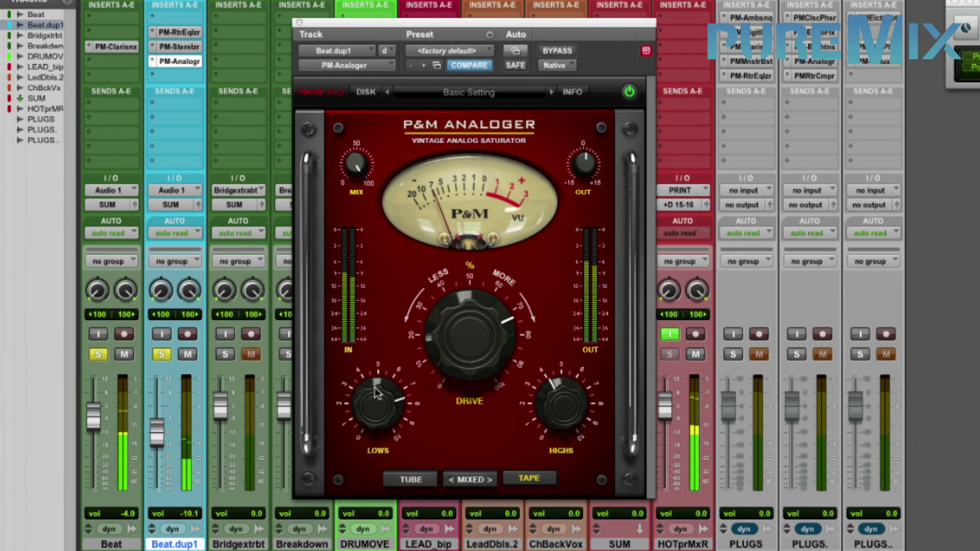
click(98, 355)
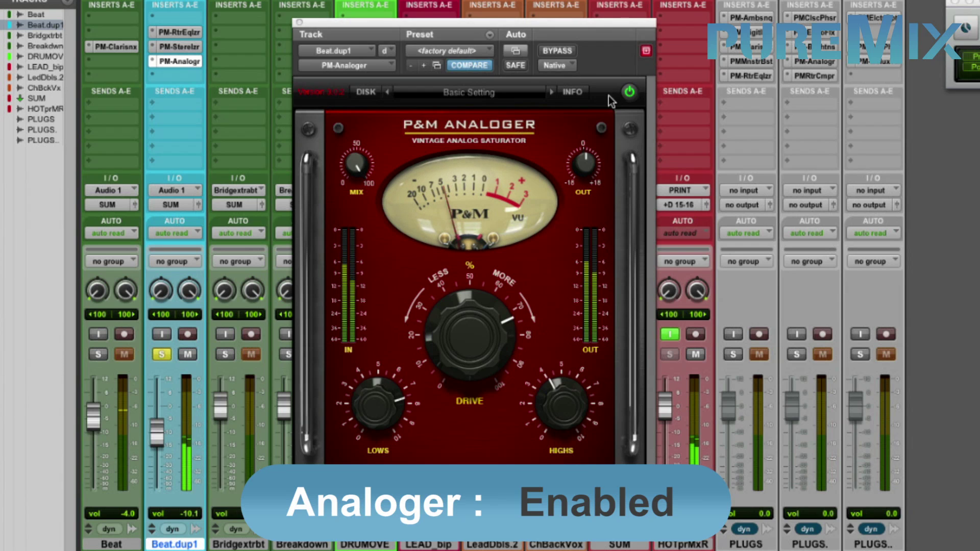
click(631, 93)
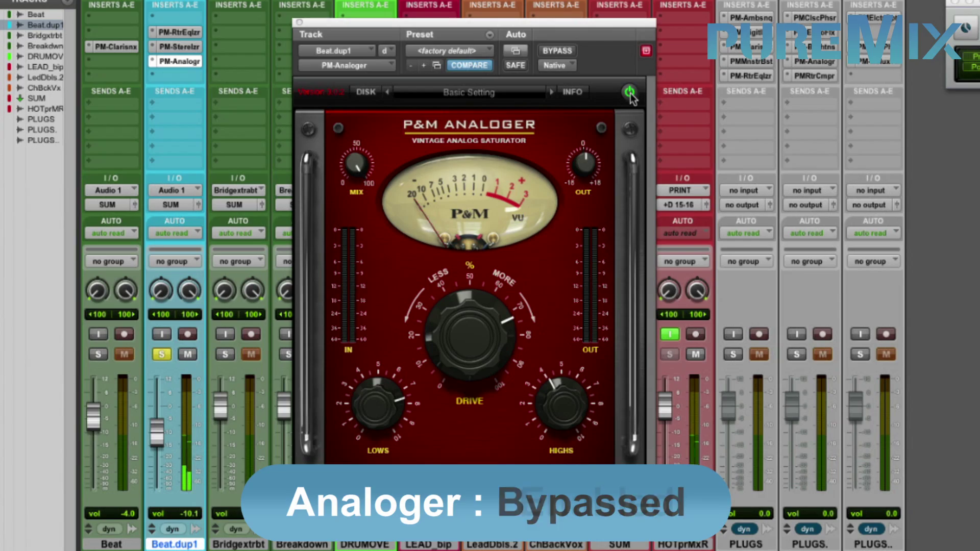
click(631, 94)
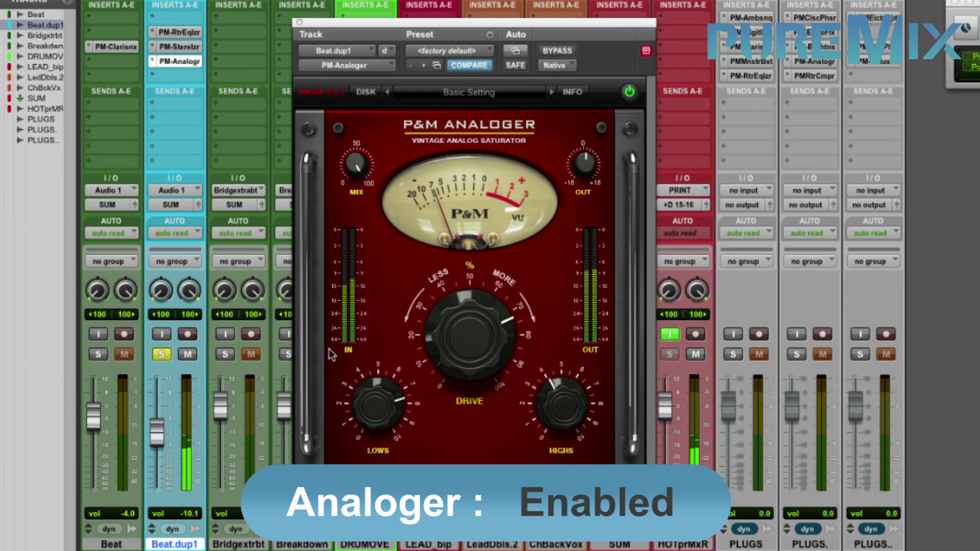
click(98, 354)
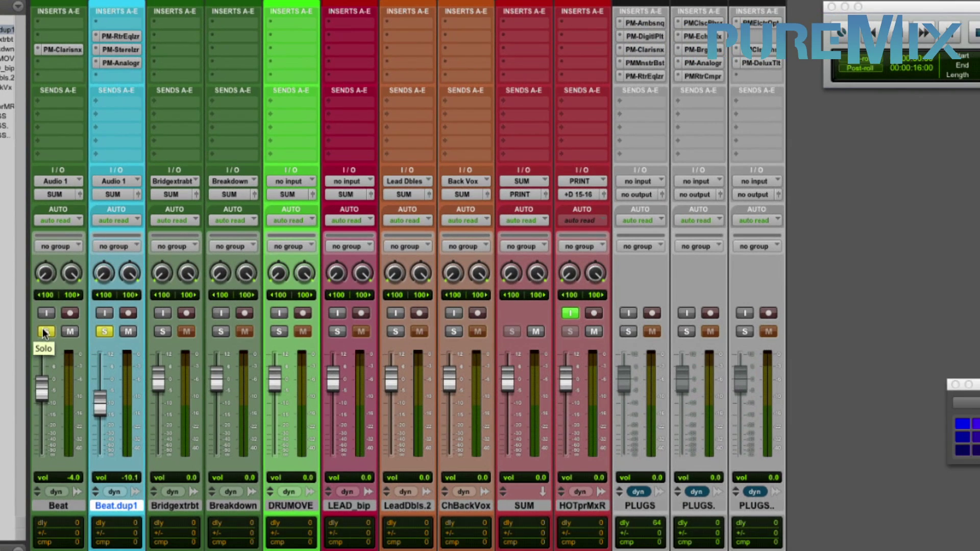
Group the Beat and Beat.dup1 tracks as a Mix/Edit group named BEAT with ID b
click(65, 503)
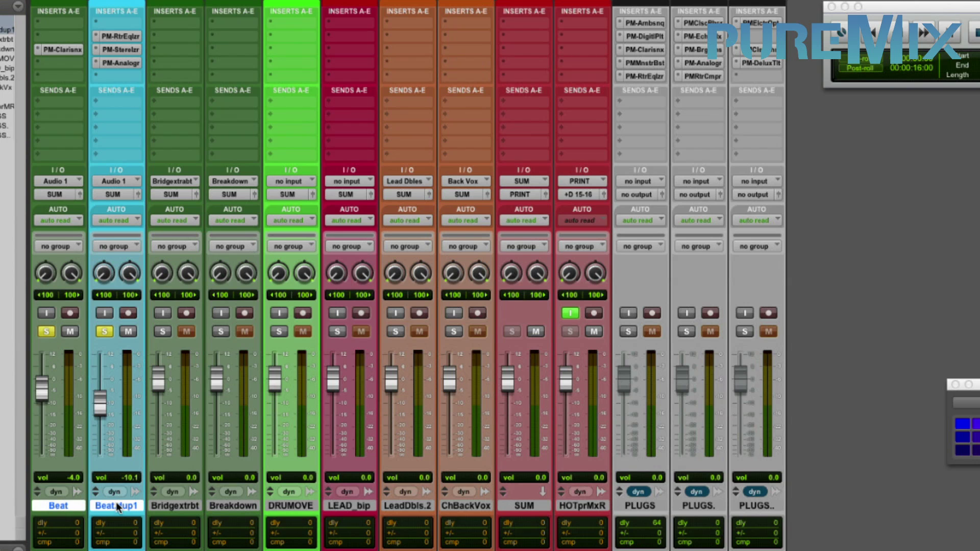
key(super+g)
text(BEAT)
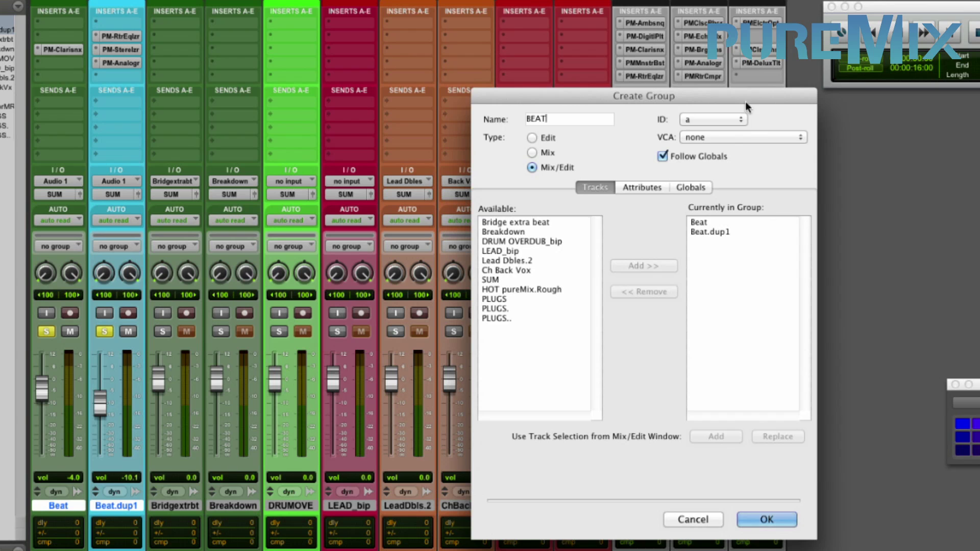
click(740, 119)
mouse_move(740, 119)
click(787, 133)
click(766, 518)
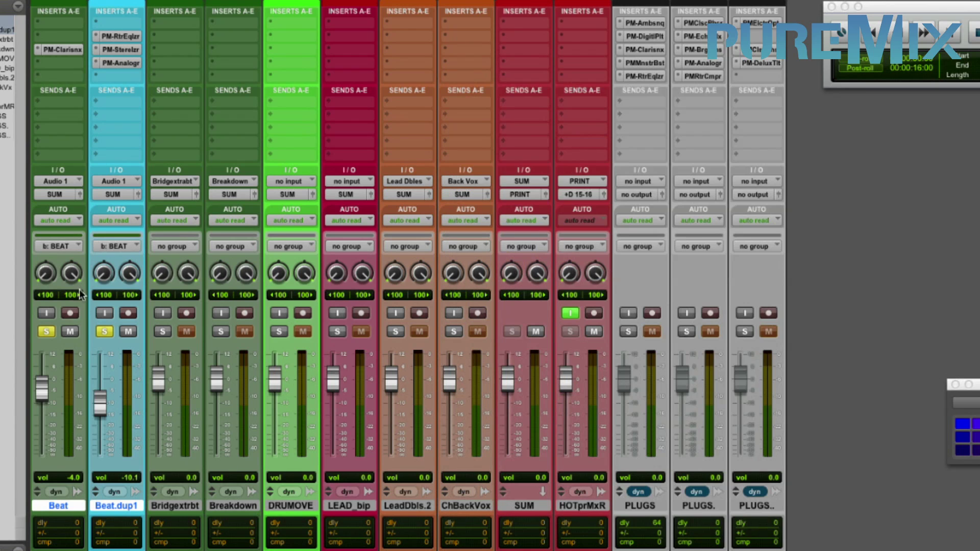
Clear the solo on the grouped Beat tracks and solo the LEAD_bip vocal track
click(109, 332)
drag(53, 388, 42, 402)
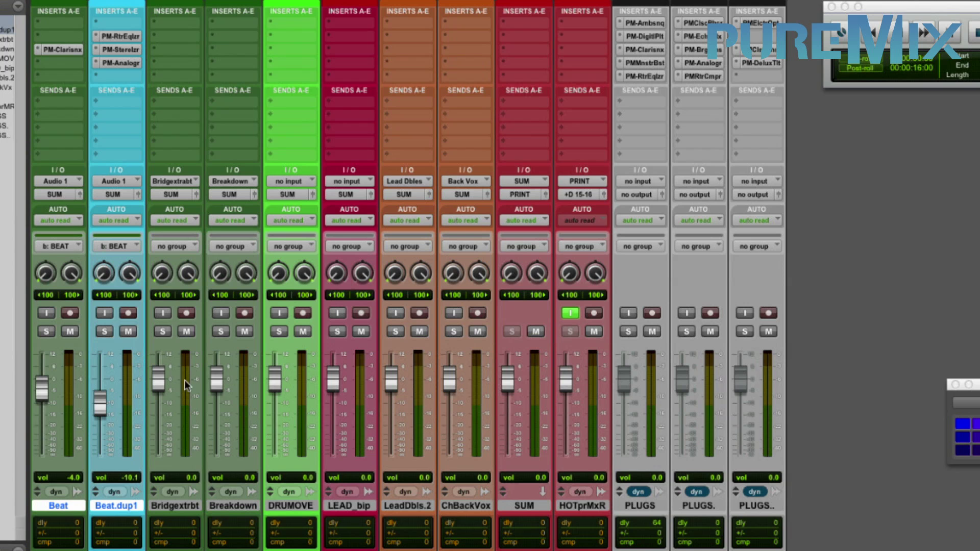
click(336, 332)
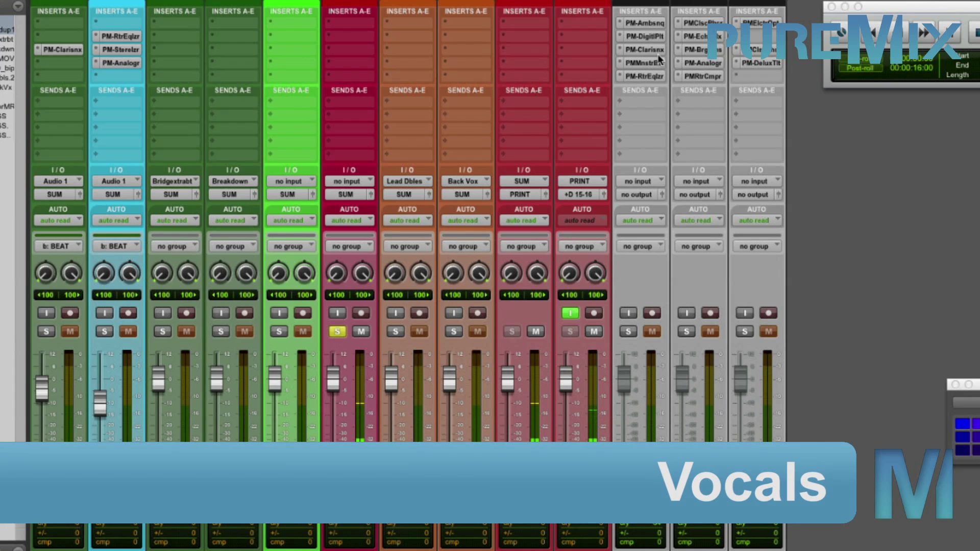
Add the PM-Retro Equalizer to LEAD_bip, cutting the low gain and boosting the highs around 9 kHz
drag(345, 33, 344, 34)
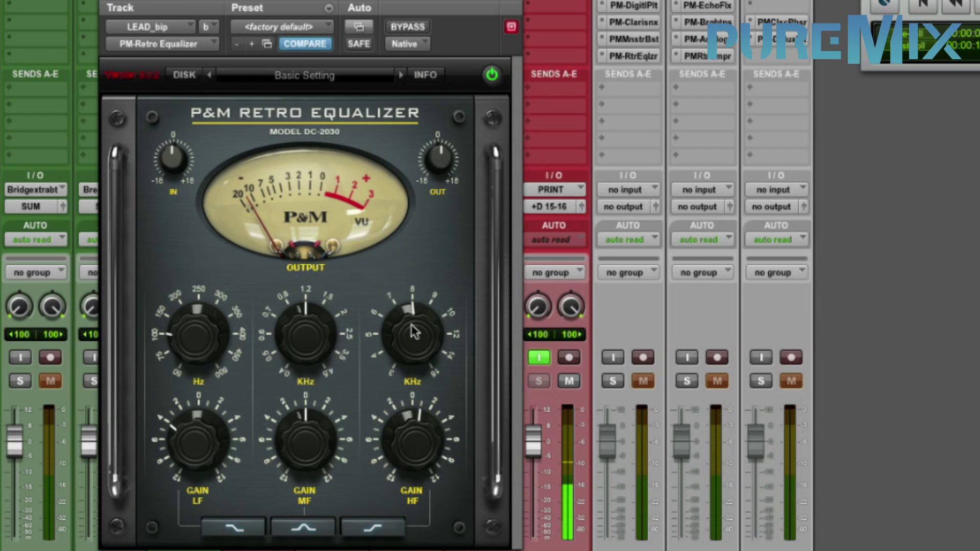
drag(415, 422, 418, 414)
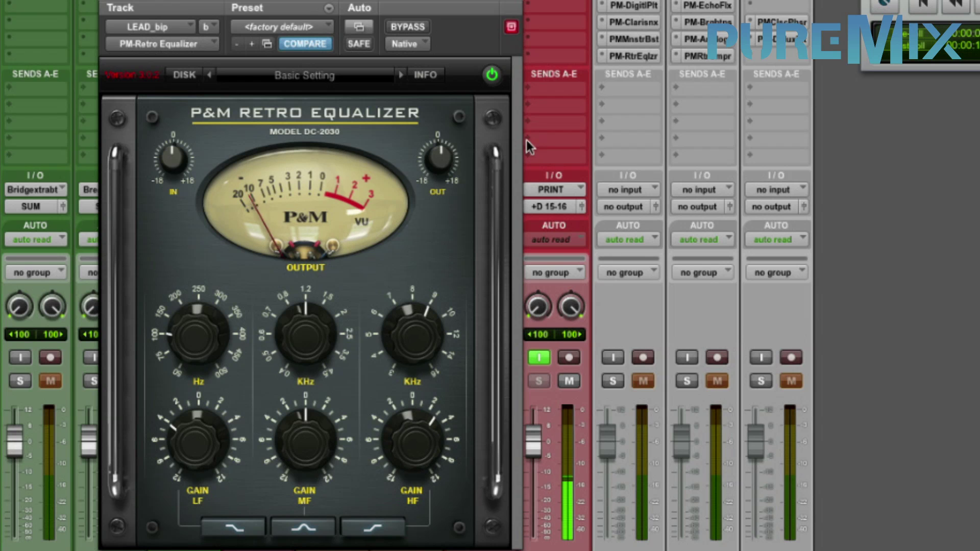
key(super+w)
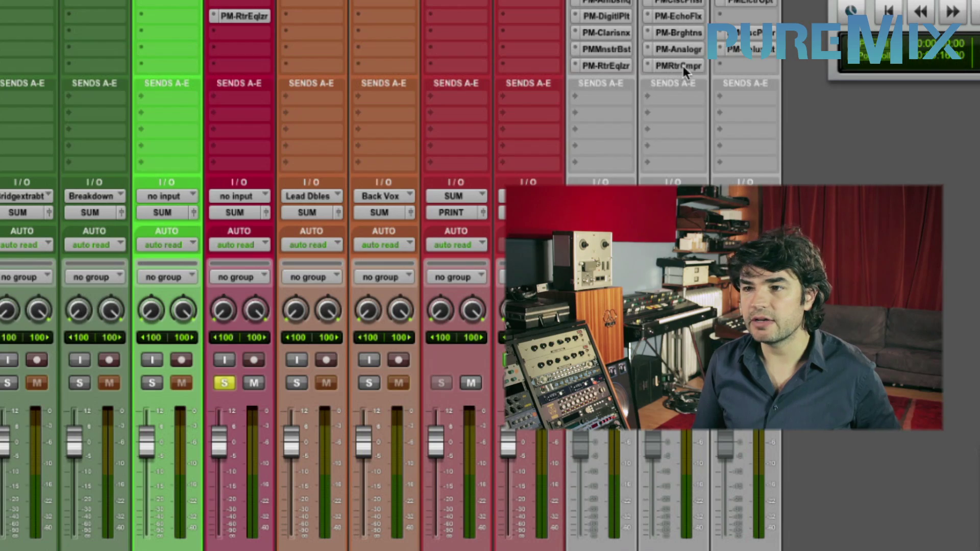
Add the PM-Retro Compressor to LEAD_bip with compression about 1 and mix 76%, and increase its attack and release settings
drag(606, 65, 256, 34)
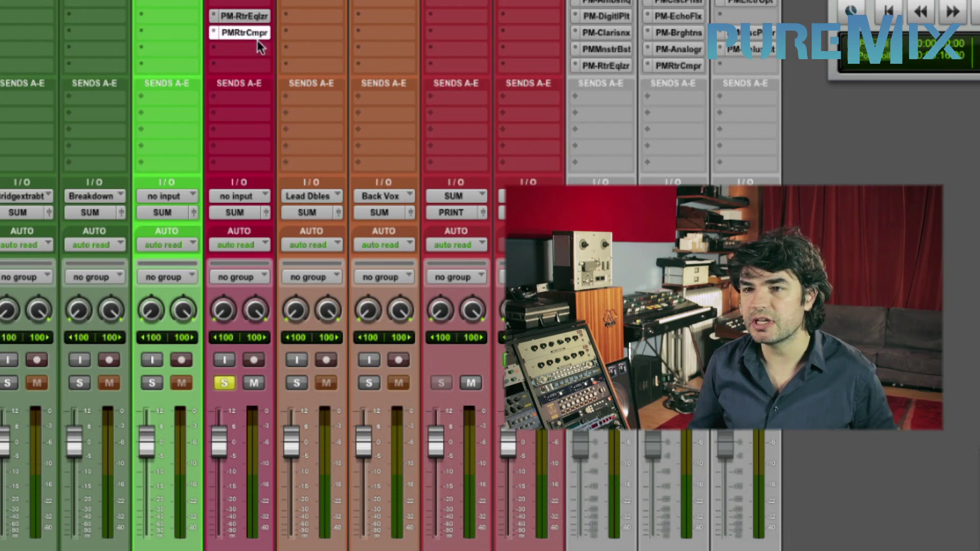
click(257, 40)
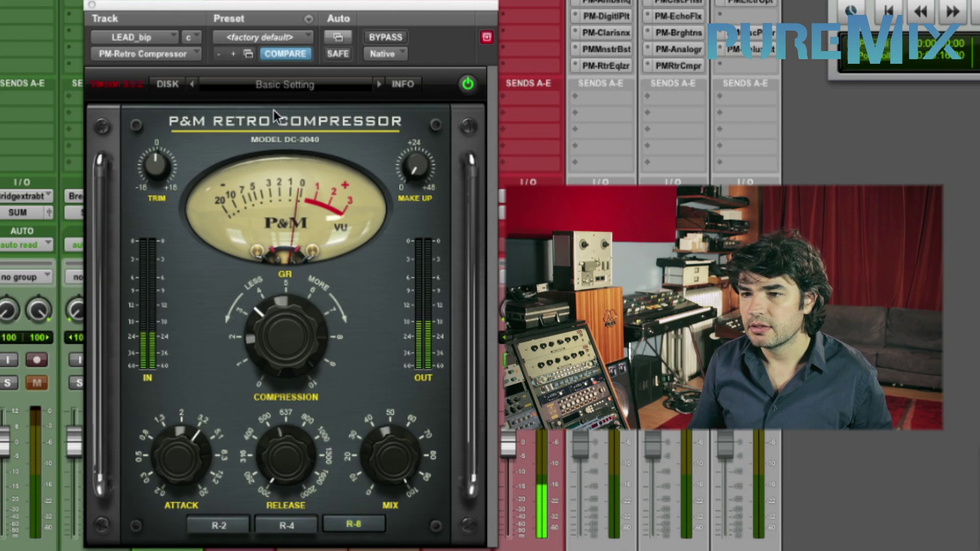
mouse_move(265, 333)
drag(265, 333, 264, 362)
drag(379, 453, 346, 493)
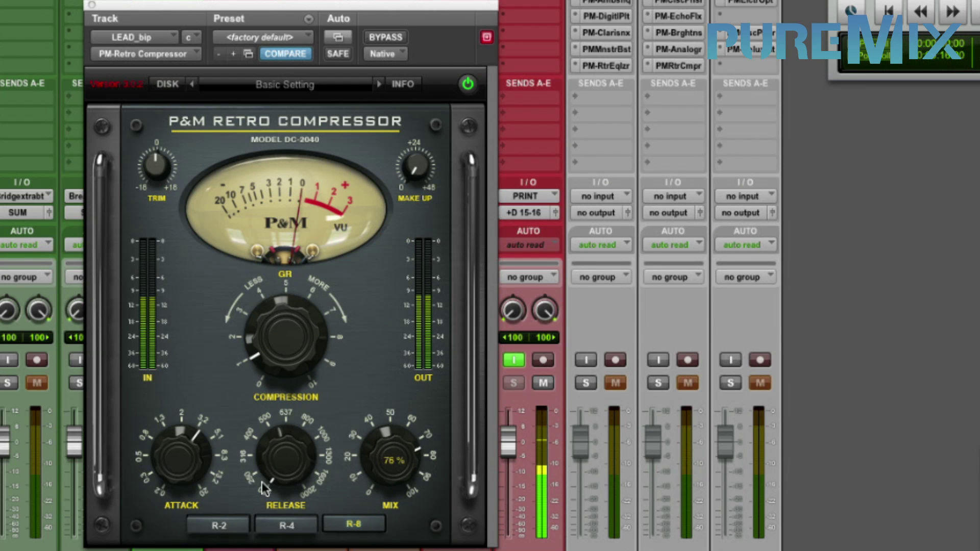
drag(174, 458, 175, 442)
drag(286, 416, 290, 421)
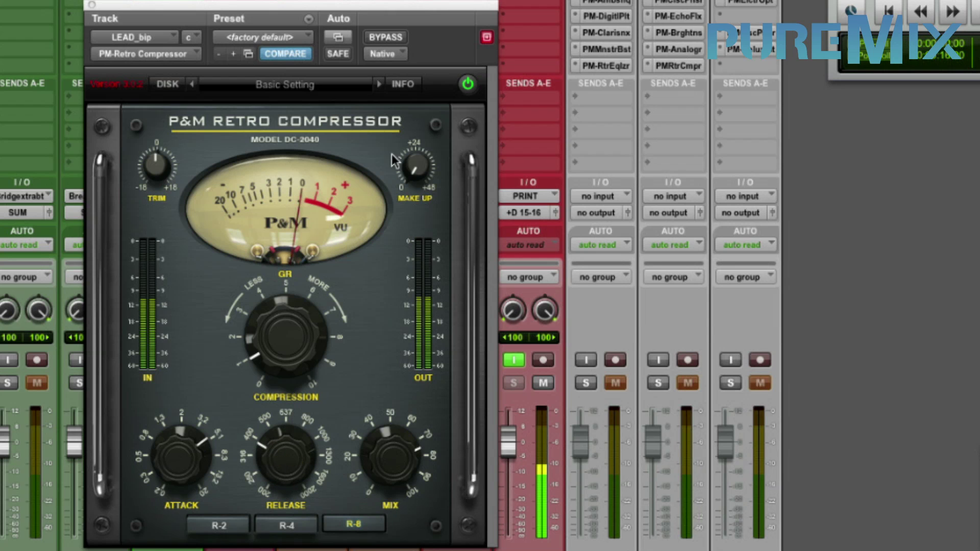
Compare LEAD_bip with the compressor off and on, and with both its equalizer and compressor bypassed and active
click(469, 84)
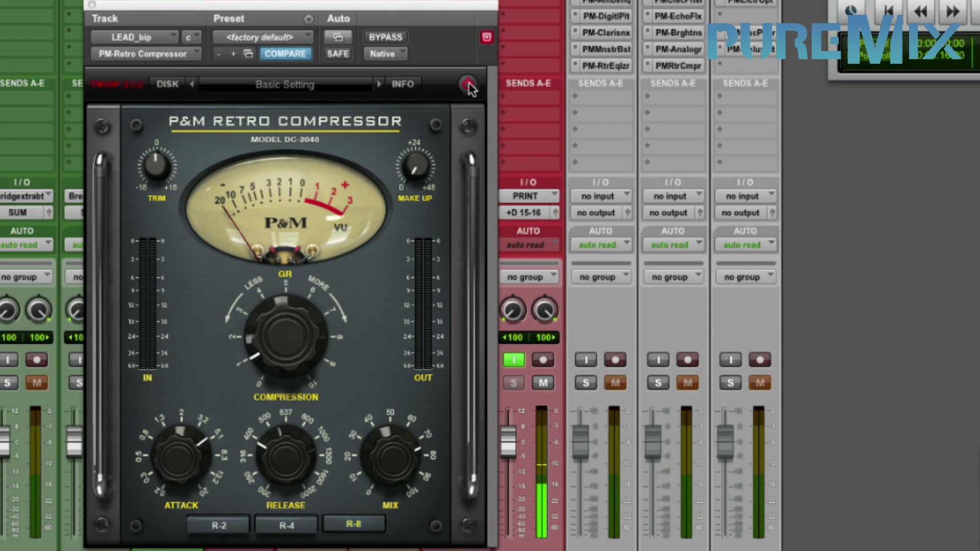
click(468, 84)
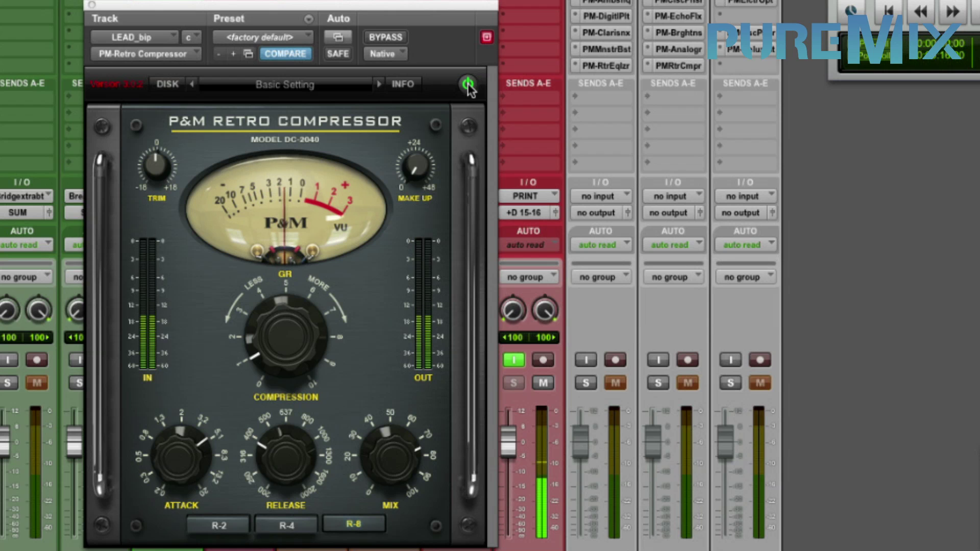
key(super+w)
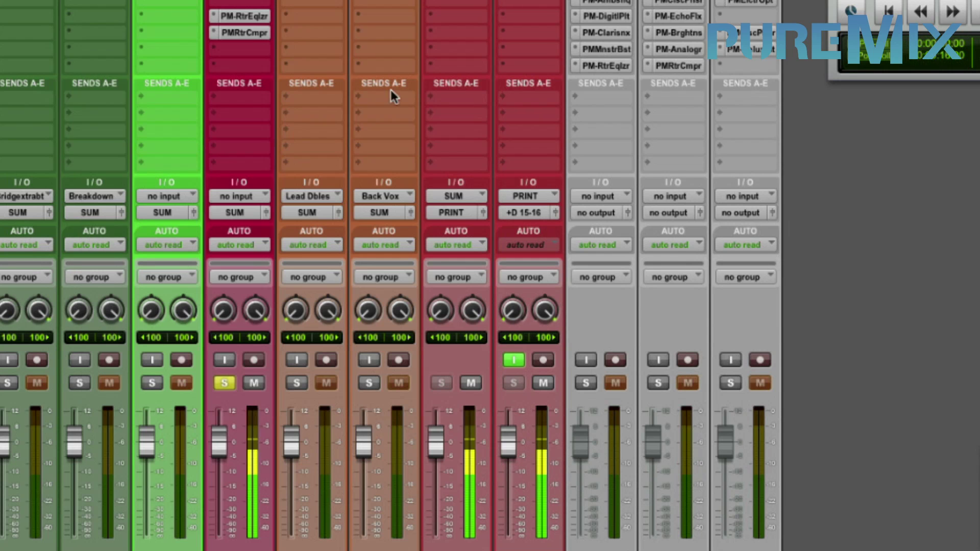
super+click(255, 17)
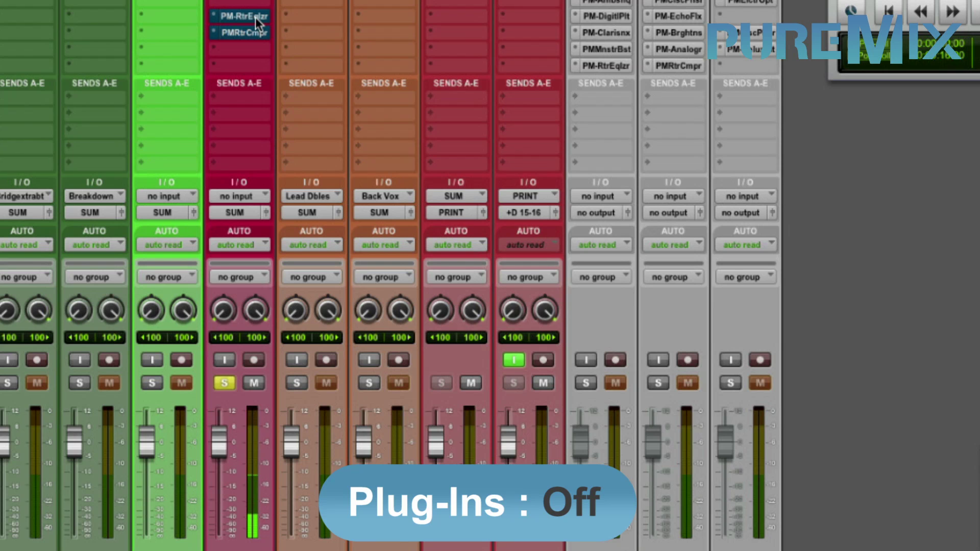
super+click(256, 17)
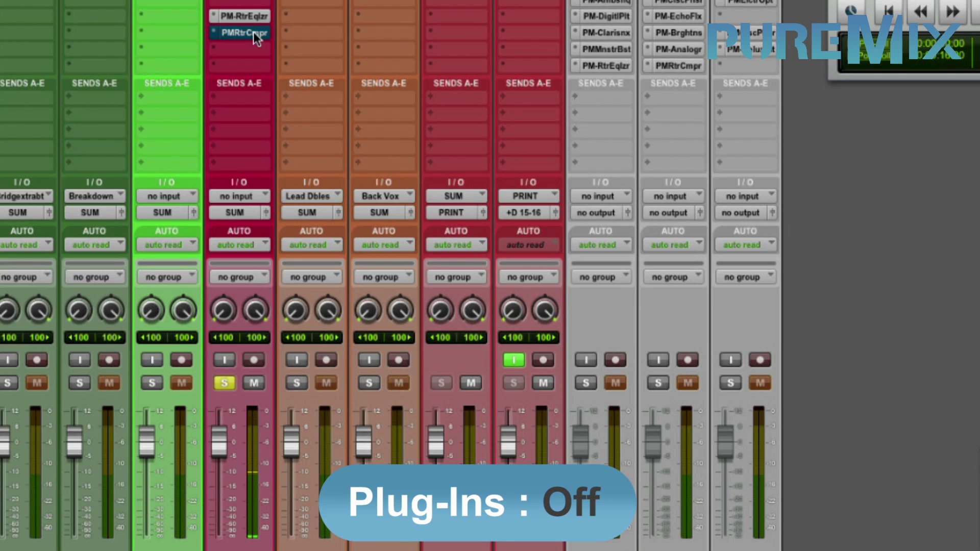
super+click(253, 31)
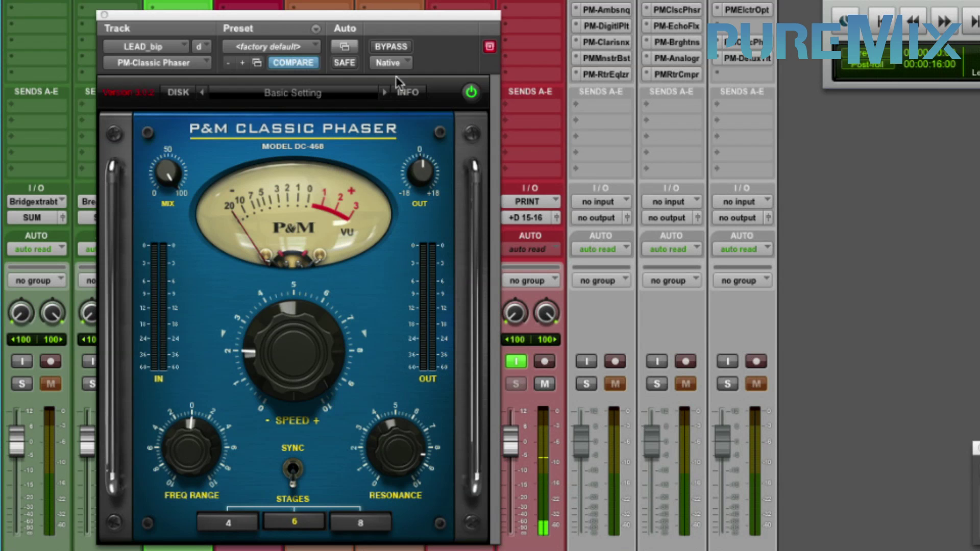
Set the LEAD_bip phaser to near-minimum speed, frequency range -8.30 and mix 36%, enable sync, and reduce the resonance
drag(359, 18, 631, 31)
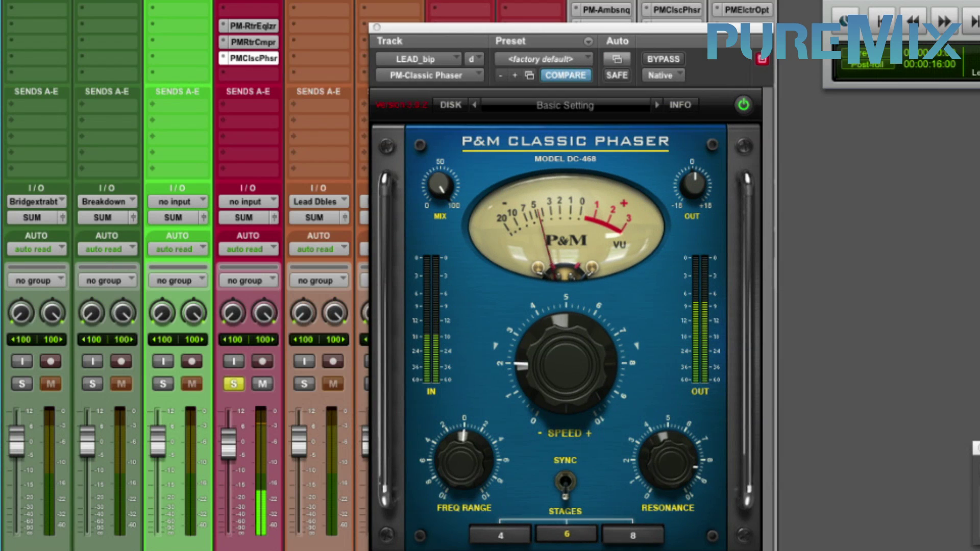
drag(542, 365, 543, 512)
drag(462, 461, 440, 507)
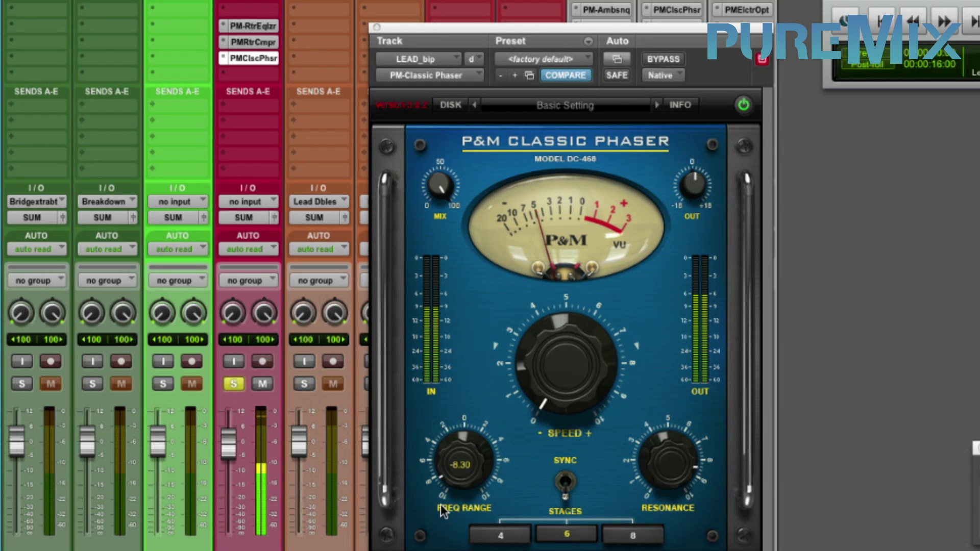
drag(428, 189, 409, 260)
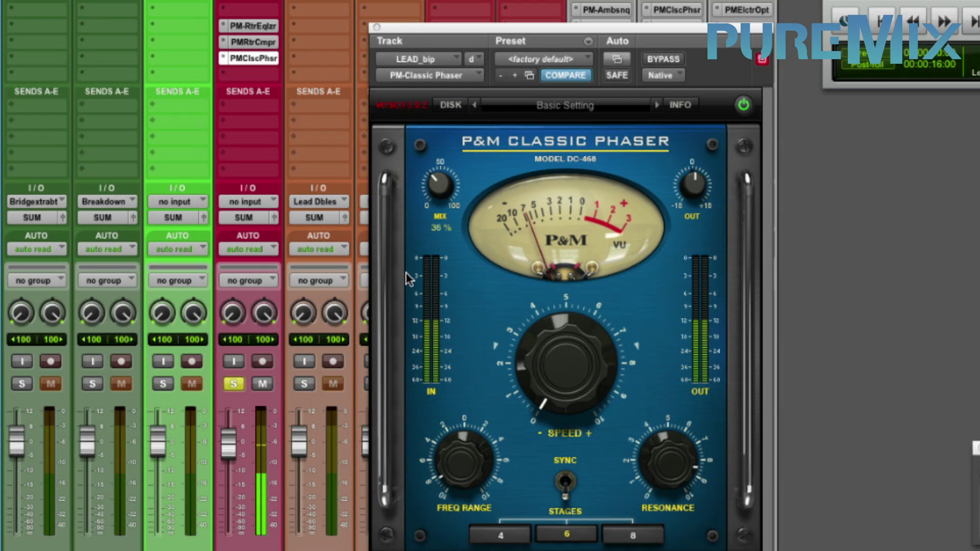
click(566, 483)
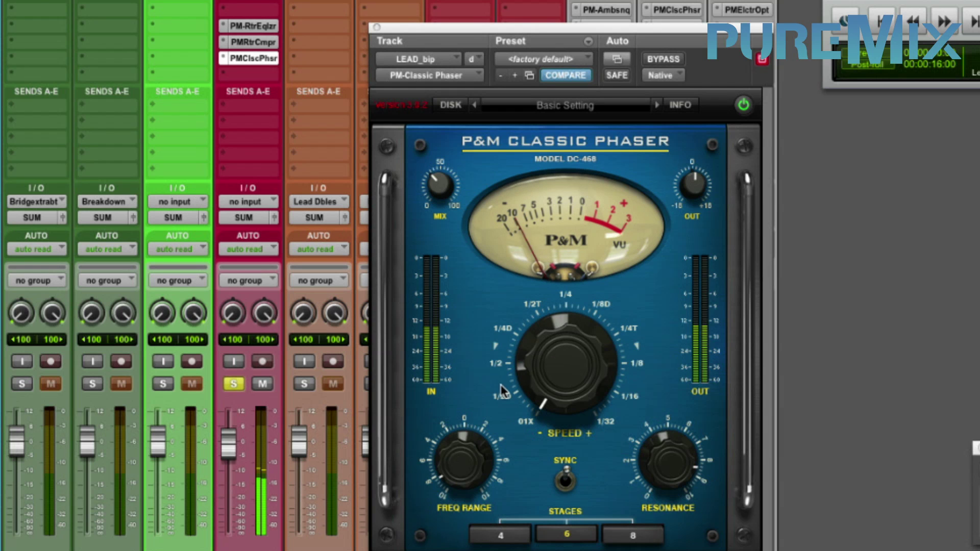
drag(645, 467, 646, 482)
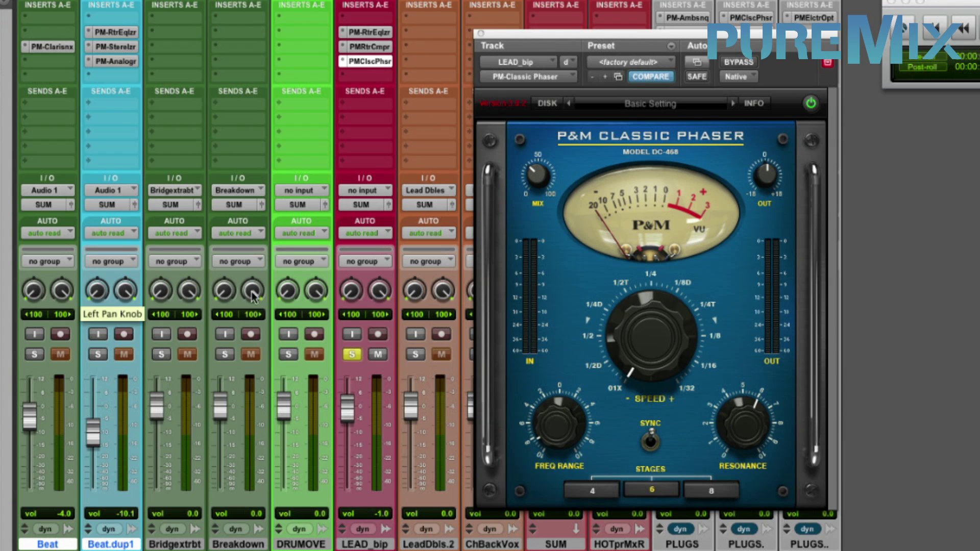
key(super+w)
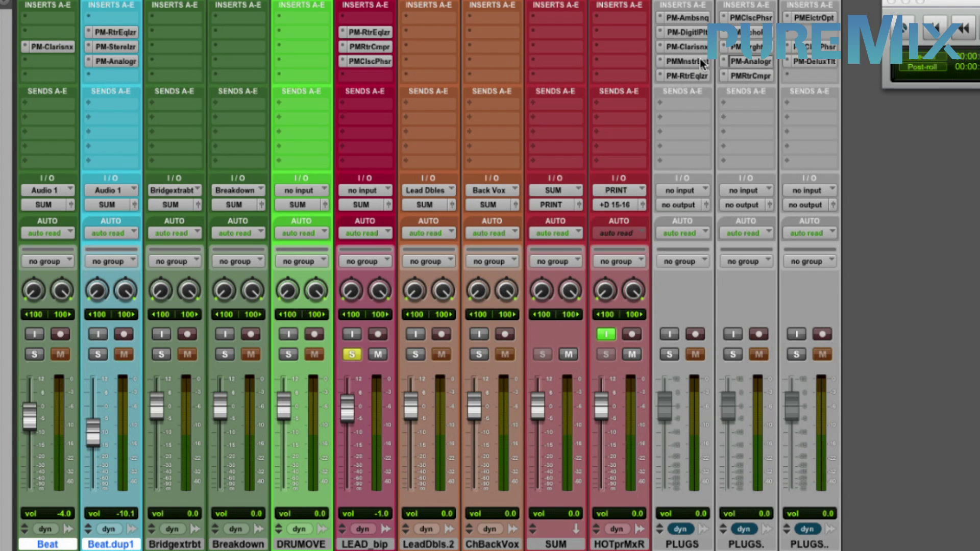
Add the PM-Analoger to LEAD_bip, reduce its lows, set drive to 52%, and compare it bypassed and active
drag(363, 75, 380, 80)
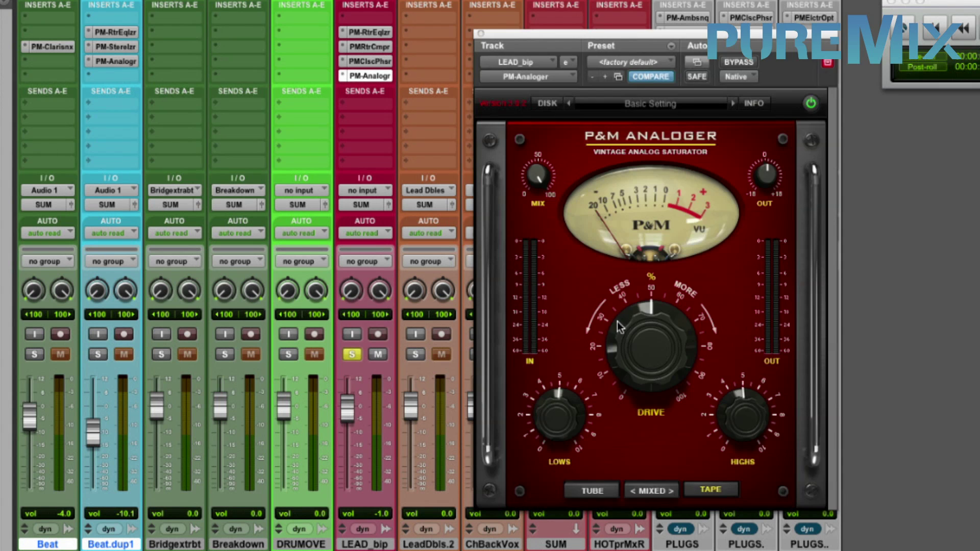
drag(556, 418, 547, 422)
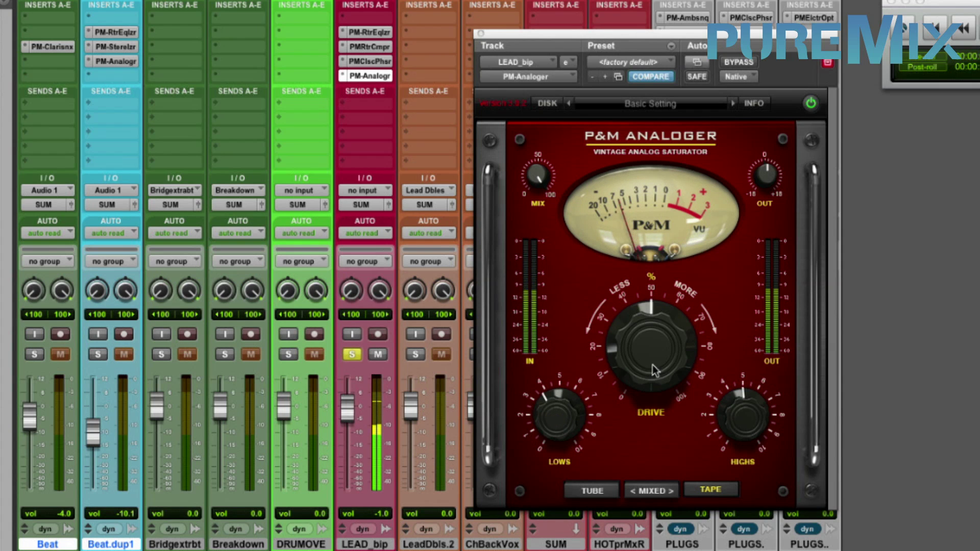
drag(640, 373, 634, 323)
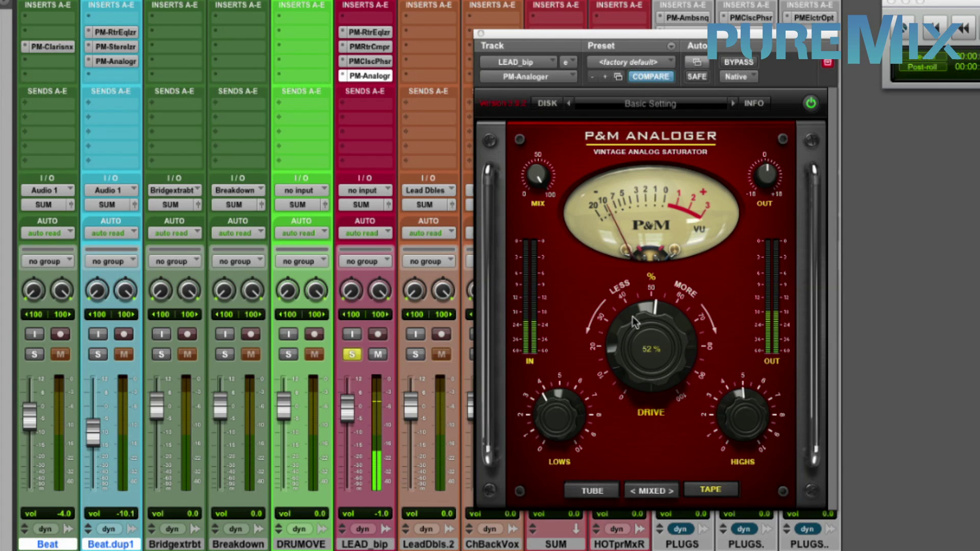
click(731, 61)
click(731, 60)
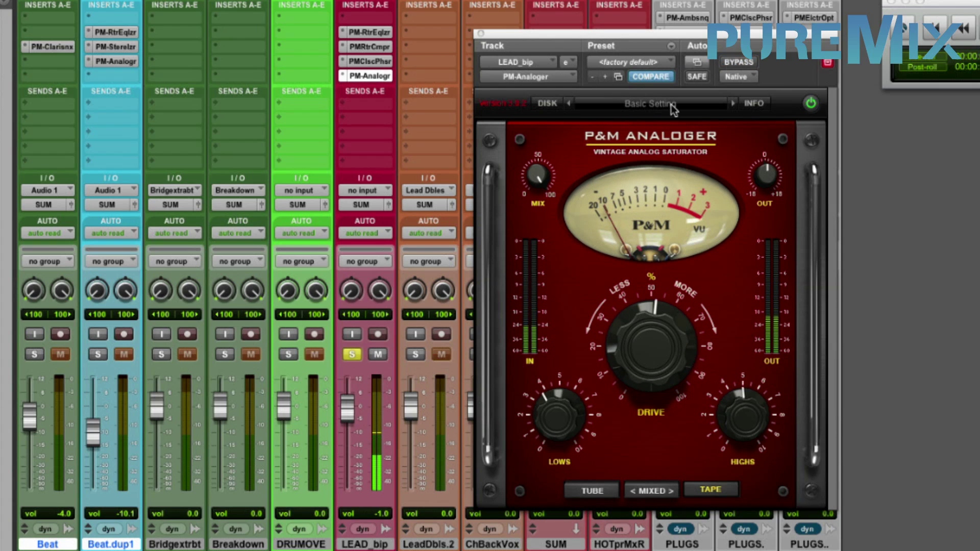
Lower the LEAD_bip fader to -4.9, solo the grouped Beat tracks alongside it, and enable input monitoring on HOTprMxR
drag(343, 409, 342, 425)
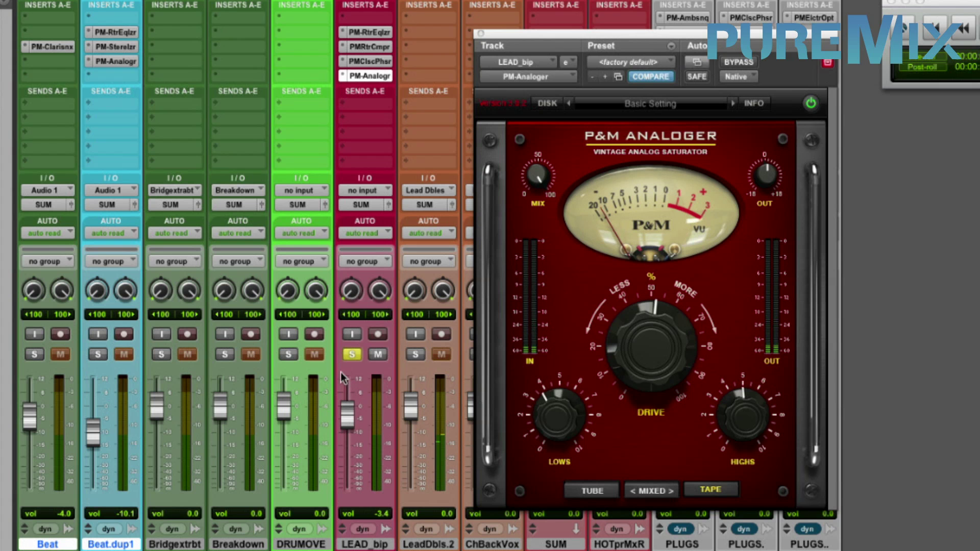
click(35, 354)
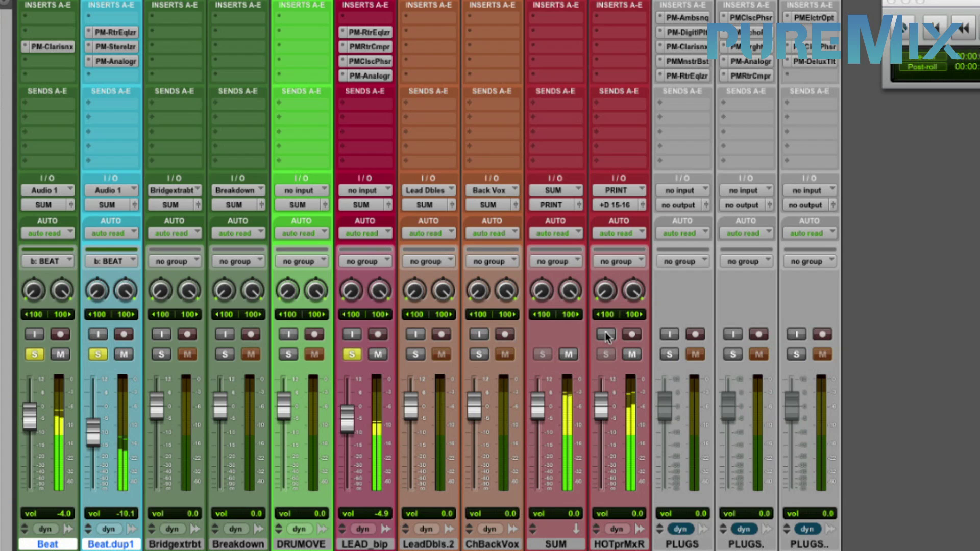
click(606, 335)
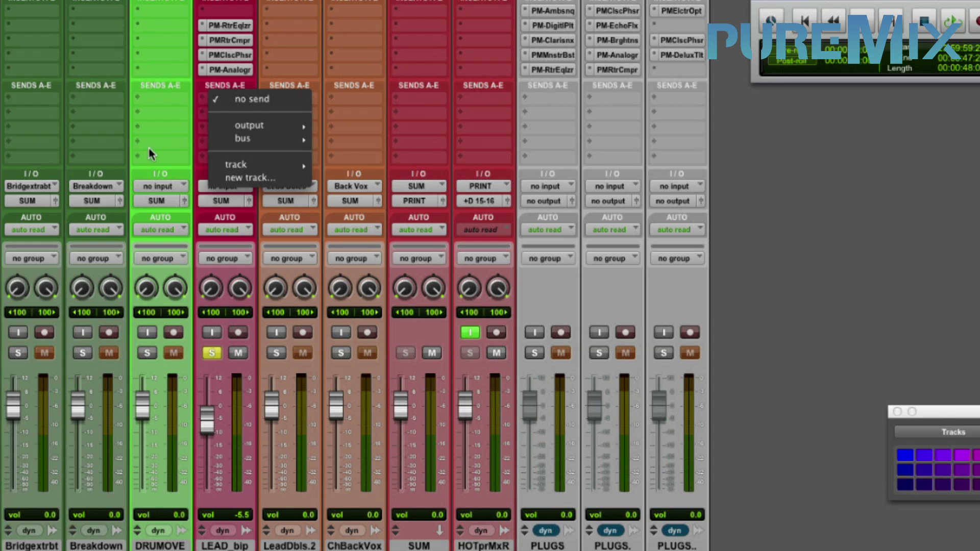
Create a stereo aux named STEREO SUMTHING from a LEAD_bip send and route its output to the SUM bus
click(274, 176)
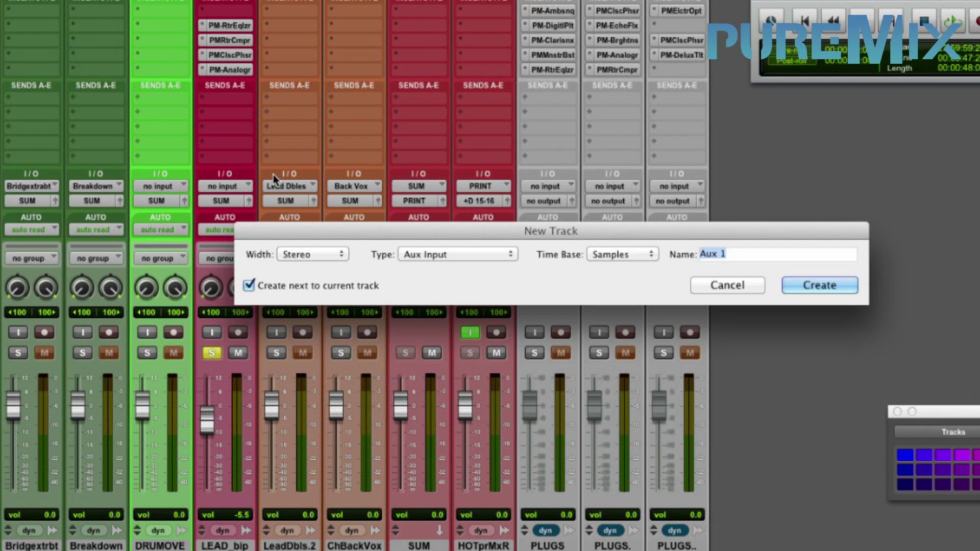
text(STEREO SUMTHING)
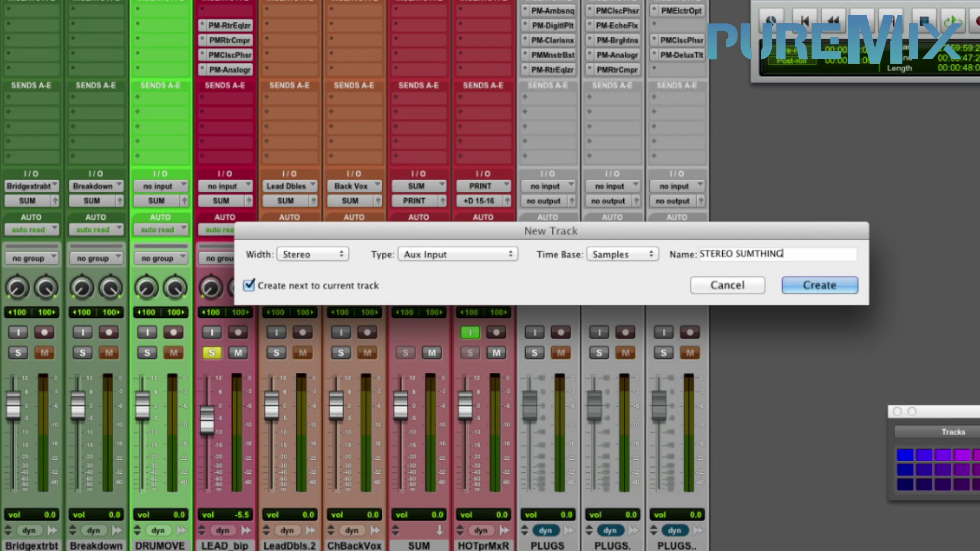
key(Return)
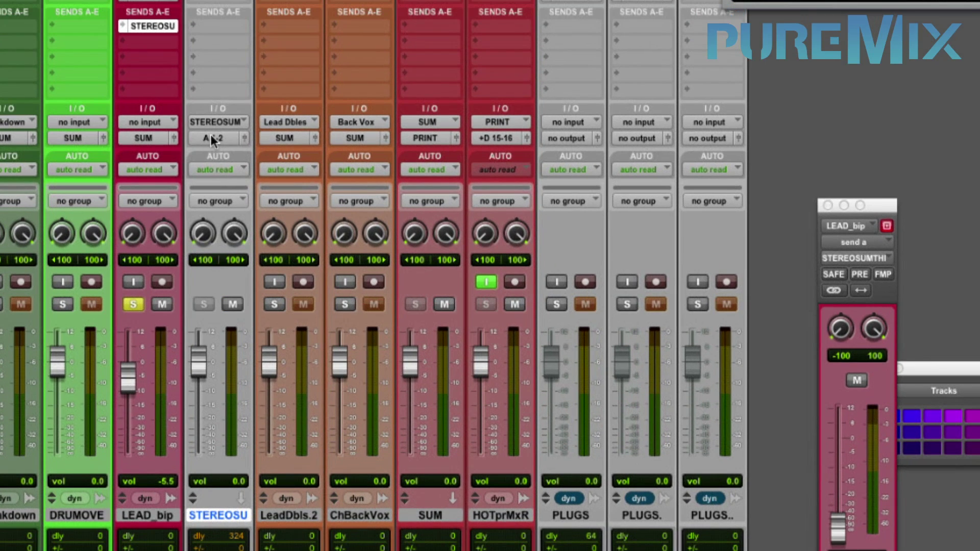
click(213, 138)
mouse_move(212, 153)
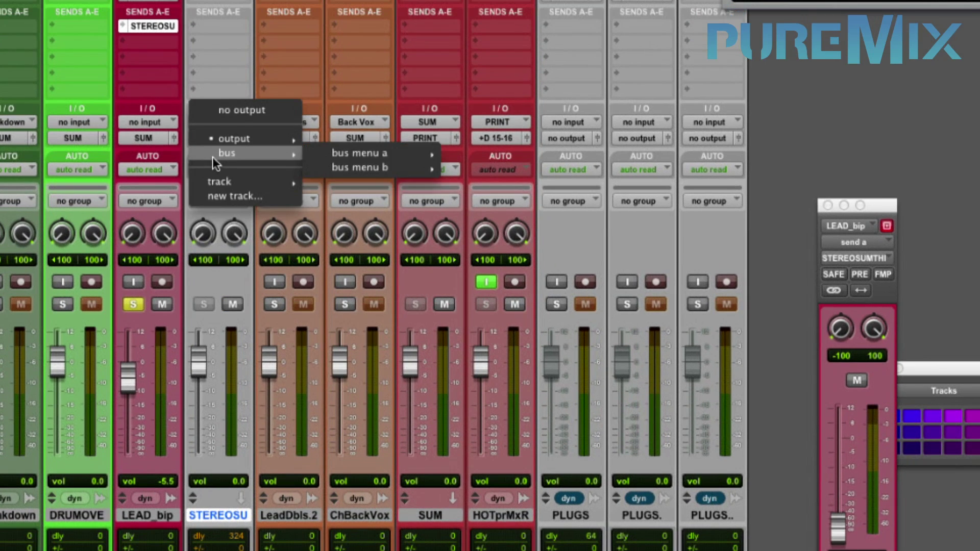
mouse_move(358, 153)
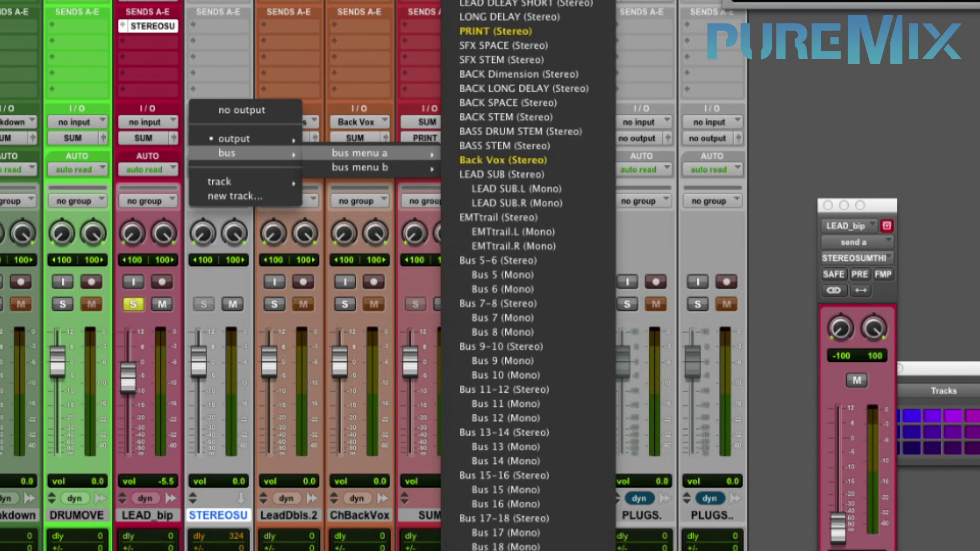
click(647, 283)
Balance the LEAD_bip send level and set the aux's EchoFlex to about 100 echo time, lower tone, sustain about 5.05 and full mix
drag(842, 538, 838, 452)
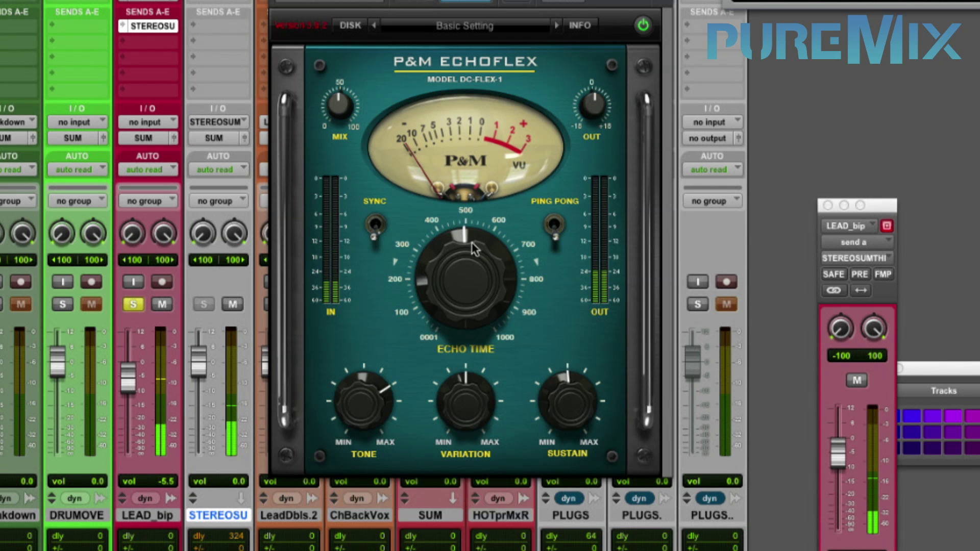
drag(473, 245, 435, 283)
drag(359, 409, 353, 429)
drag(836, 461, 823, 489)
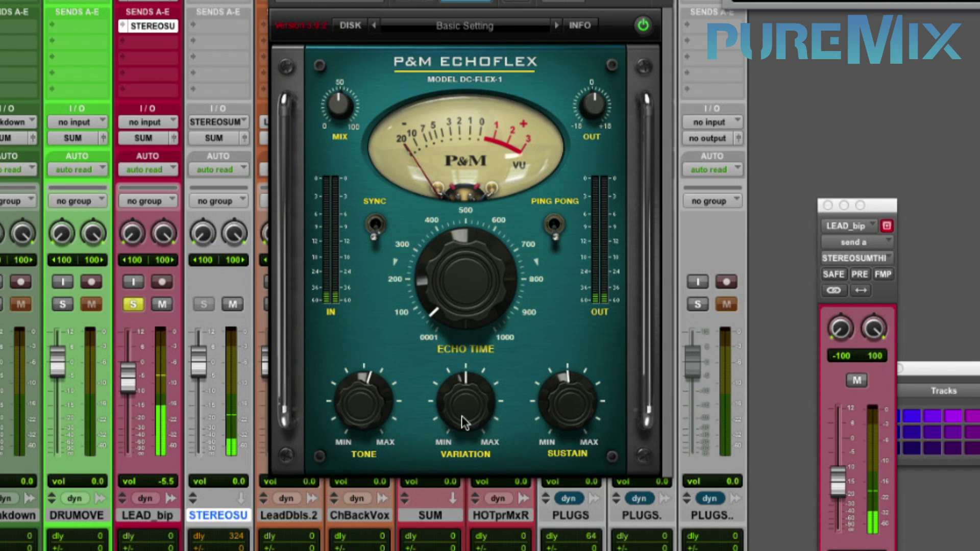
drag(570, 409, 567, 412)
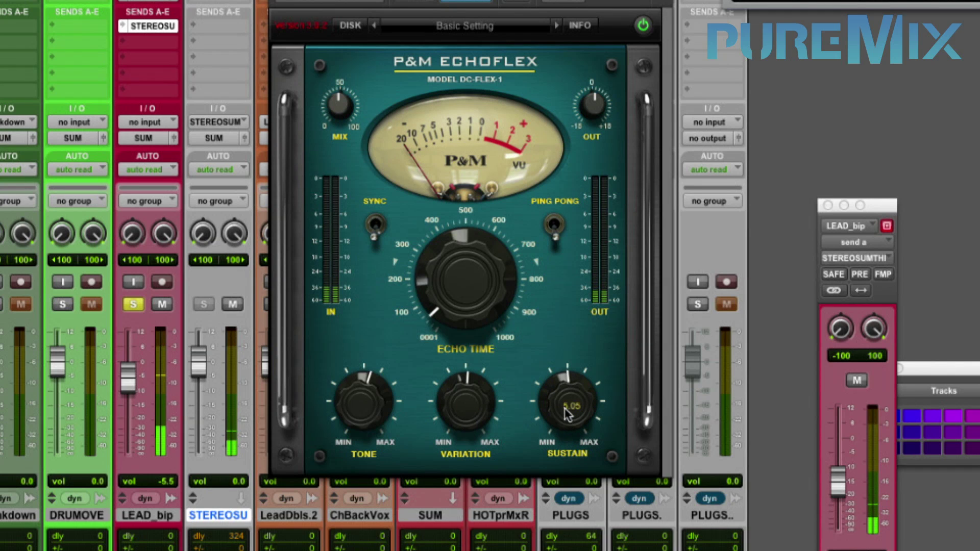
drag(337, 116, 337, 81)
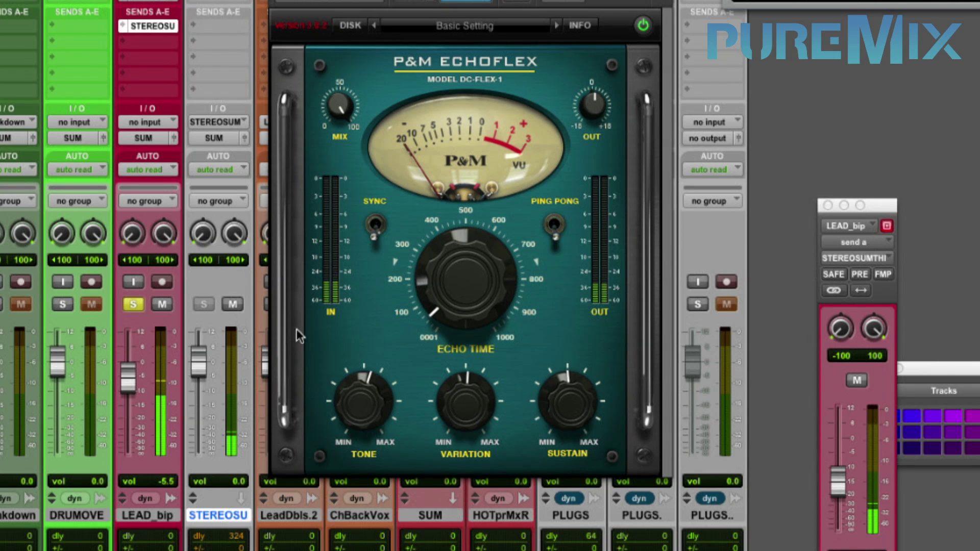
Compare the vocal with the STEREO SUMTHING aux muted and unmuted, and lower the LEAD_bip send slightly
click(234, 304)
click(233, 304)
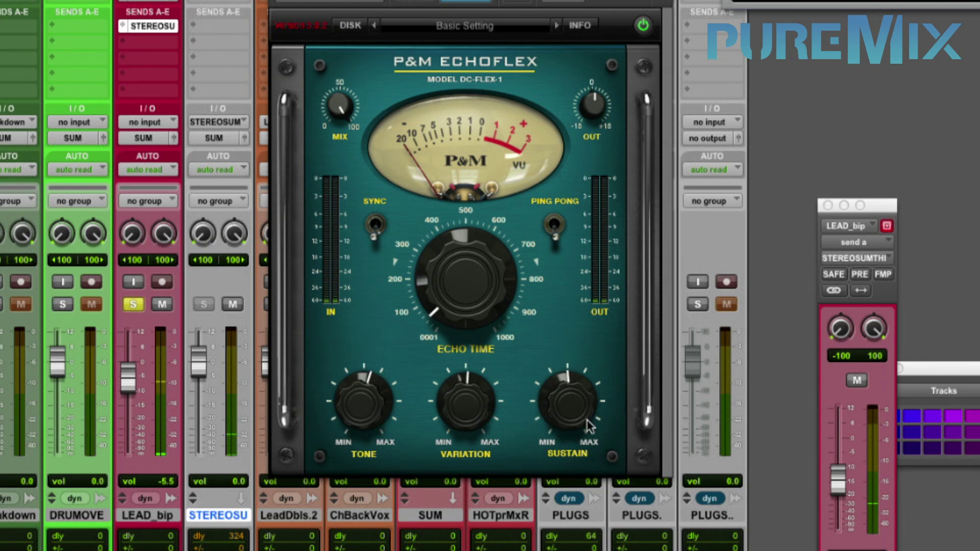
drag(838, 485, 836, 495)
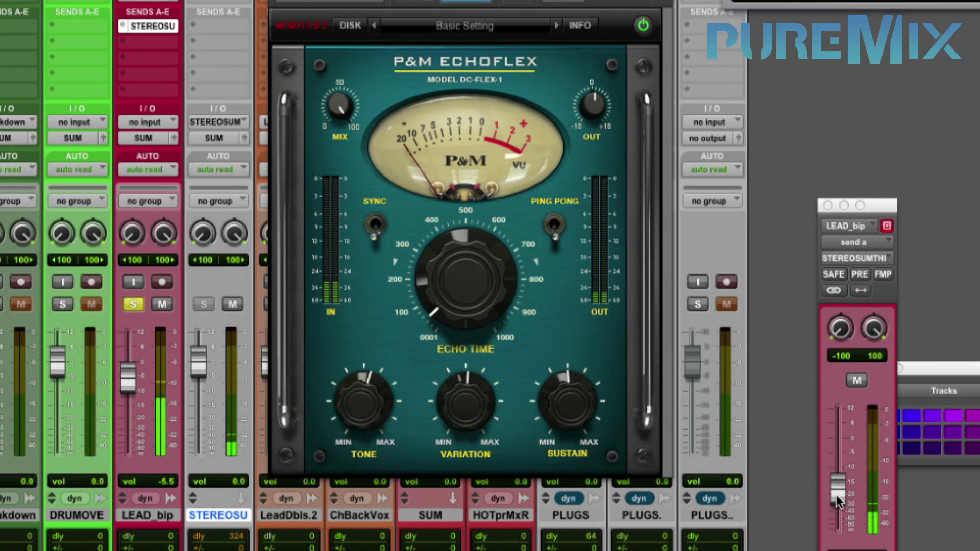
key(alt+super+w)
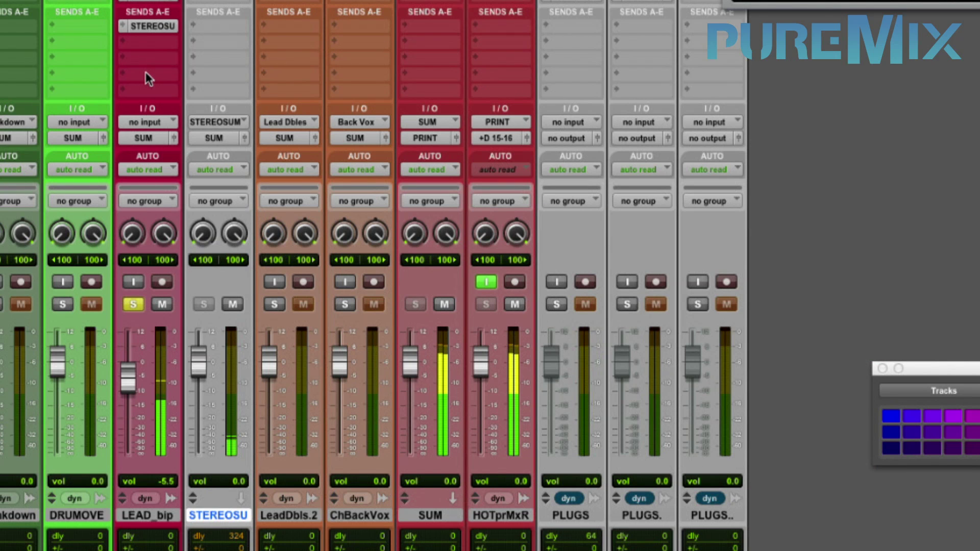
Compare the mix with the LEAD_bip send to the EchoFlex aux muted and active
ctrl+super+click(156, 24)
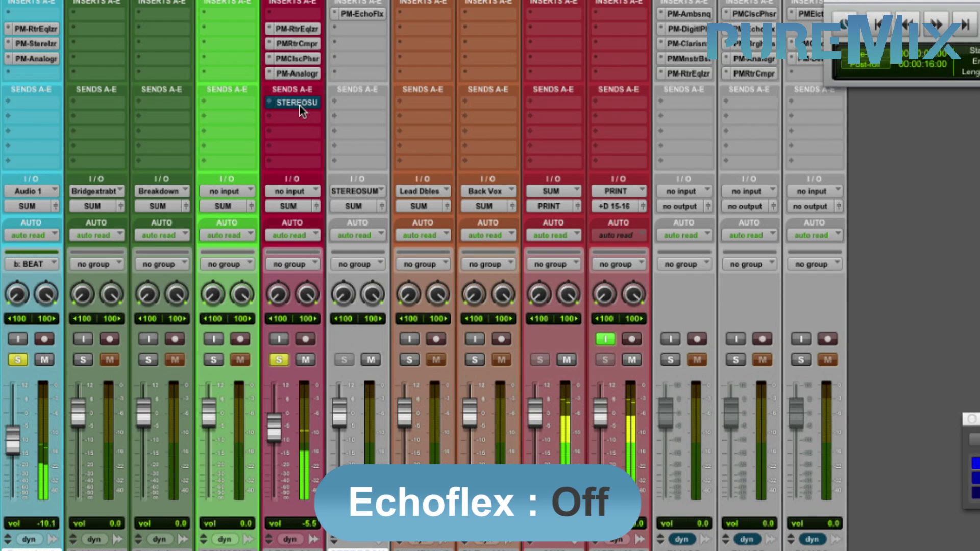
click(301, 110)
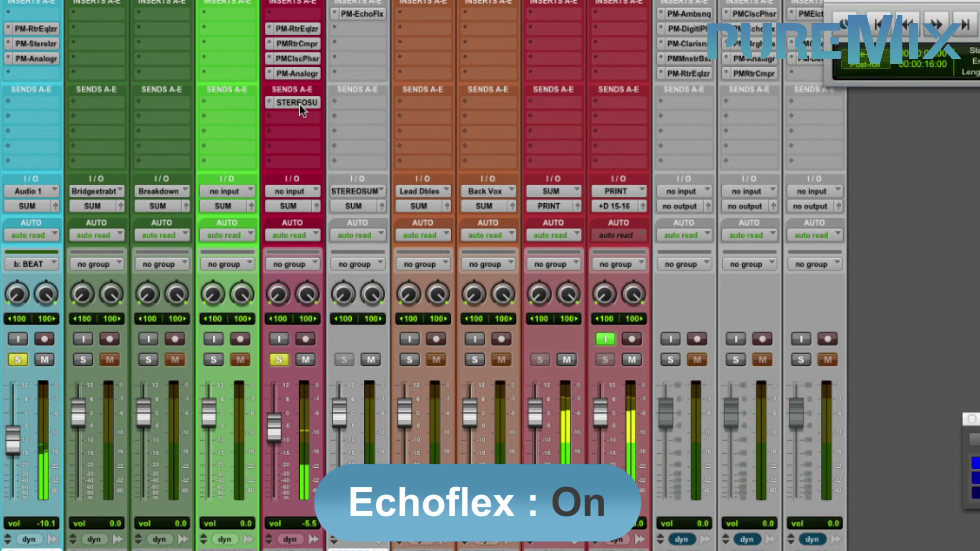
click(379, 16)
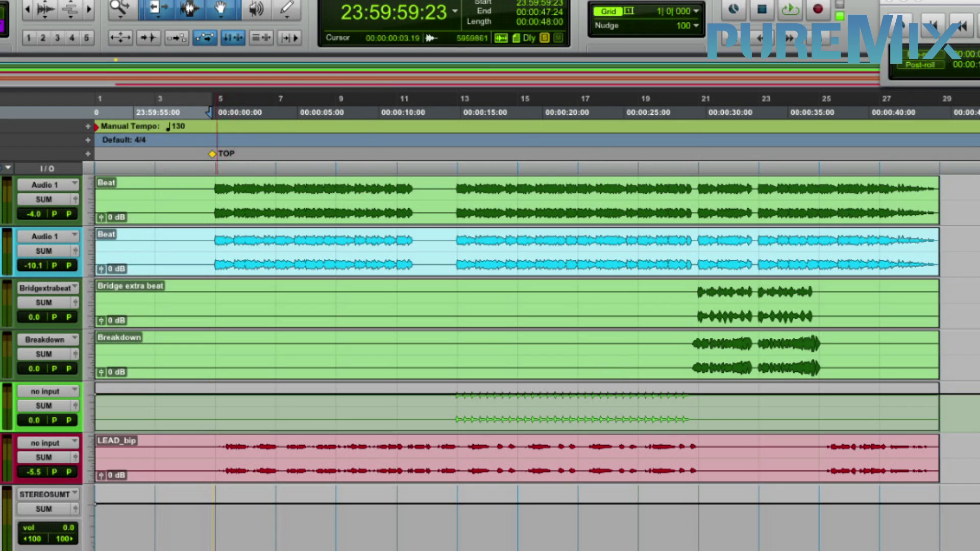
Play the song and solo LeadDbls.2, clearing the solos on LEAD_bip and the grouped Beat tracks
key(space)
key(super+equal)
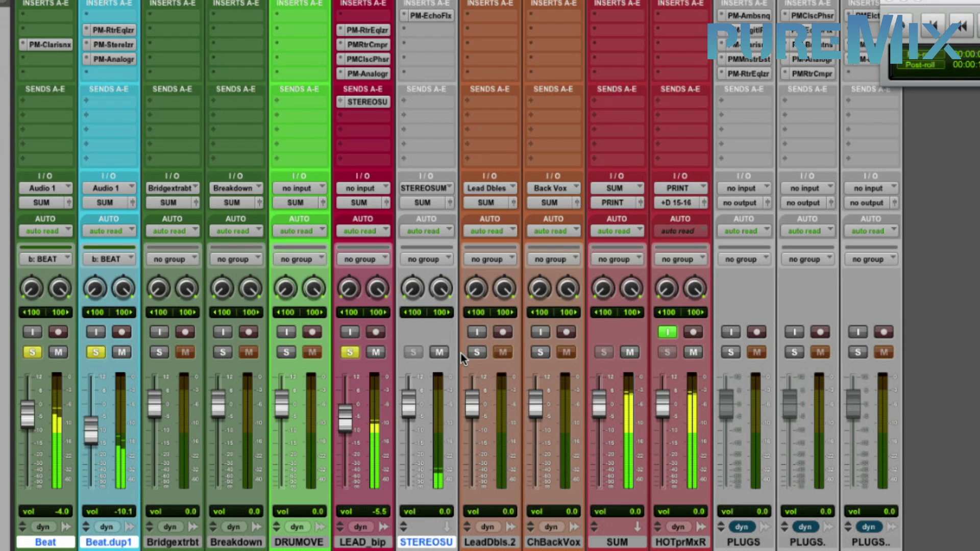
click(476, 352)
click(350, 353)
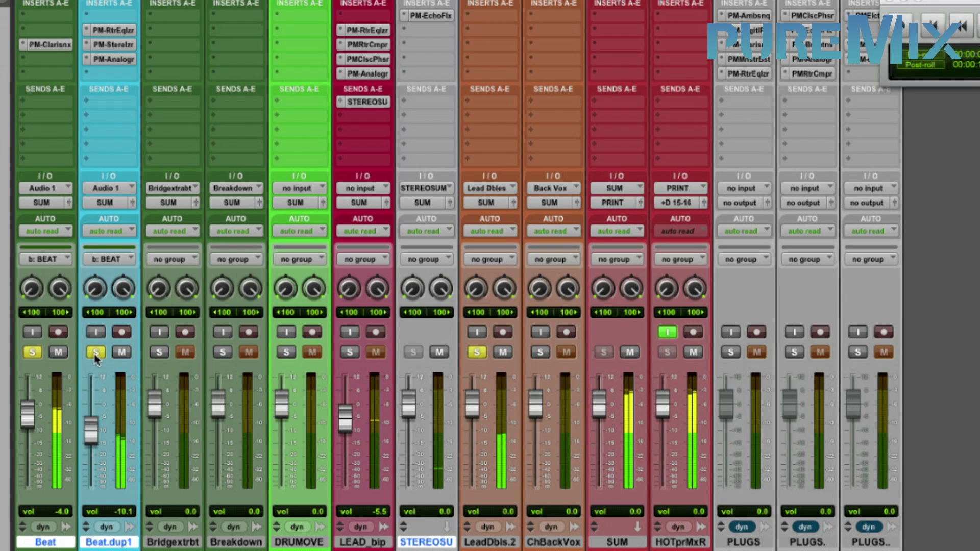
click(33, 353)
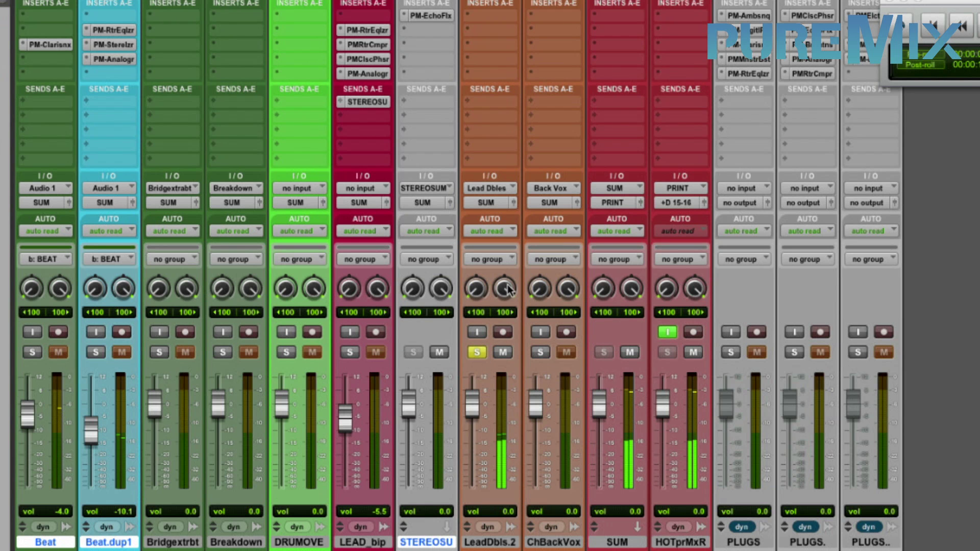
Copy the PM-Retro Equalizer to LeadDbls.2 and lower its low-band frequency
drag(498, 34, 499, 31)
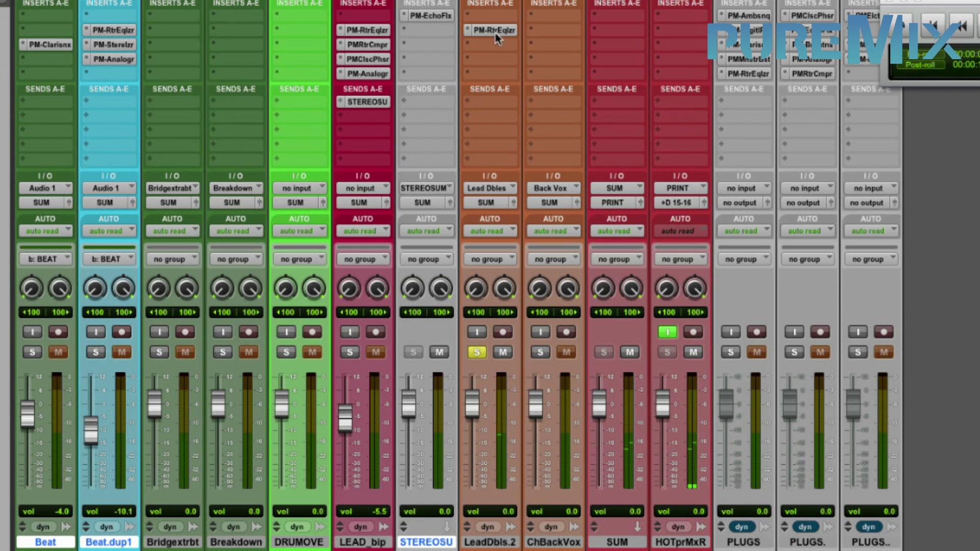
click(494, 30)
drag(550, 333, 552, 354)
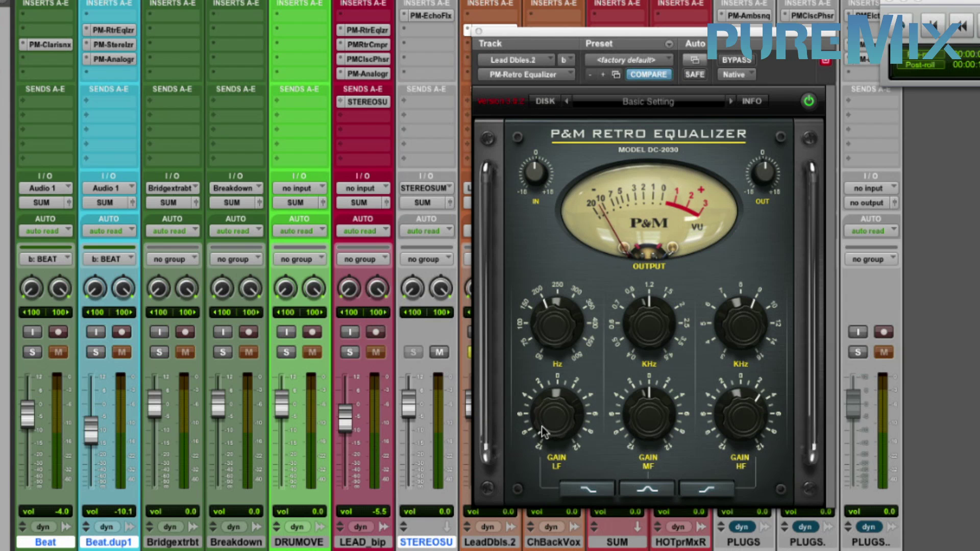
Copy LEAD_bip's PM-Retro Compressor to LeadDbls.2, raise its release and attack slightly, and set compression to about 1.55
drag(368, 44, 500, 47)
click(493, 45)
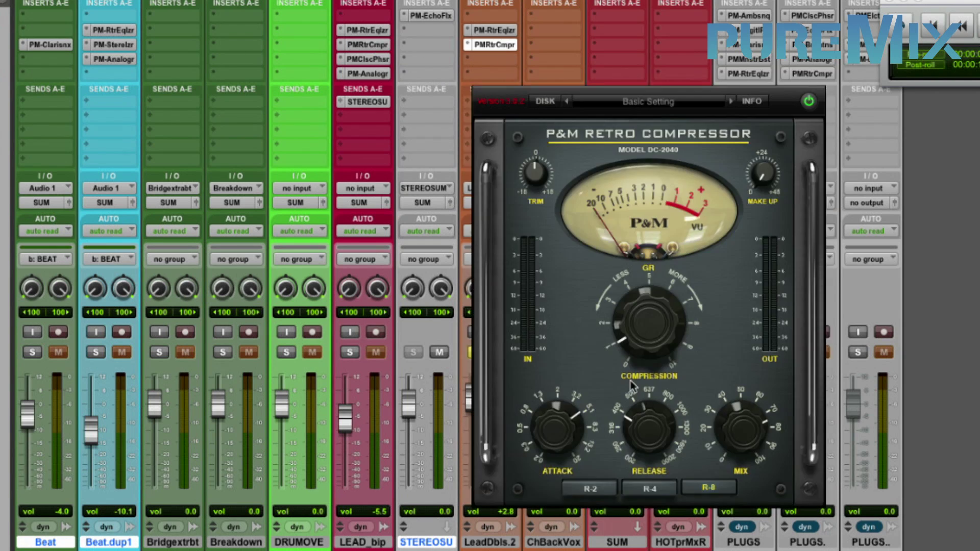
drag(646, 411, 646, 405)
drag(564, 423, 564, 419)
drag(633, 343, 638, 329)
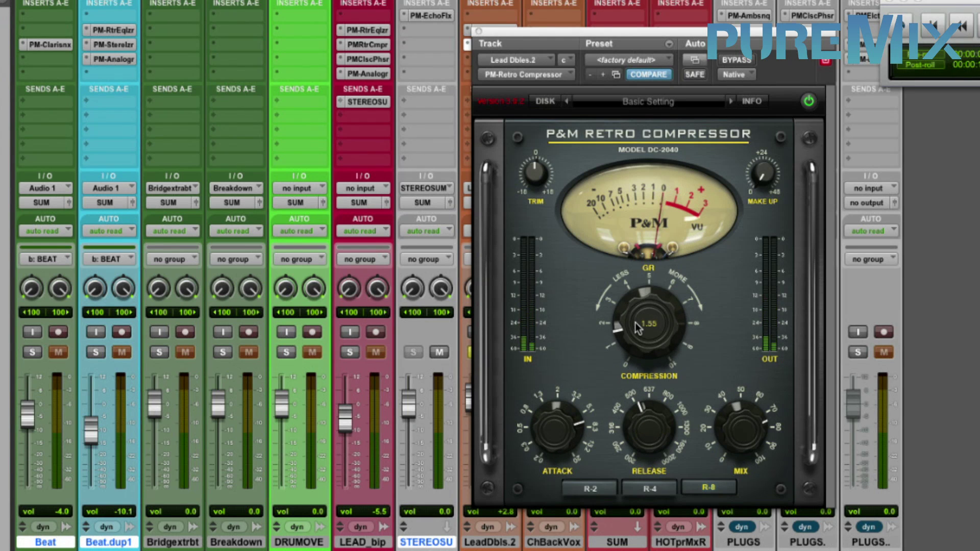
Check LeadDbls.2 against its compressor's bypass, close the compressor, and solo LEAD_bip with the doubles' fader lowered to +1.8
click(736, 61)
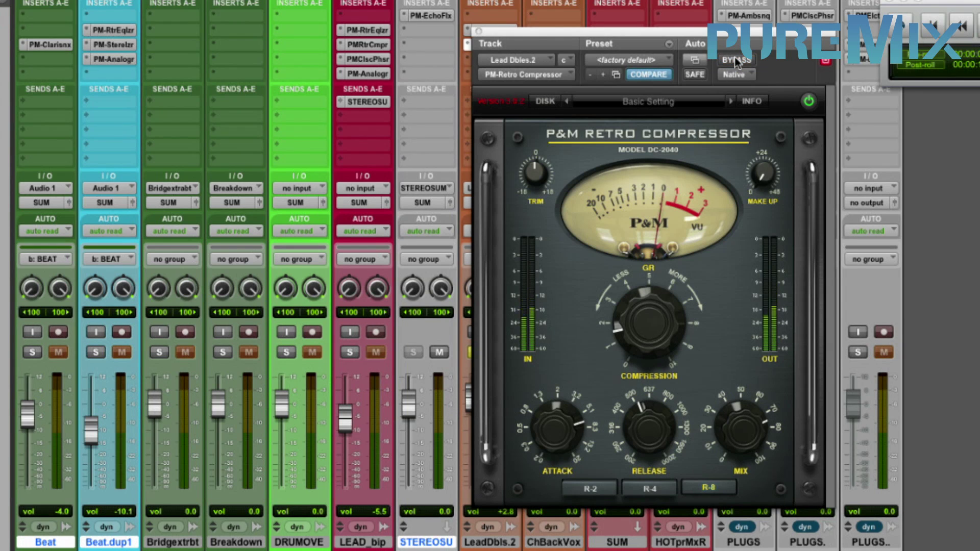
click(478, 31)
click(351, 353)
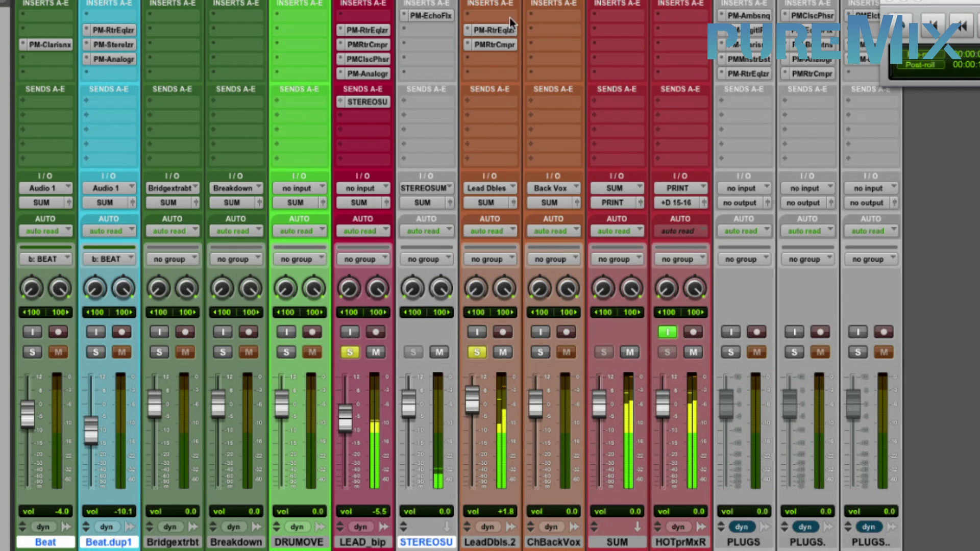
Refine the PM-Retro Equalizer on LeadDbls.2, raising the low-band frequency to about 250 Hz and increasing the HF gain, with LEAD_bip unsoloed
click(499, 32)
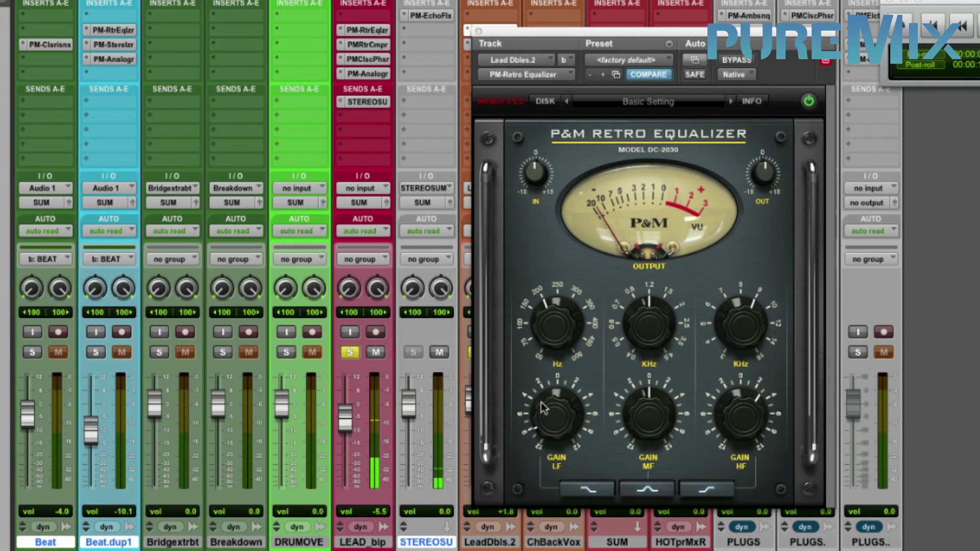
drag(557, 331, 560, 324)
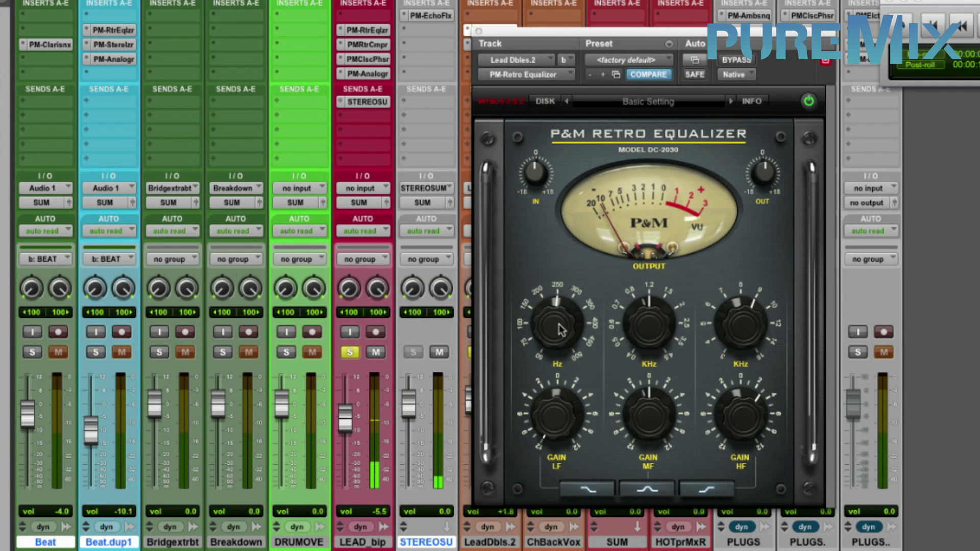
click(349, 352)
drag(570, 32, 608, 23)
drag(773, 409, 775, 395)
Lower the LeadDbls.2 fader to +0.3 and solo LEAD_bip and the grouped Beat tracks alongside it
drag(471, 404, 471, 409)
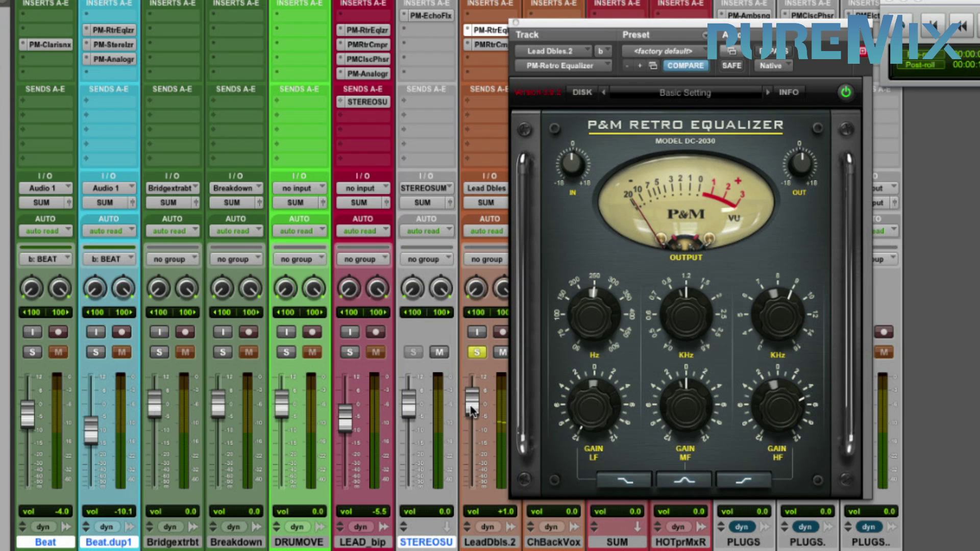
click(349, 352)
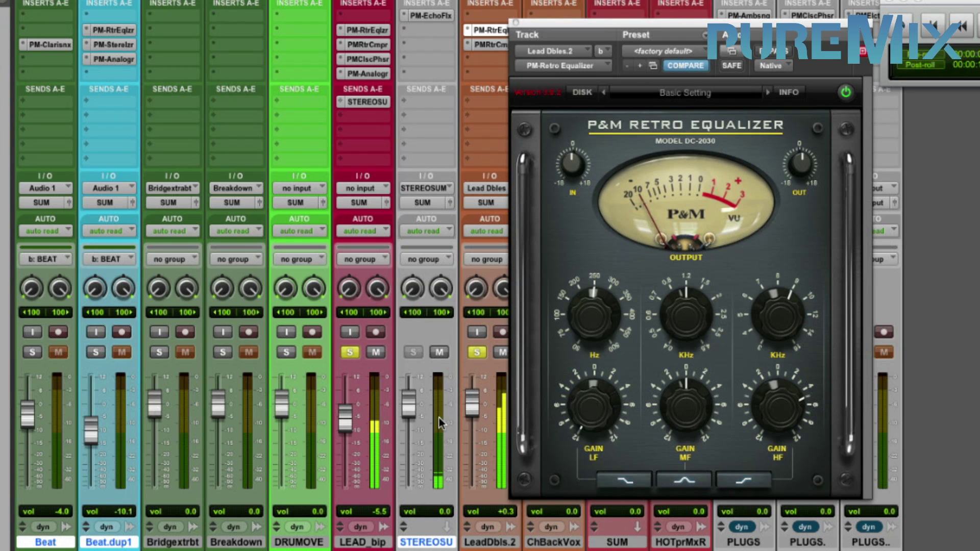
click(97, 355)
Close the equalizer, select LEAD_bip and LeadDbls.2, and lower their faders to -7.4 and -1.6
key(super+w)
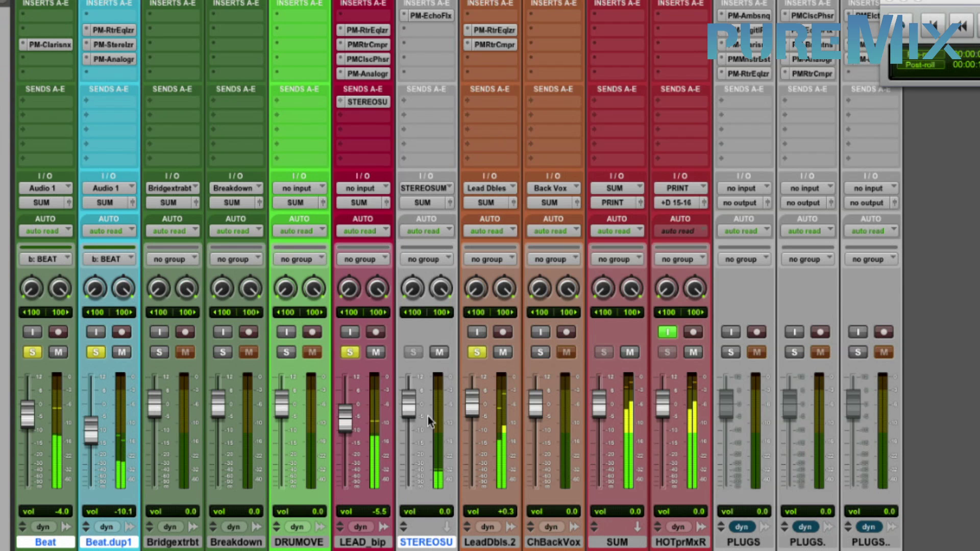
click(362, 542)
super+click(489, 542)
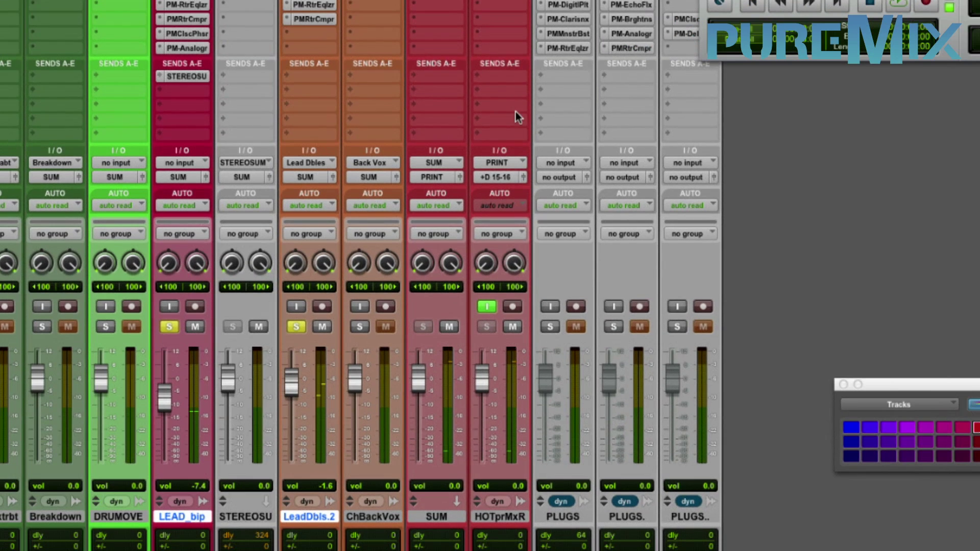
Insert the Plug and Mix UltraMaxIt limiter on the SUM track and lower its output ceiling slightly
click(449, 17)
mouse_move(482, 98)
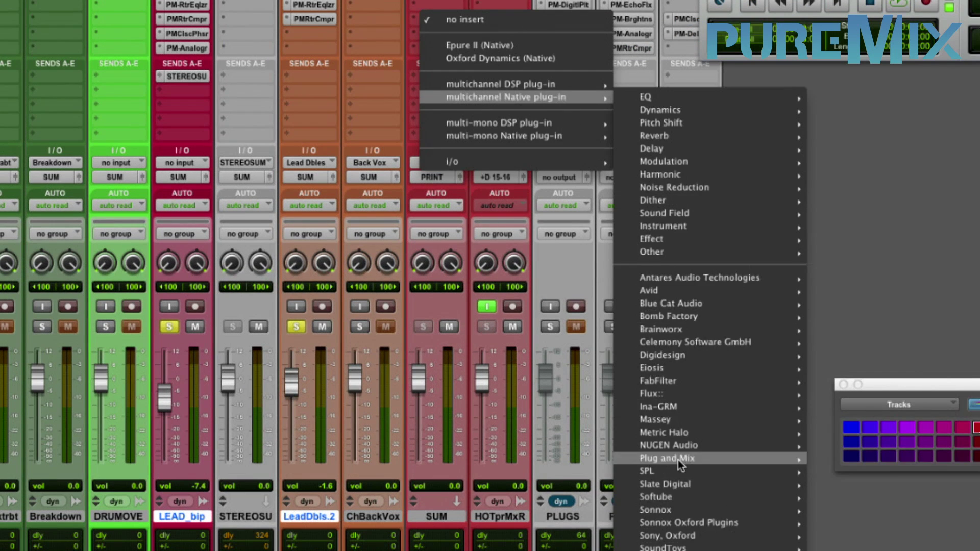
mouse_move(682, 460)
click(878, 546)
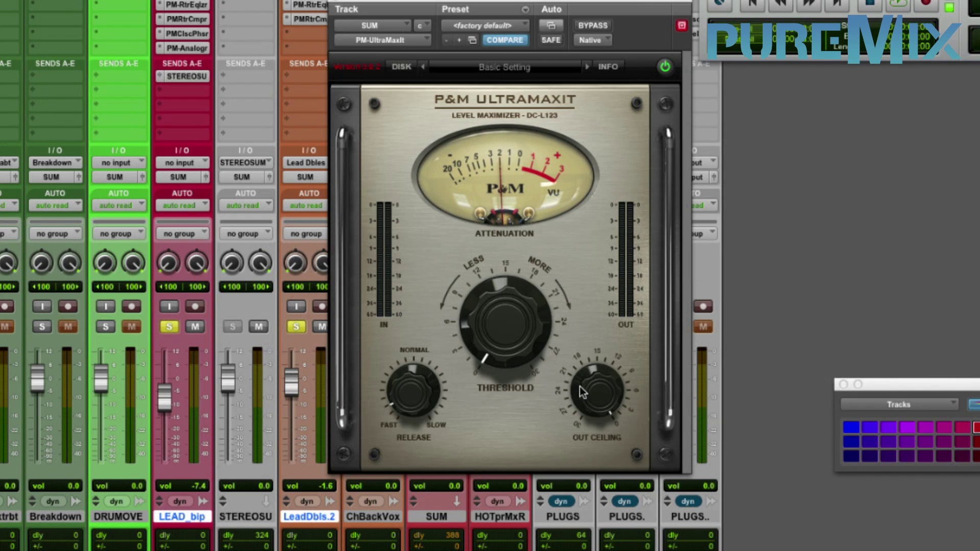
mouse_move(586, 395)
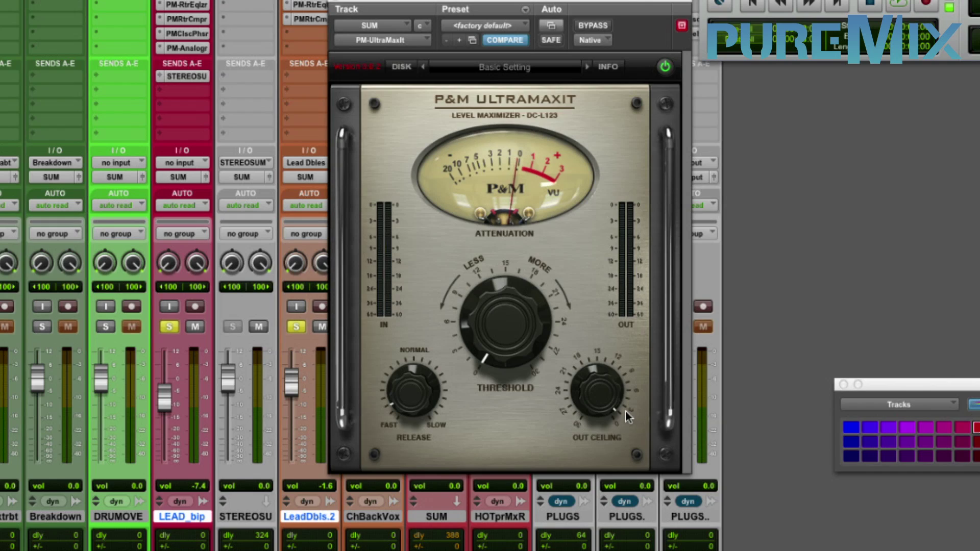
key(super+w)
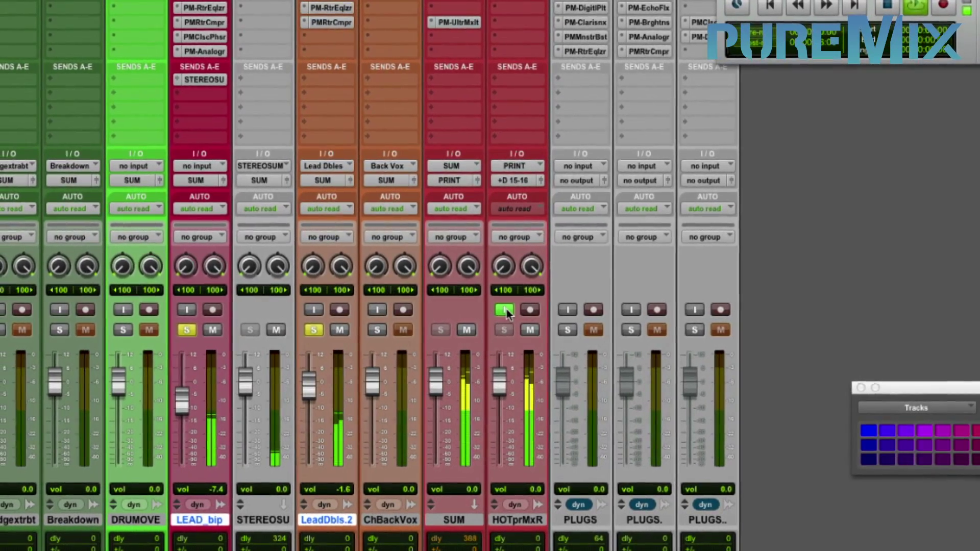
Compare the processed mix with the recorded rough mix by toggling input monitoring on HOTprMxR
click(508, 310)
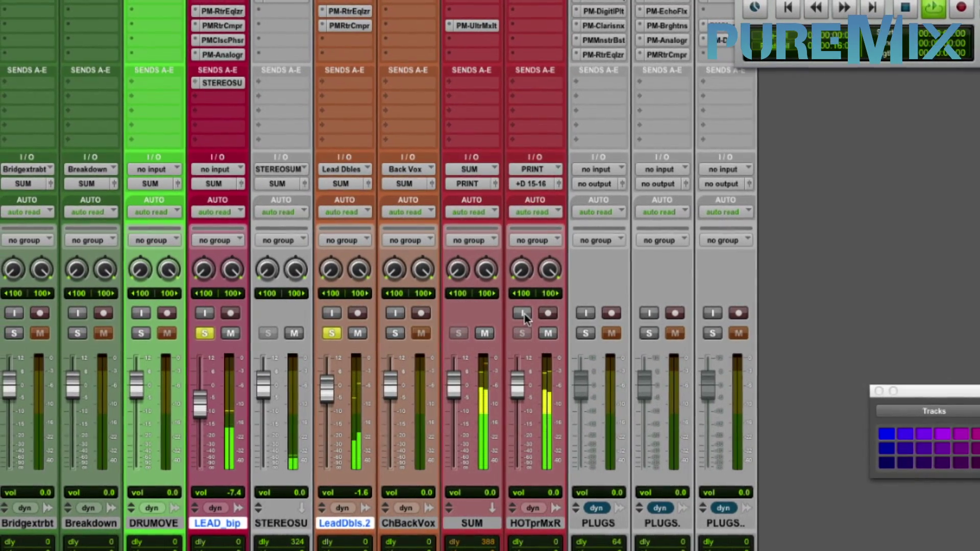
click(526, 315)
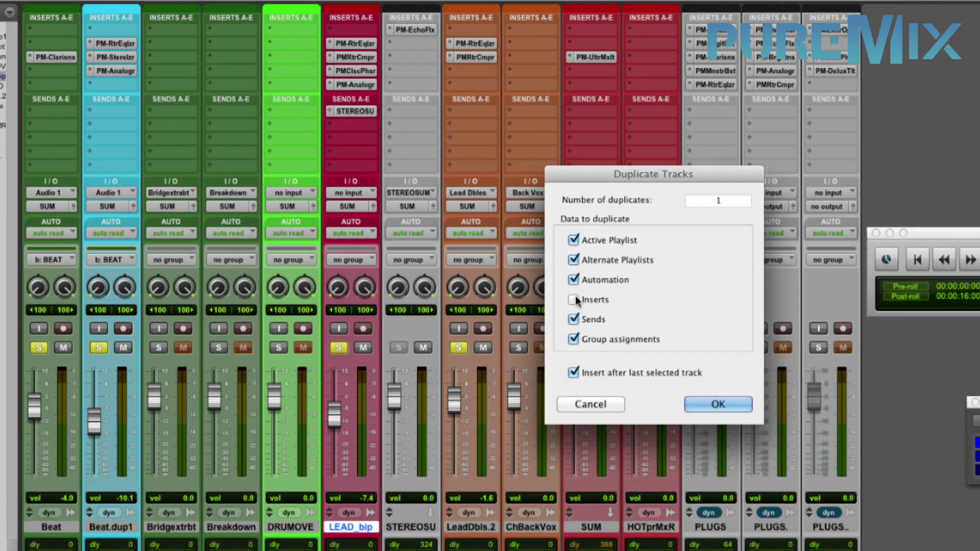
Duplicate LEAD_bip once without inserts or sends, solo the duplicate, and start playback
key(Return)
click(397, 348)
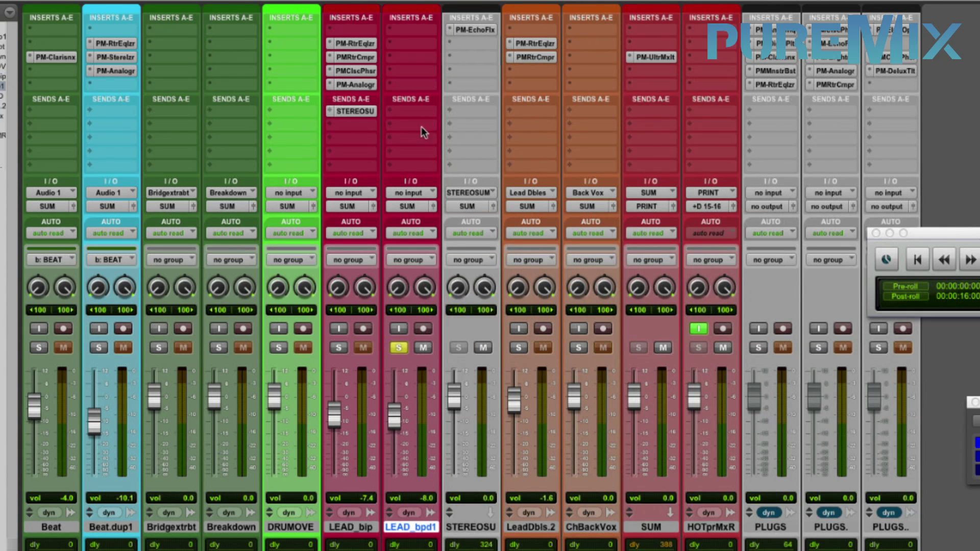
key(space)
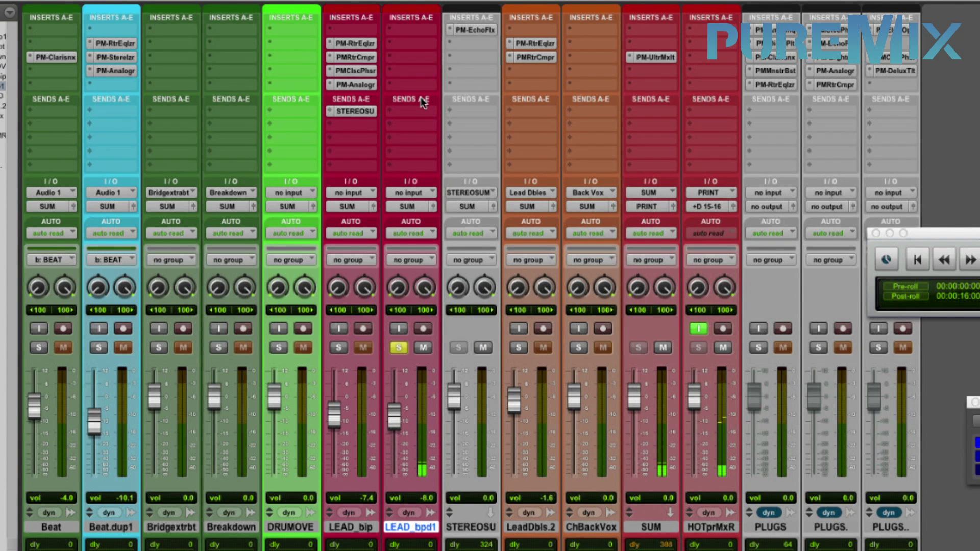
Copy LEAD_bip's PM-Retro Equalizer to the duplicate vocal track and insert PM-Degradiator below it
drag(370, 44, 420, 43)
click(417, 44)
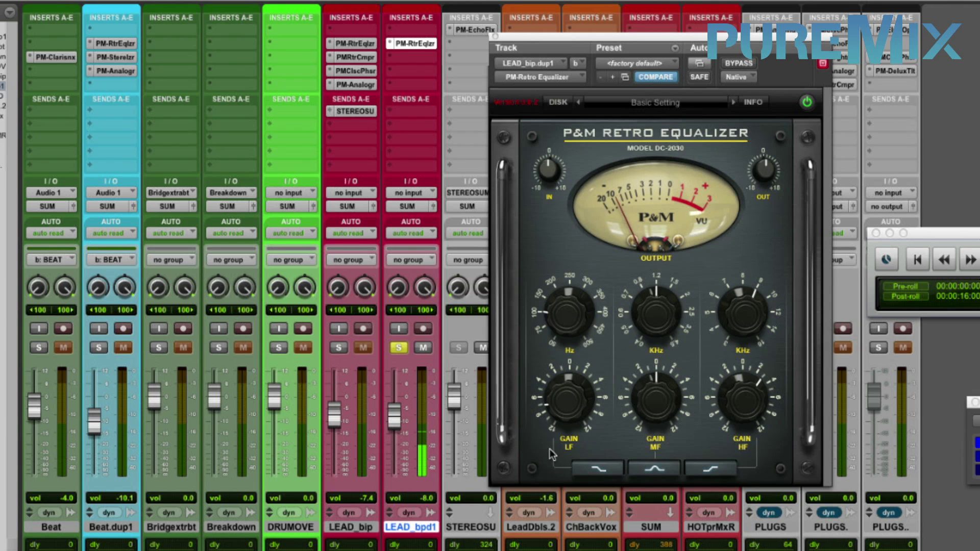
click(412, 56)
mouse_move(485, 131)
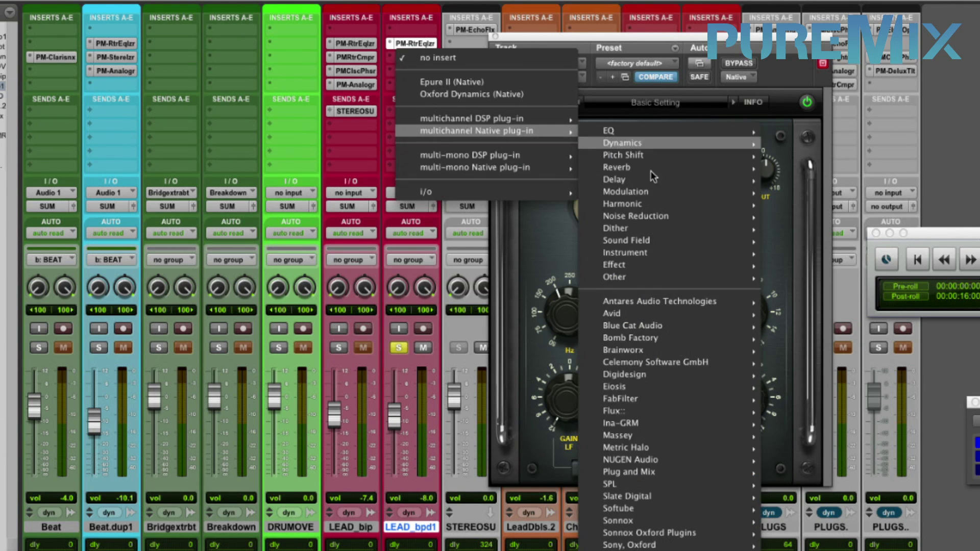
mouse_move(688, 472)
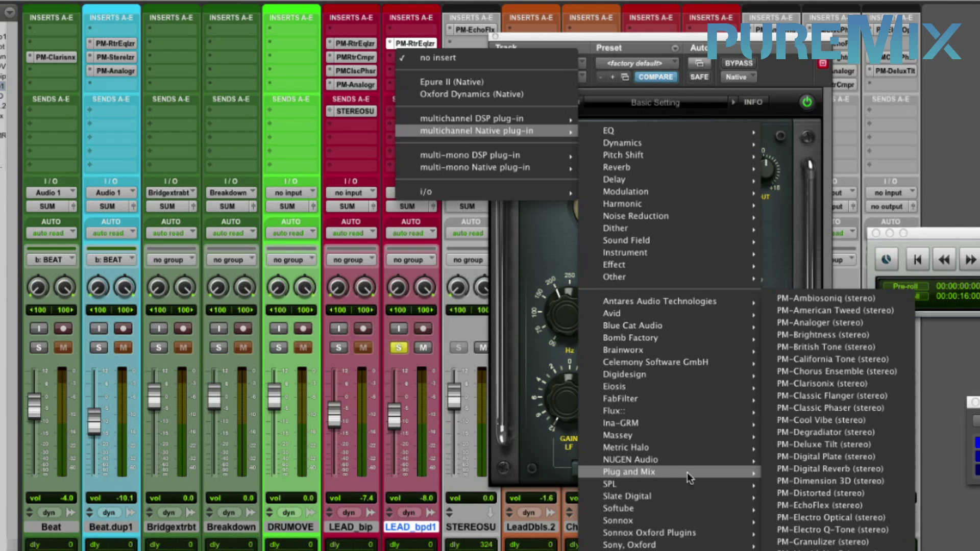
click(832, 425)
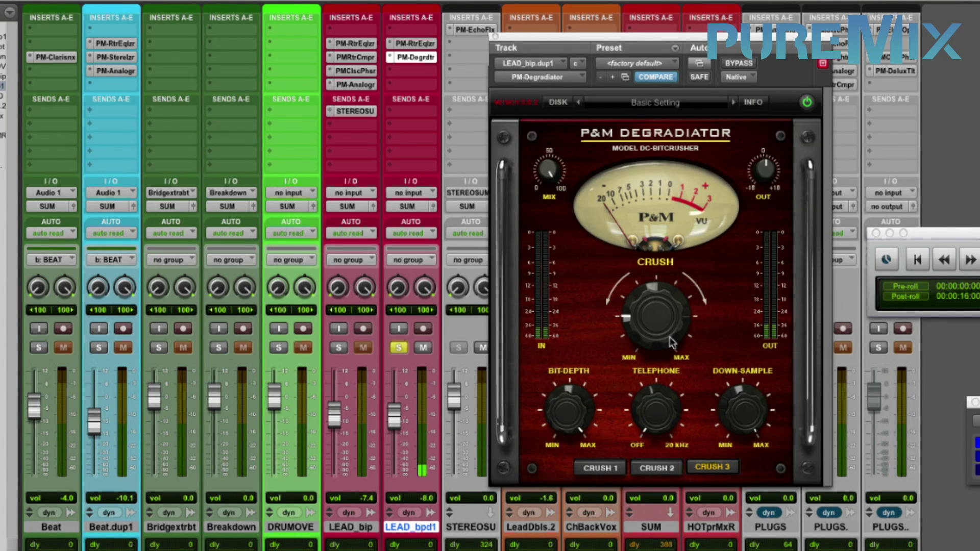
Raise the Degradiator's crush slightly, set its telephone control to 232 Hz, and raise the duplicate vocal's fader to -6.2
drag(650, 331, 650, 316)
mouse_move(653, 382)
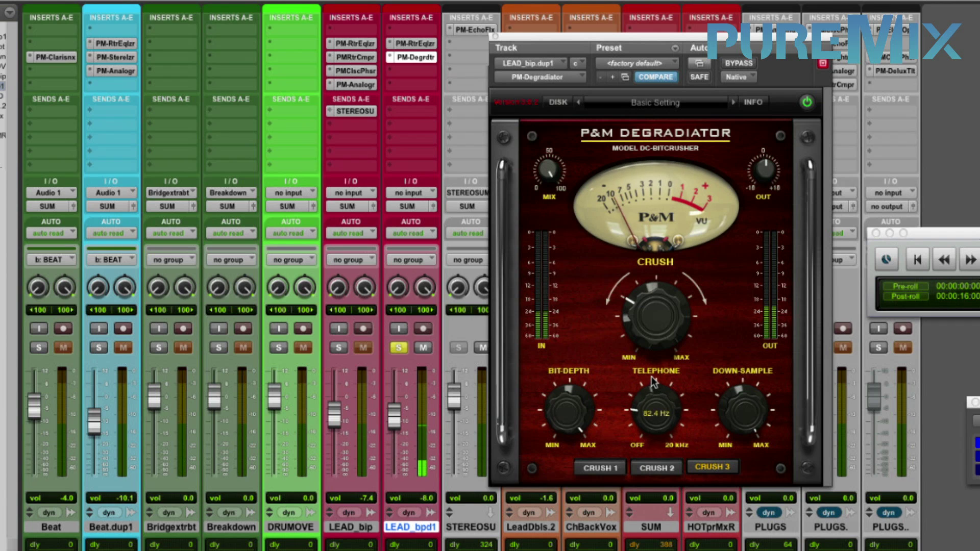
drag(654, 382, 661, 357)
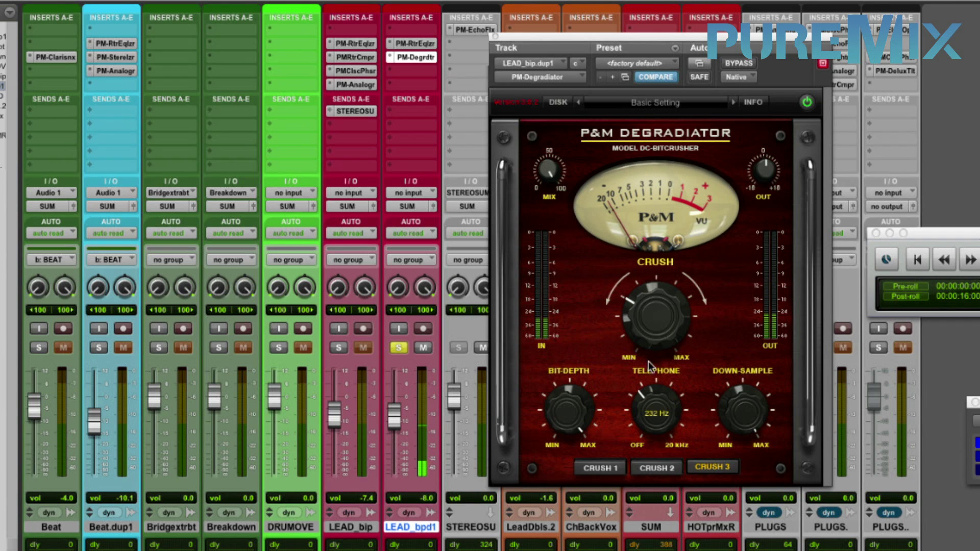
drag(397, 431, 398, 422)
click(416, 57)
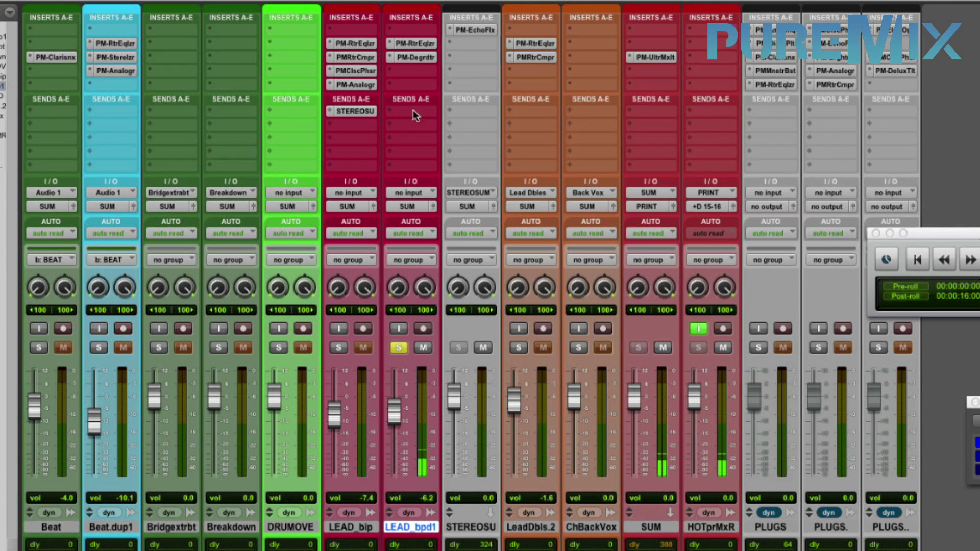
Insert PM-Distorted below the Degradiator on the duplicate vocal, raising its drive and low cut and brightening its color
click(410, 68)
mouse_move(464, 146)
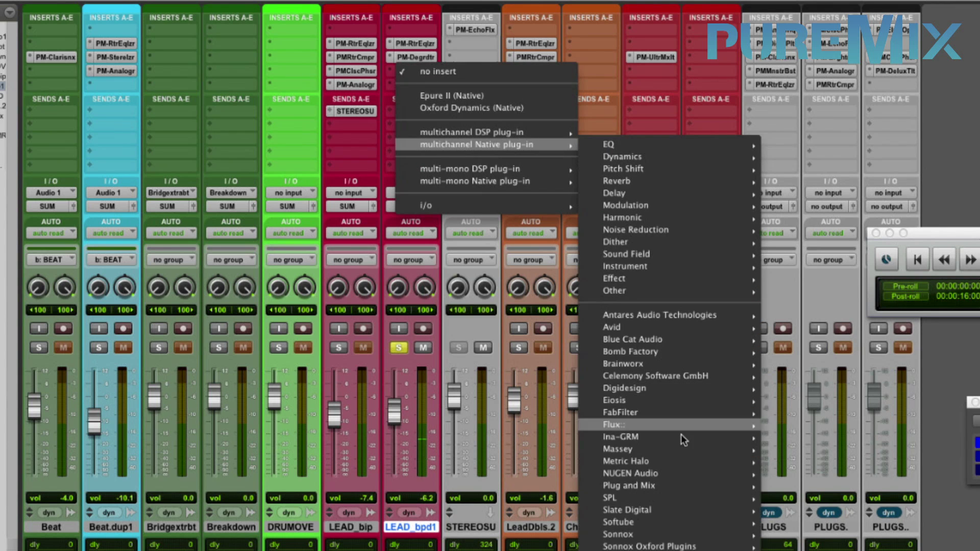
mouse_move(673, 486)
click(846, 494)
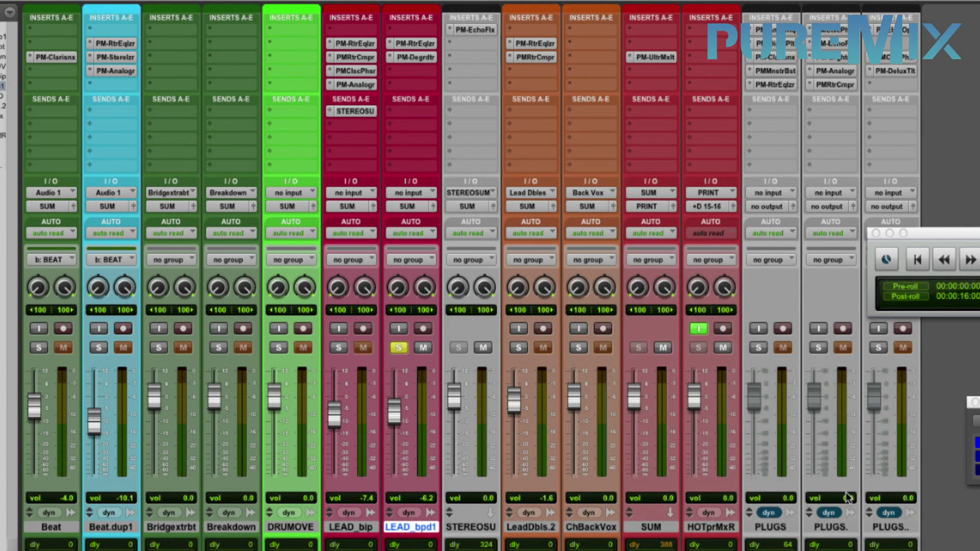
drag(647, 327, 647, 310)
drag(589, 407, 592, 371)
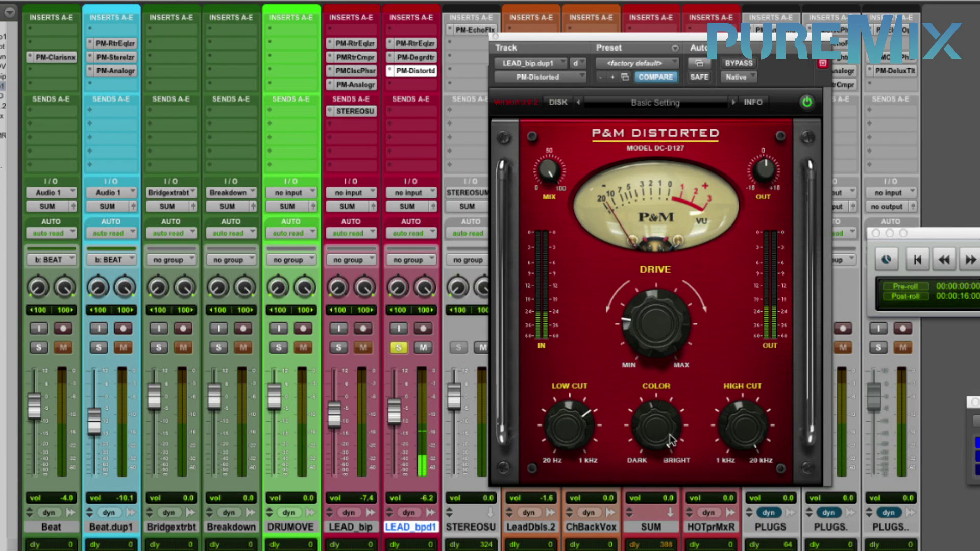
drag(659, 438, 655, 454)
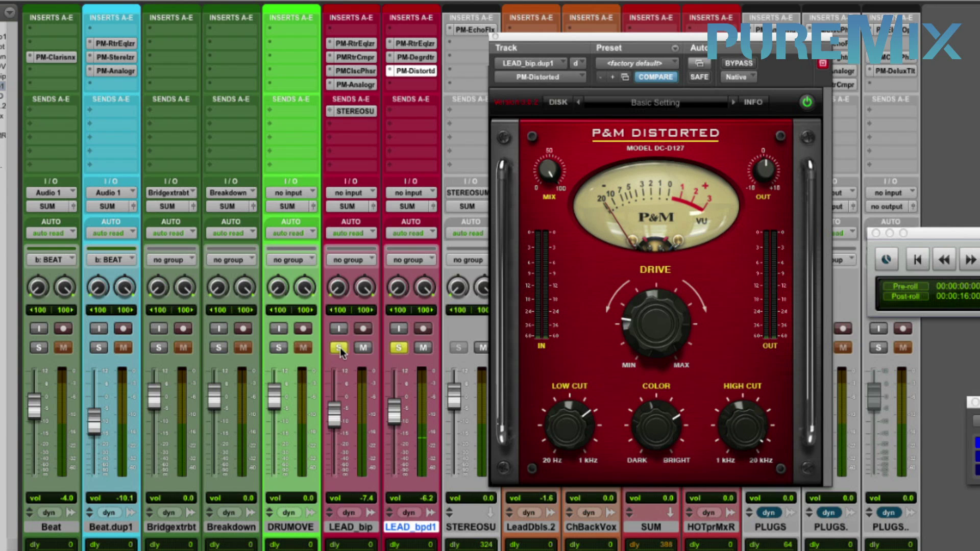
Lower the duplicate vocal to -9.8 against the soloed LEAD_bip and compare the blend with and without it
drag(394, 410, 394, 415)
click(400, 346)
click(400, 347)
key(super+w)
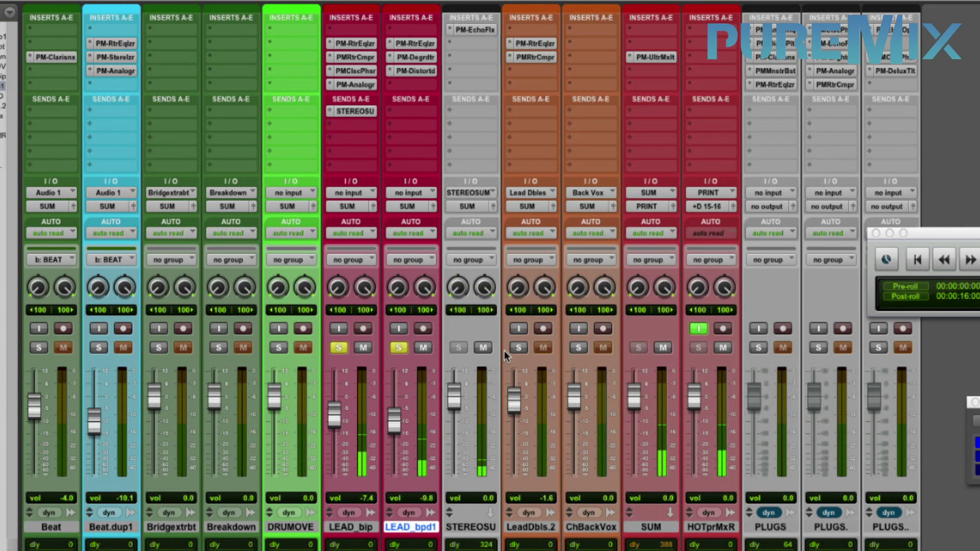
Solo LeadDbls.2 too, lower the duplicate vocal's fader to -12.6, and compare the vocals with the duplicate out and in
click(517, 349)
drag(394, 421, 394, 434)
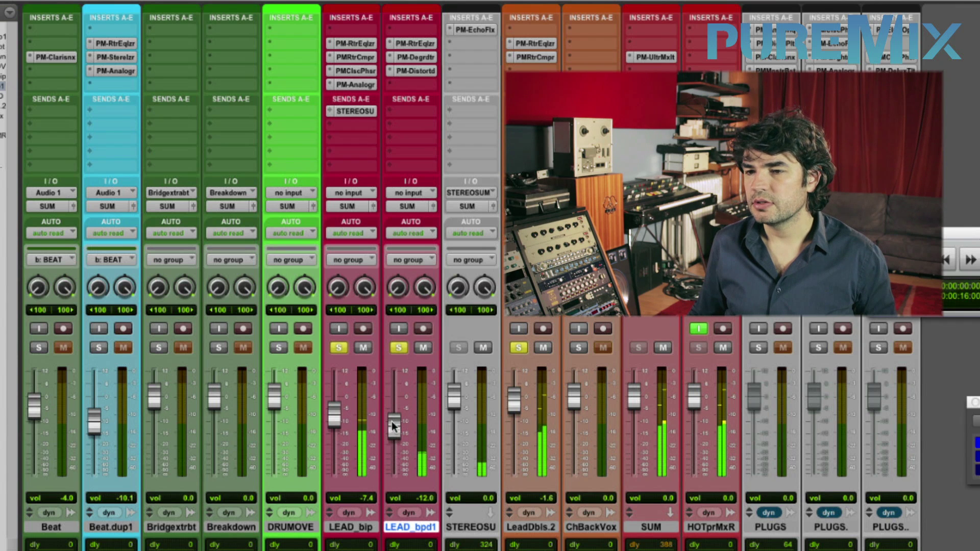
click(399, 348)
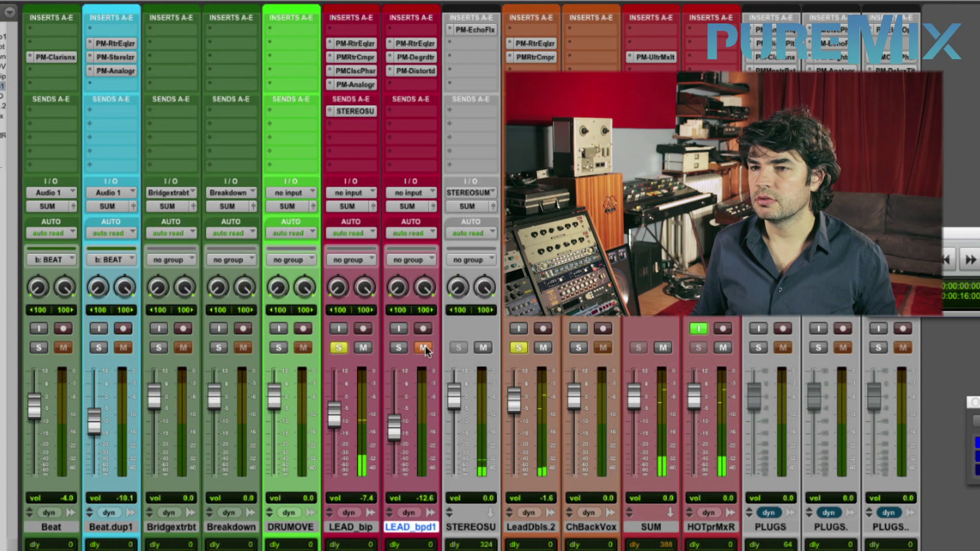
click(399, 347)
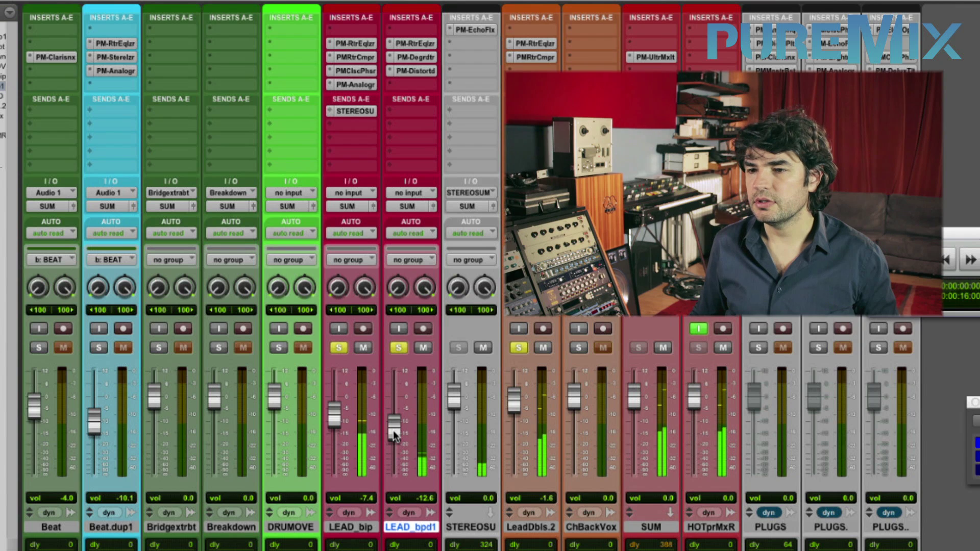
Solo the grouped Beat tracks at -2.8 and -8.9, and compare the mix with the distorted vocal at -12.0 muted and active
click(98, 349)
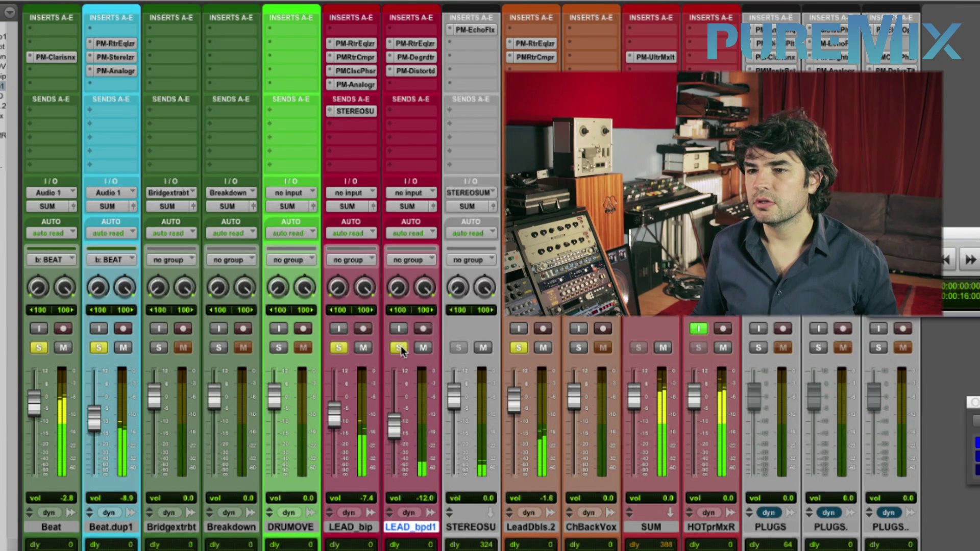
click(422, 347)
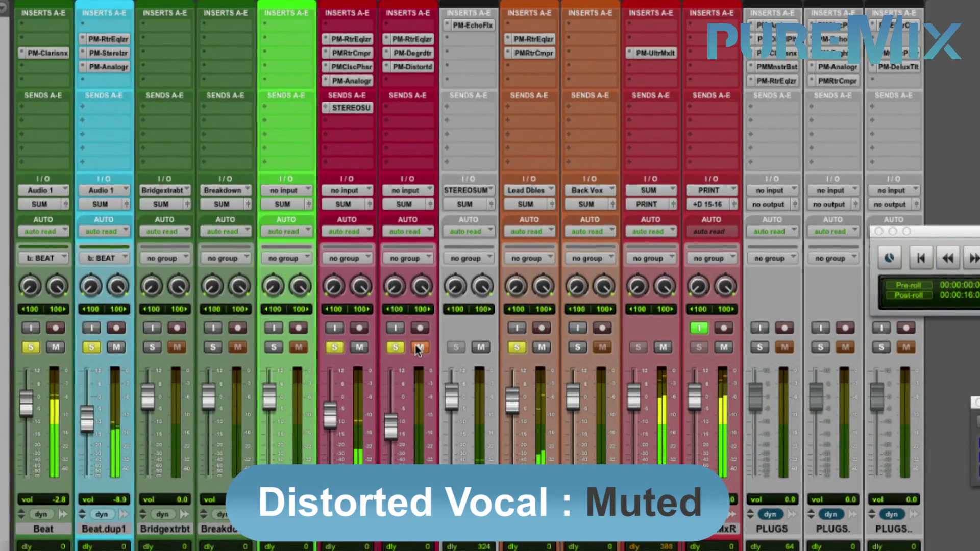
click(417, 348)
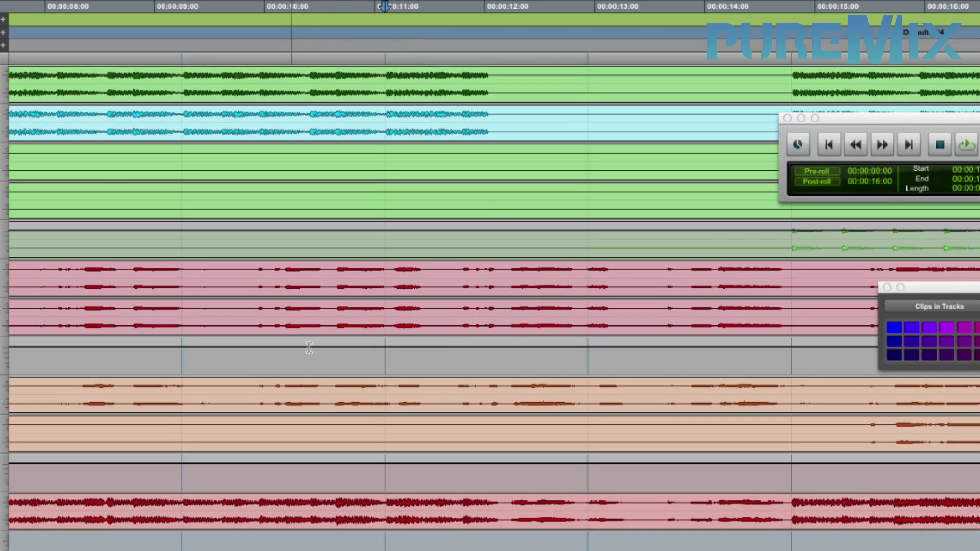
Automate the duplicate vocal's volume down to silence from about 11 to 14.6 seconds, with a sloped fade at the start
key(space)
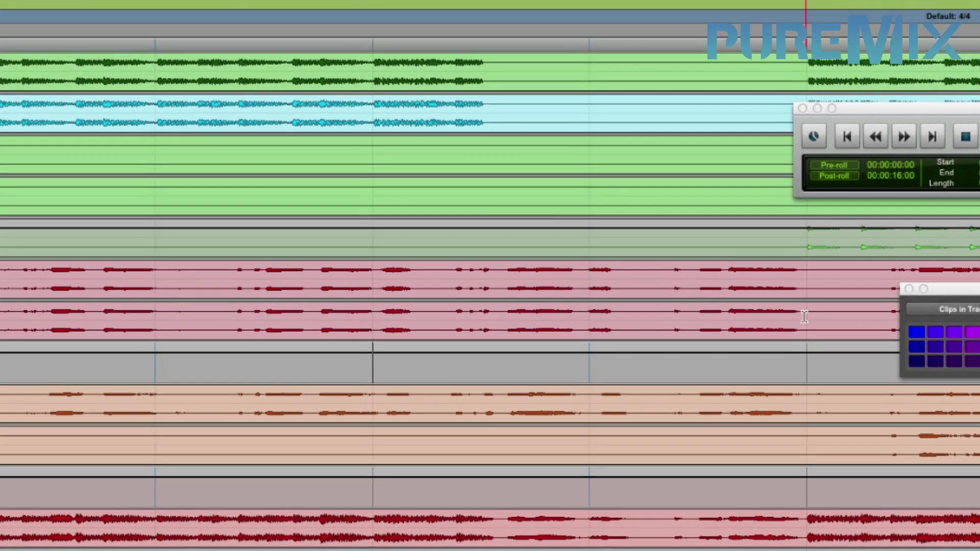
drag(785, 310, 437, 319)
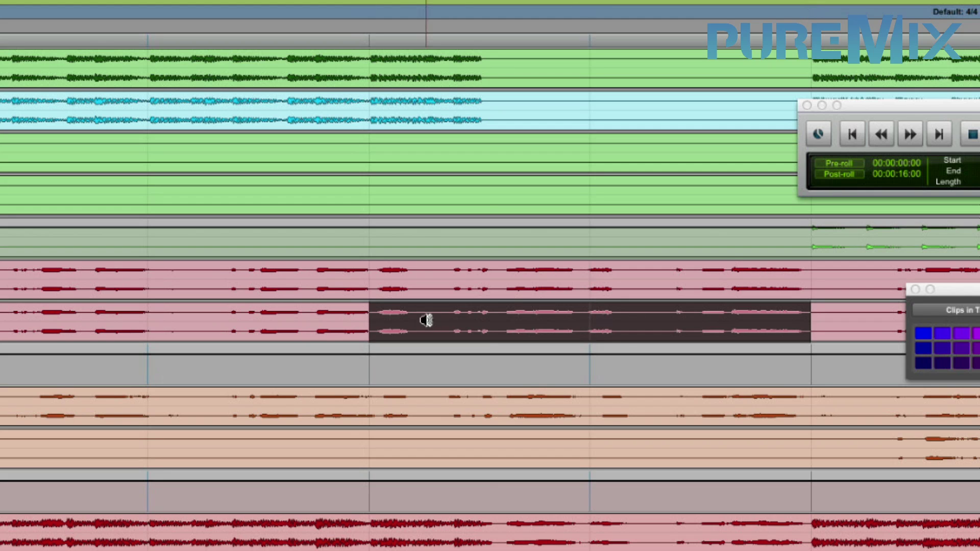
key(ctrl+super+Right)
drag(482, 308, 482, 327)
click(90, 321)
key(space)
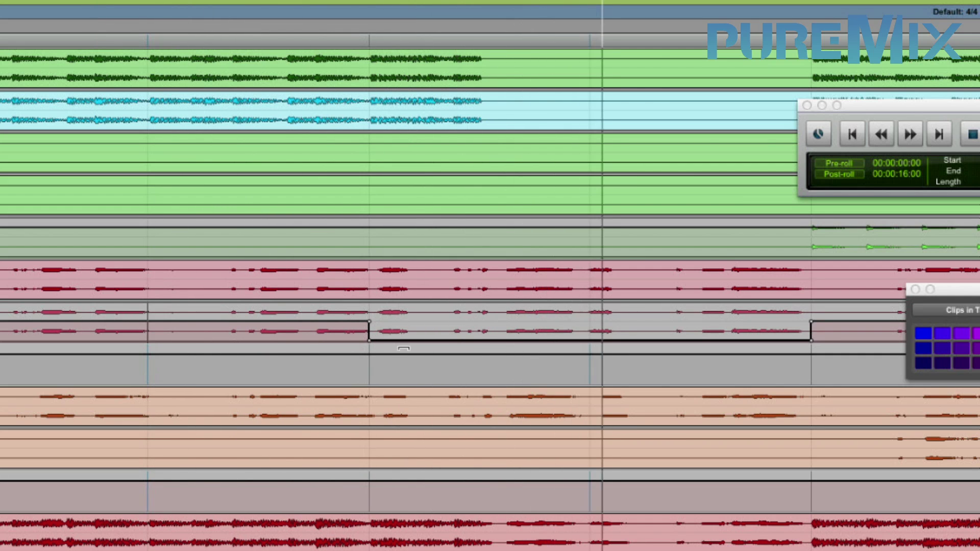
alt+click(372, 342)
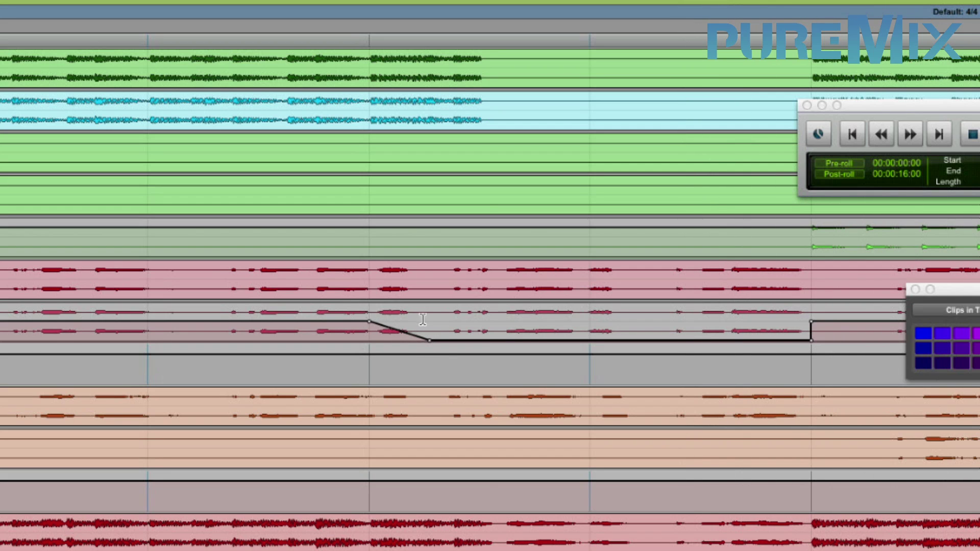
Lower the DRUMOVE track's fader to -2.8 and play back the passage with the automated duplicate vocal
key(super+equal)
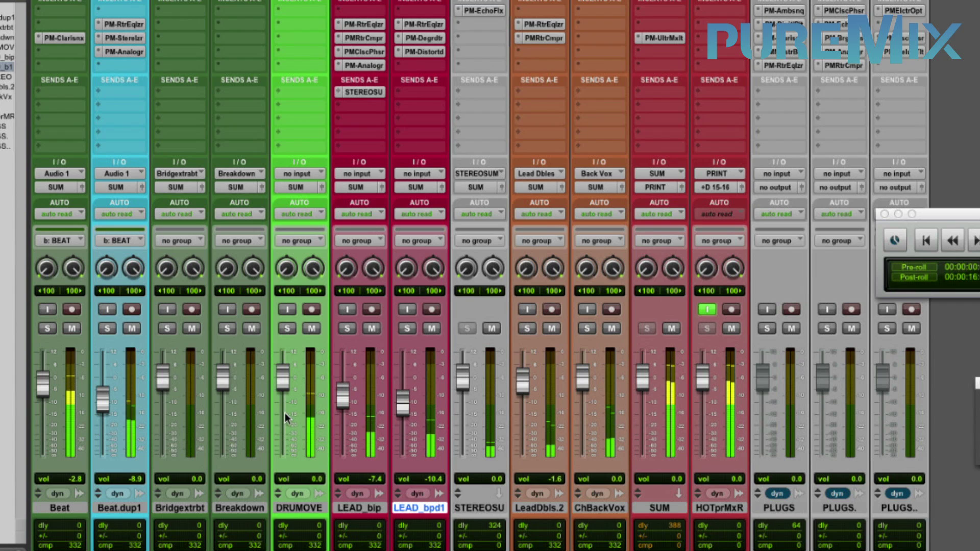
drag(284, 385, 280, 402)
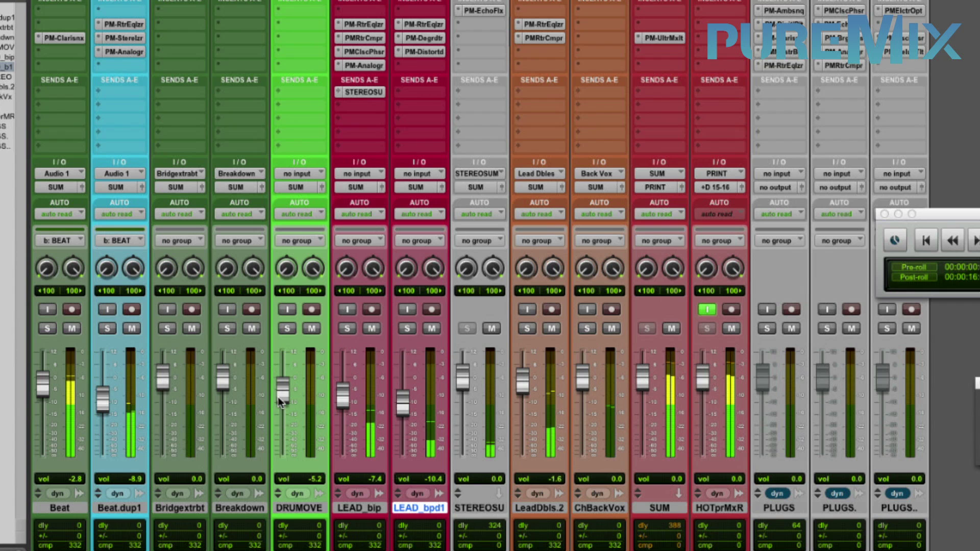
key(super+equal)
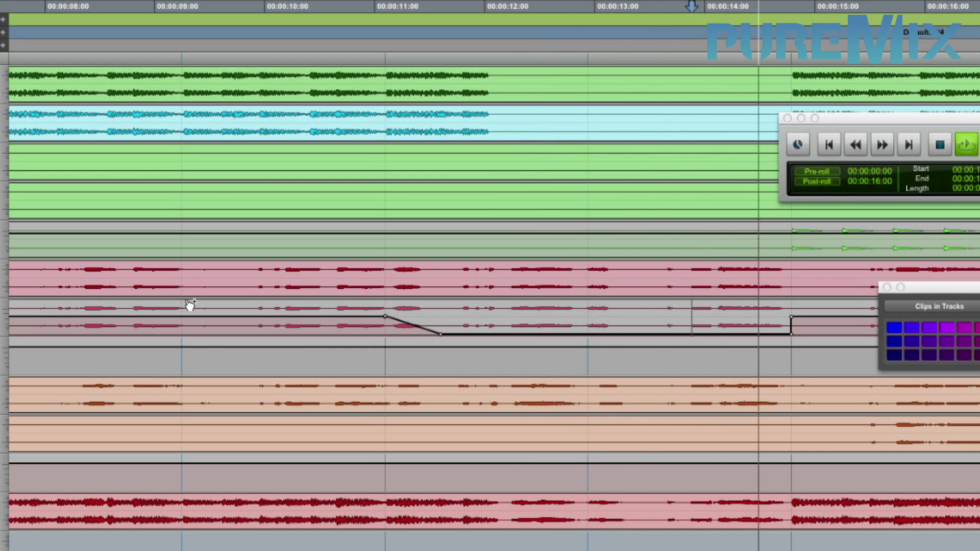
key(super+bracketleft)
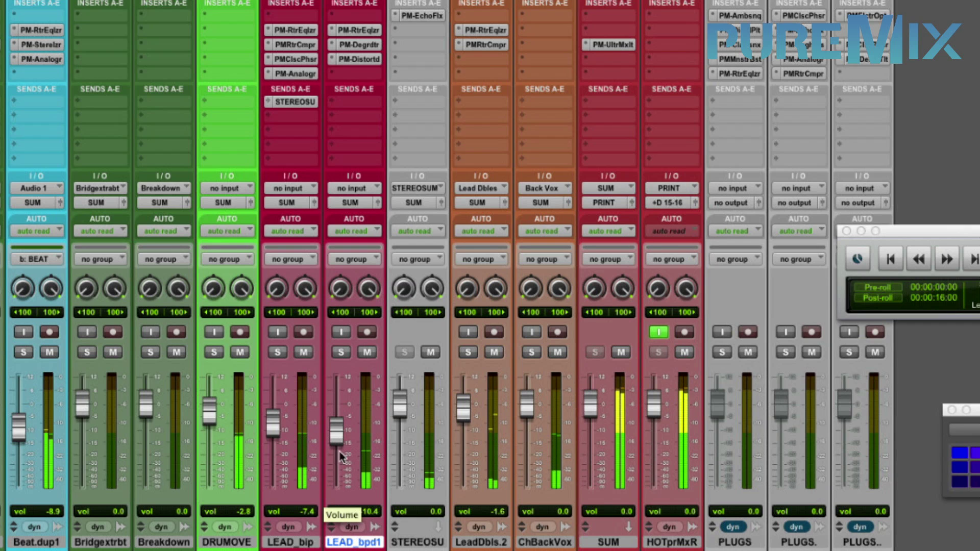
drag(338, 433, 336, 488)
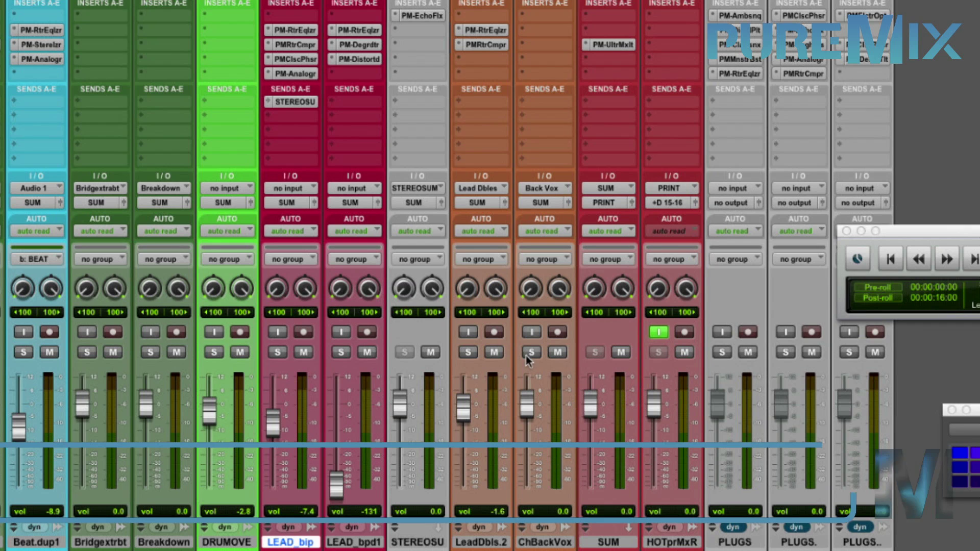
Solo ChBackVox in the chorus and insert PM-Retro Equalizer on it, cutting the lows and boosting the mids and highs
key(super+equal)
key(super+bracketleft)
key(super+bracketleft)
key(super+bracketleft)
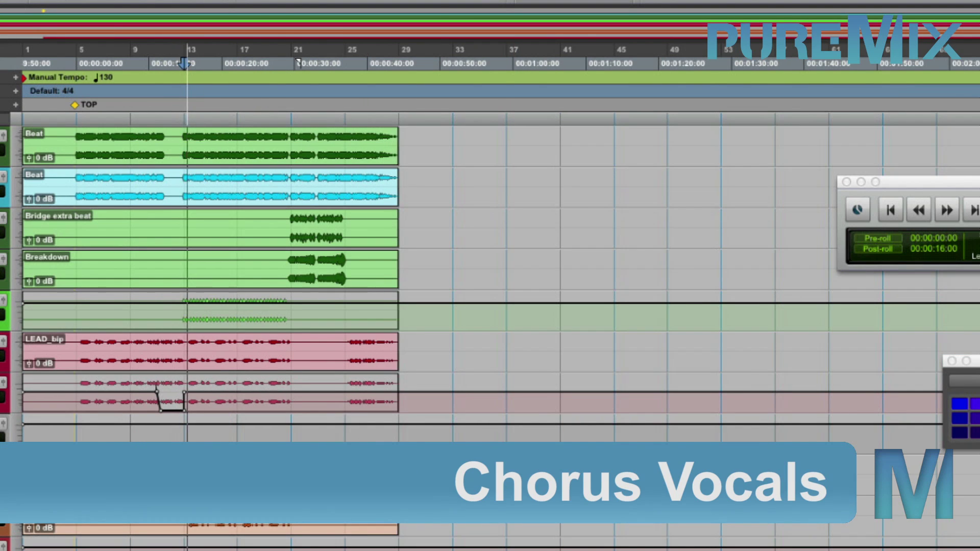
key(super+equal)
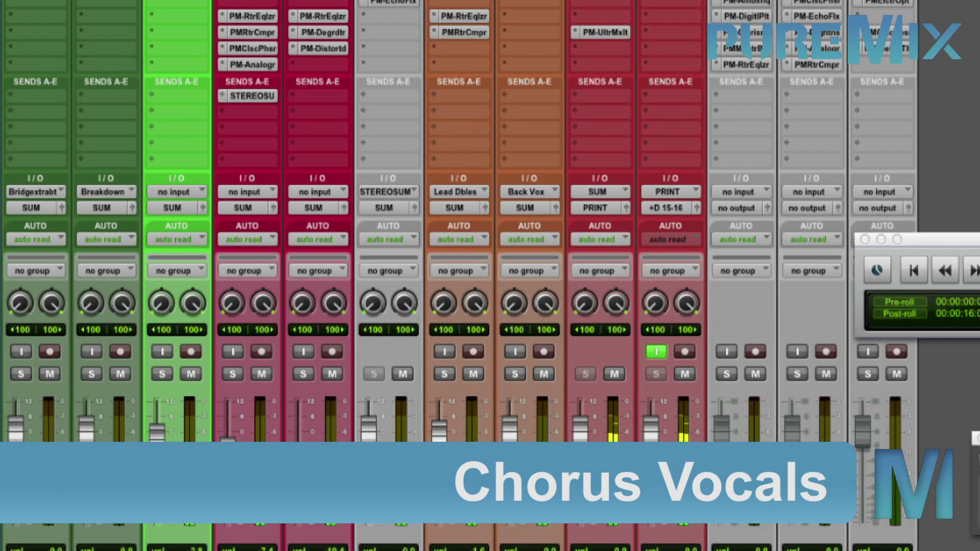
click(514, 375)
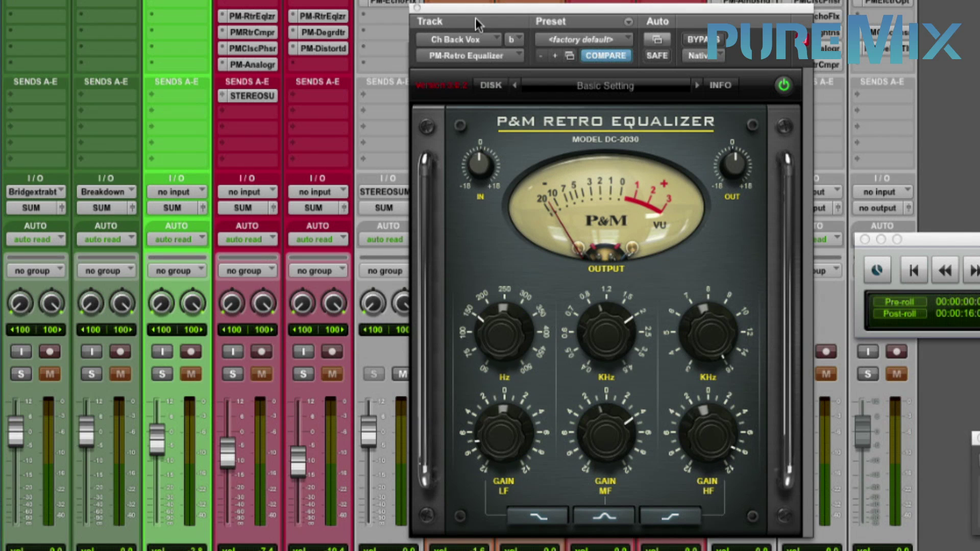
key(super+w)
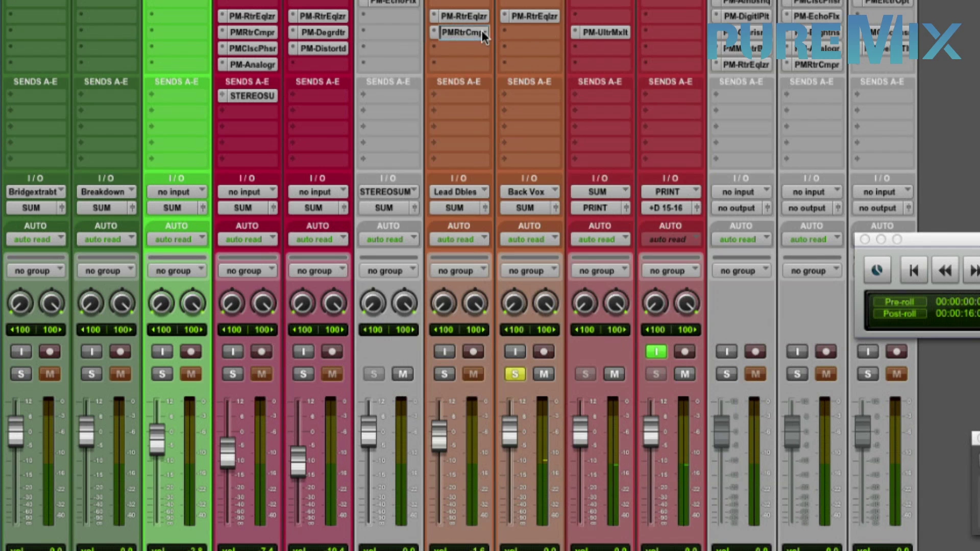
Insert PM-Retro Compressor below the ChBackVox equalizer with compression about 2, minimum attack, a higher release and the mix at about 50
click(534, 32)
key(super+w)
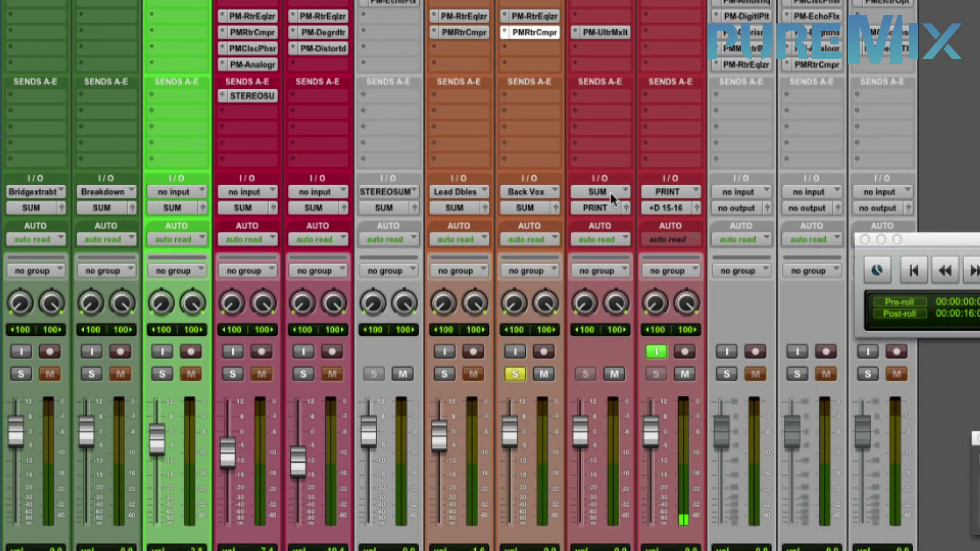
click(534, 32)
drag(575, 346, 581, 344)
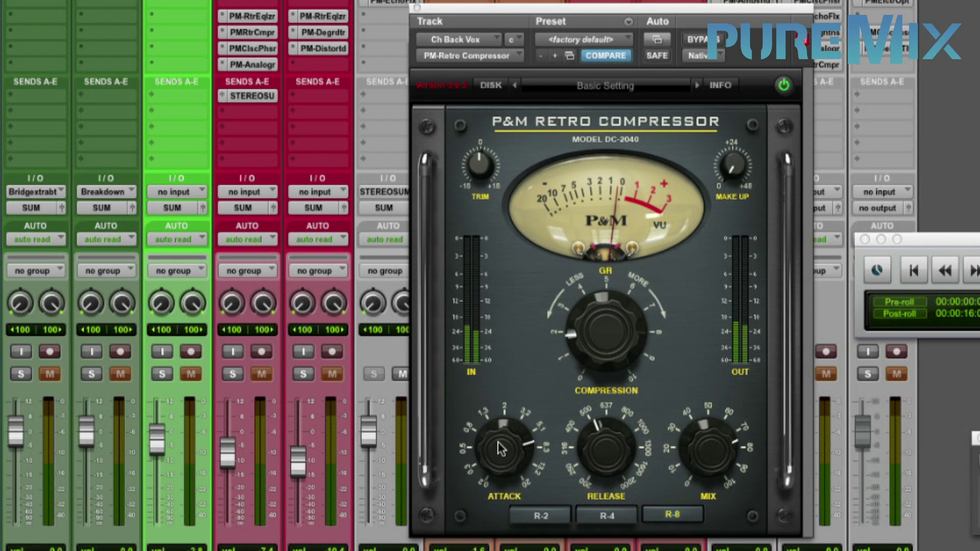
drag(480, 485, 480, 510)
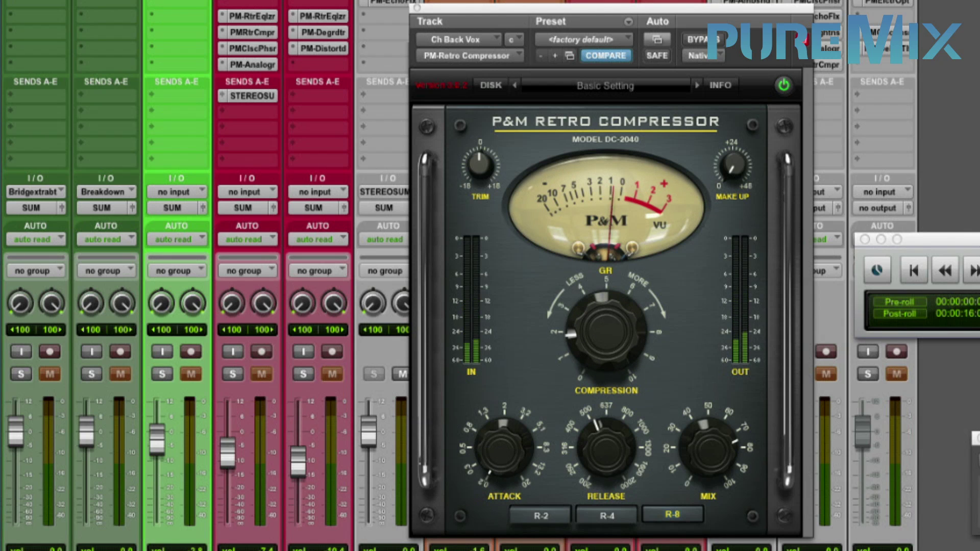
drag(629, 440, 629, 428)
drag(706, 451, 706, 448)
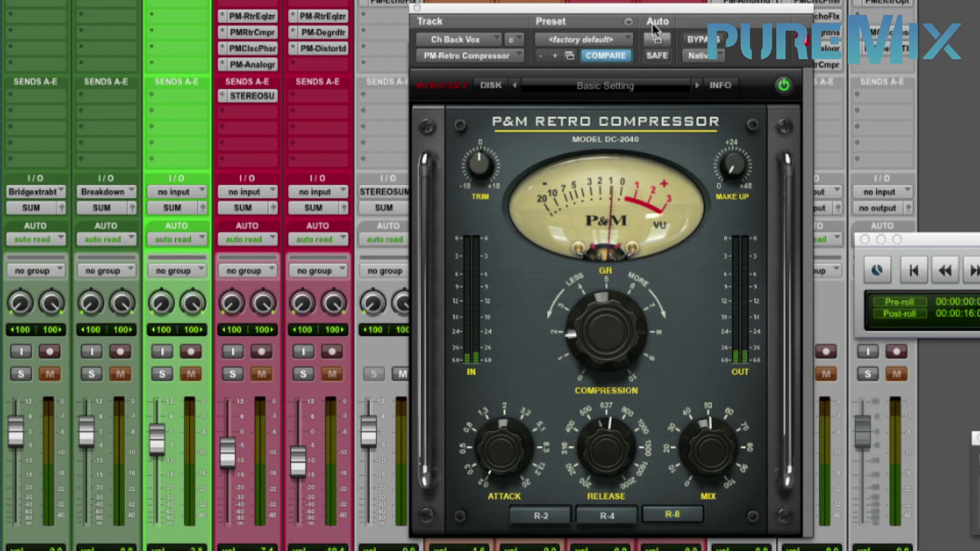
Compare the soloed ChBackVox track with its Retro Compressor bypassed and active
click(722, 41)
drag(723, 9, 792, 0)
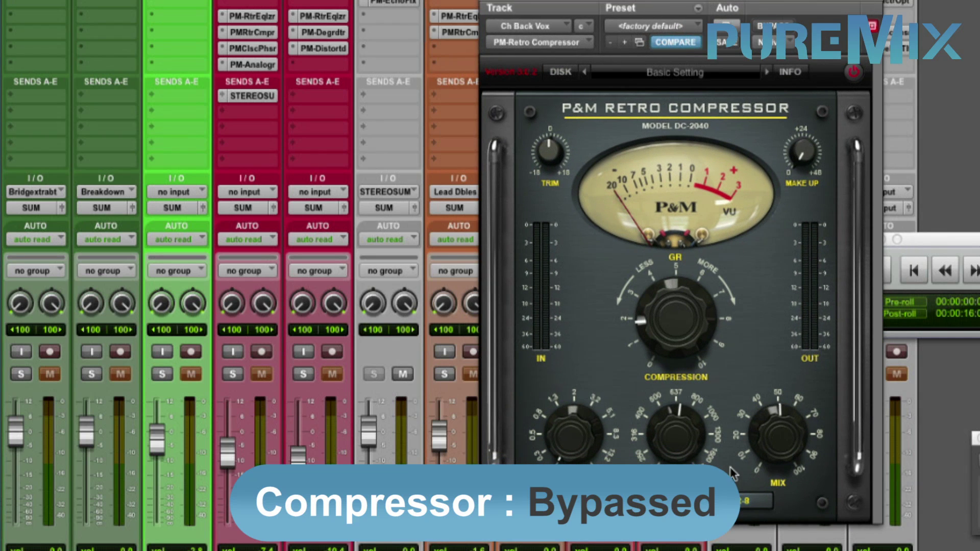
click(855, 72)
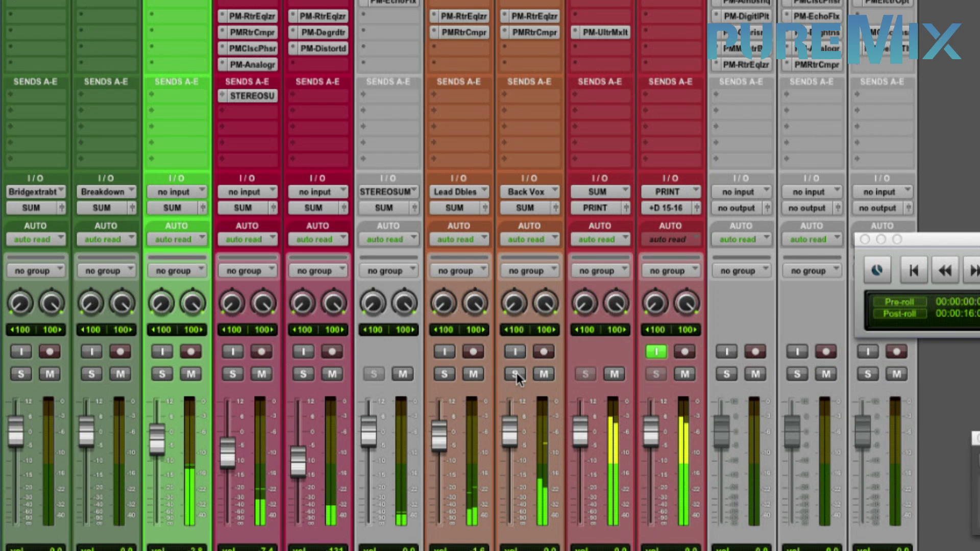
Lower the ChBackVox fader to -2.5 in the full mix and compare against the recorded rough mix
drag(516, 439, 517, 449)
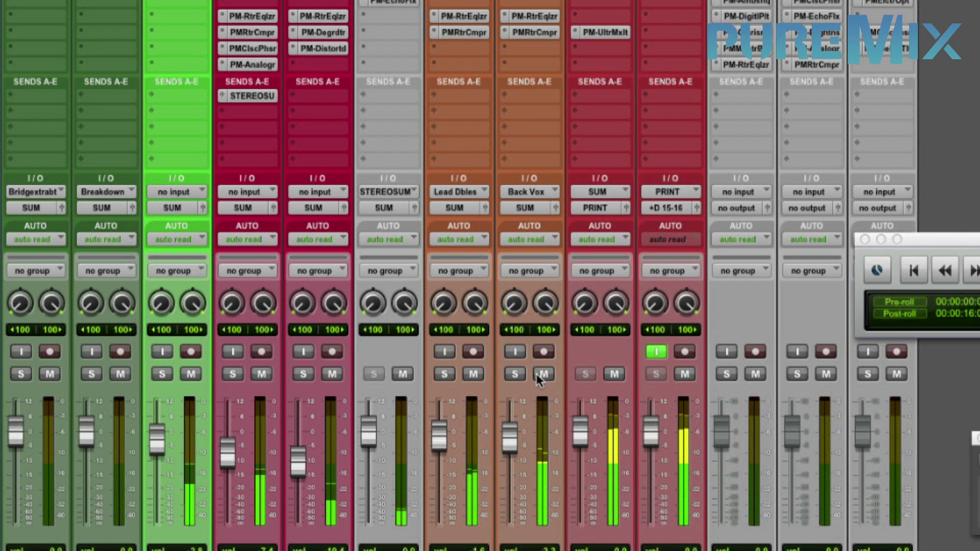
click(655, 352)
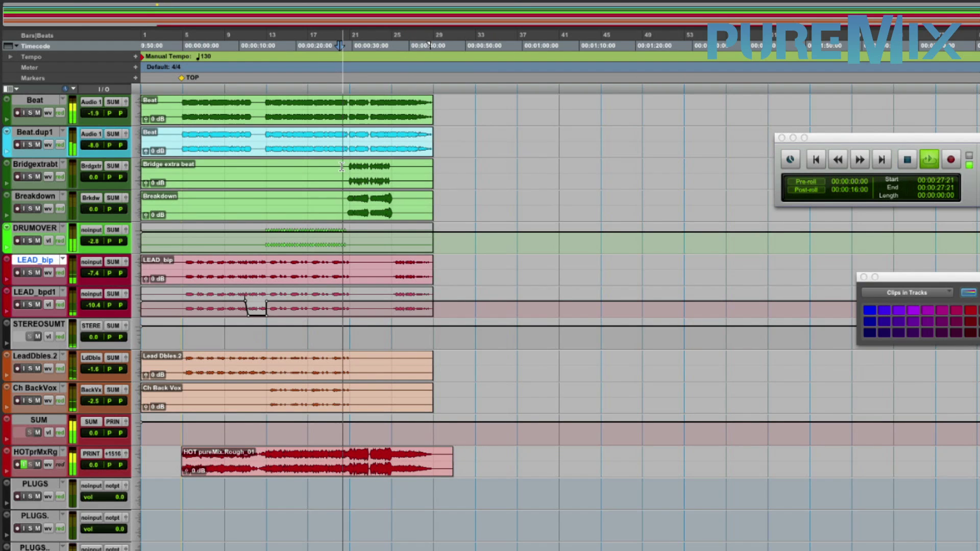
Insert PM-Analoger on the soloed Bridgextrabt with more drive and lows, highs about 3.55 and Tape mode, and lower its fader to -1.9
key(super+equal)
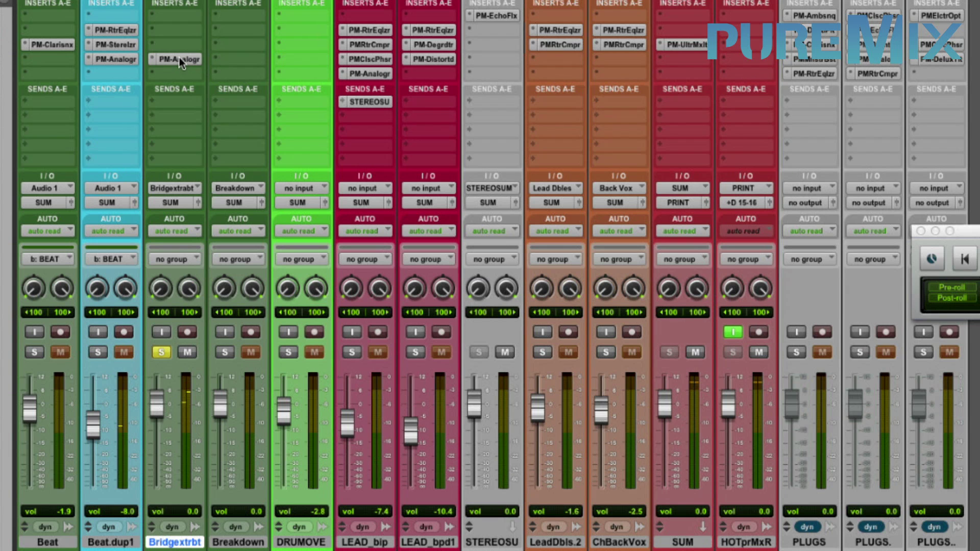
click(197, 65)
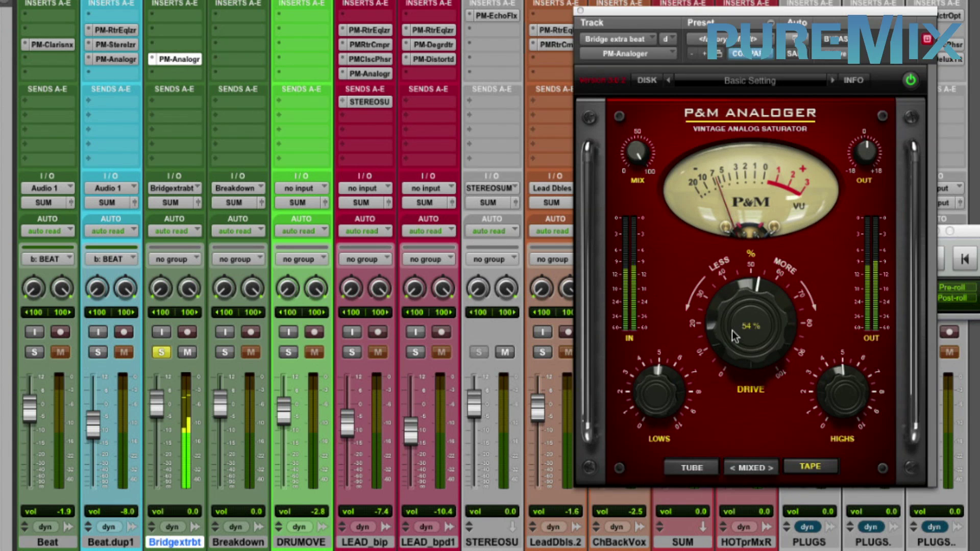
drag(737, 325, 741, 314)
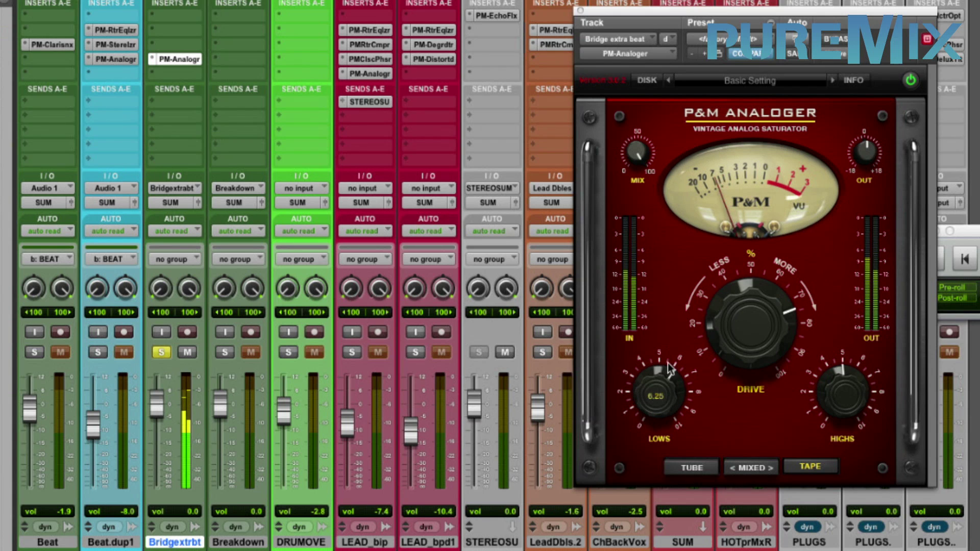
drag(849, 389, 828, 398)
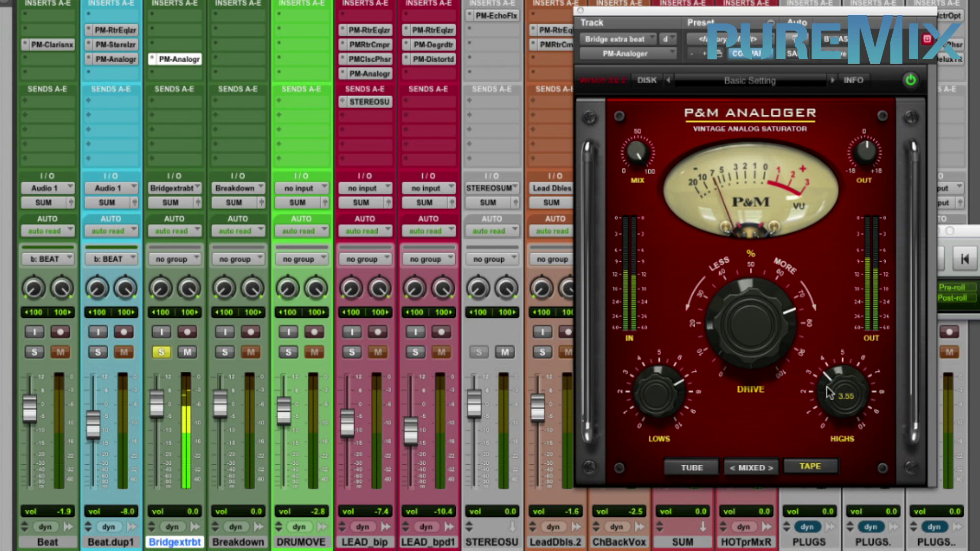
click(705, 467)
click(809, 468)
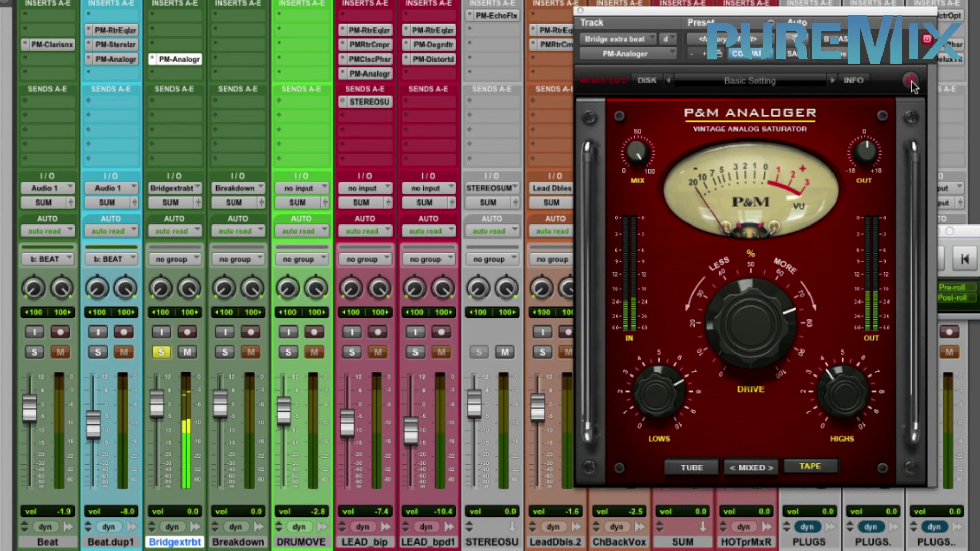
drag(154, 412, 154, 416)
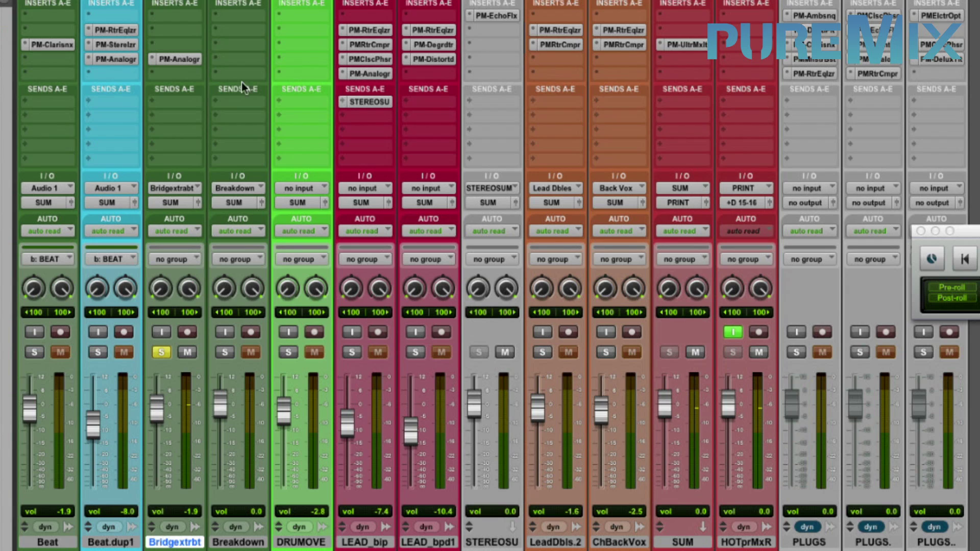
Try PM-Monster Boost below the Analoger on Bridgextrabt, bypassing the Analoger to compare, and remove the Monster Boost insert
click(185, 77)
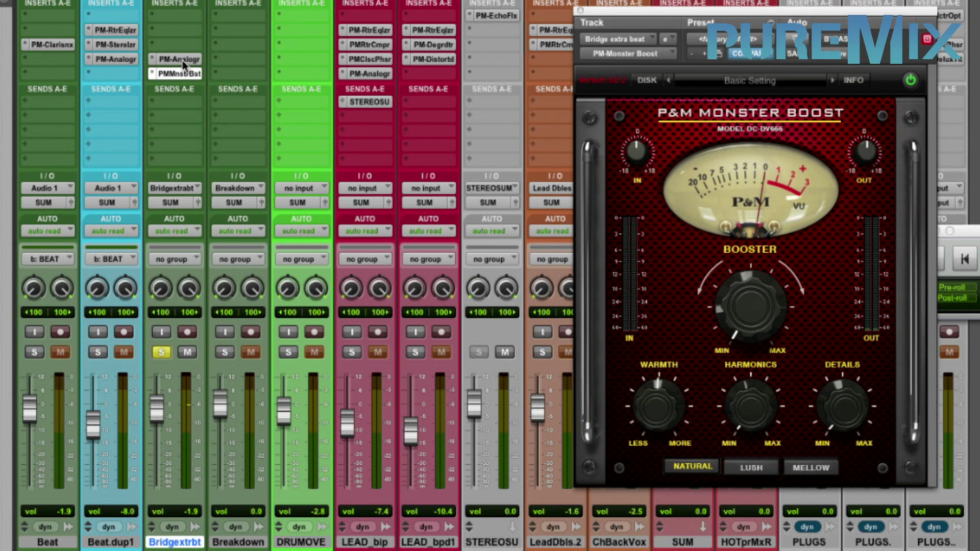
click(182, 60)
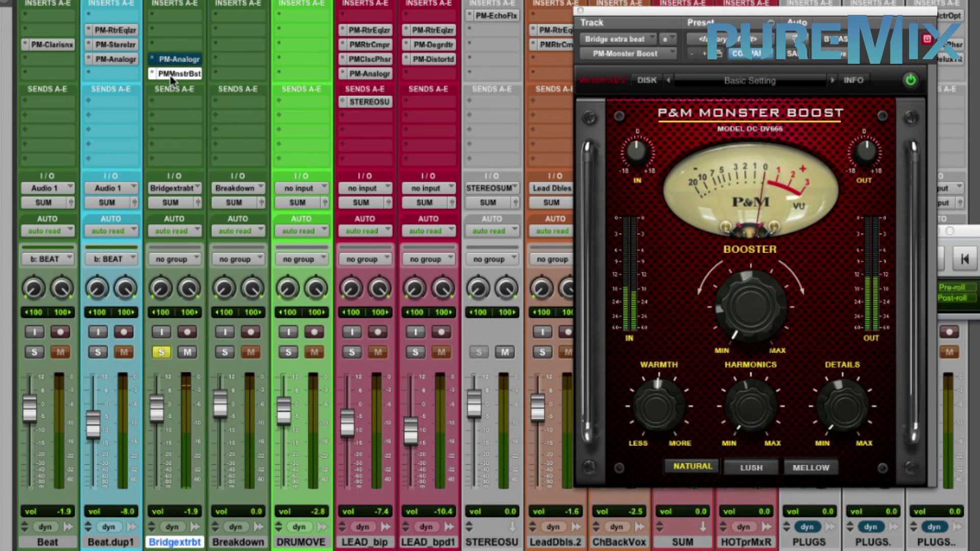
click(184, 62)
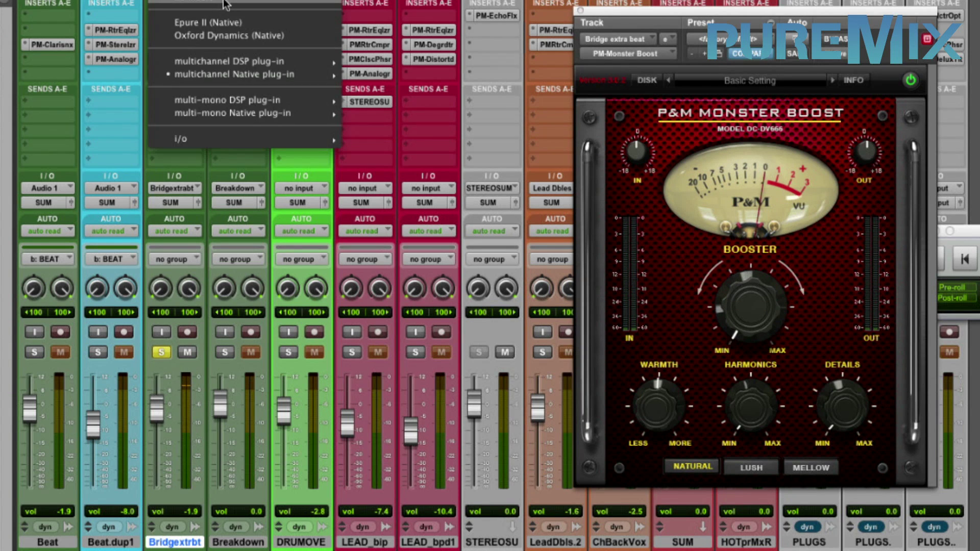
click(225, 3)
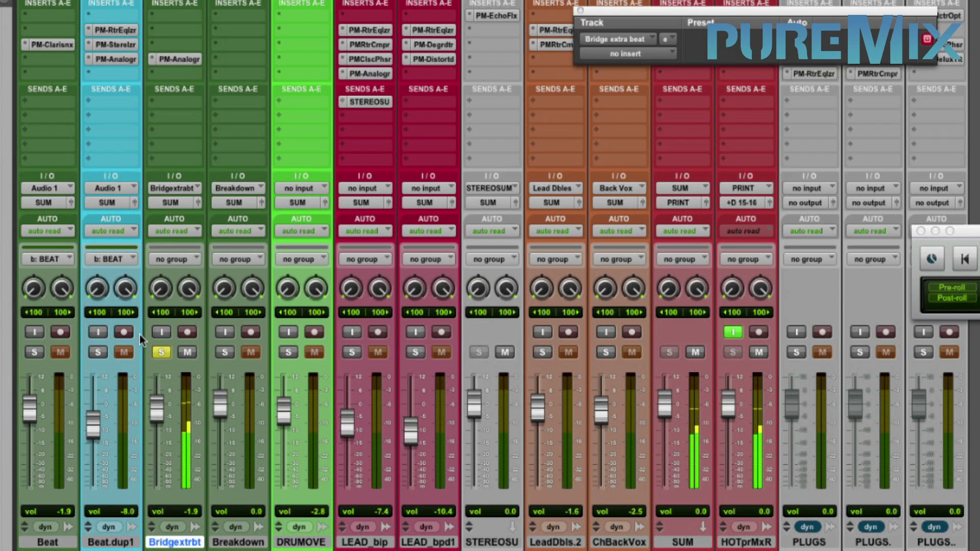
Unsolo Bridgextrabt and set its fader to -1.6 in the mix, and solo Breakdown with its fader raised to +2.5
click(161, 353)
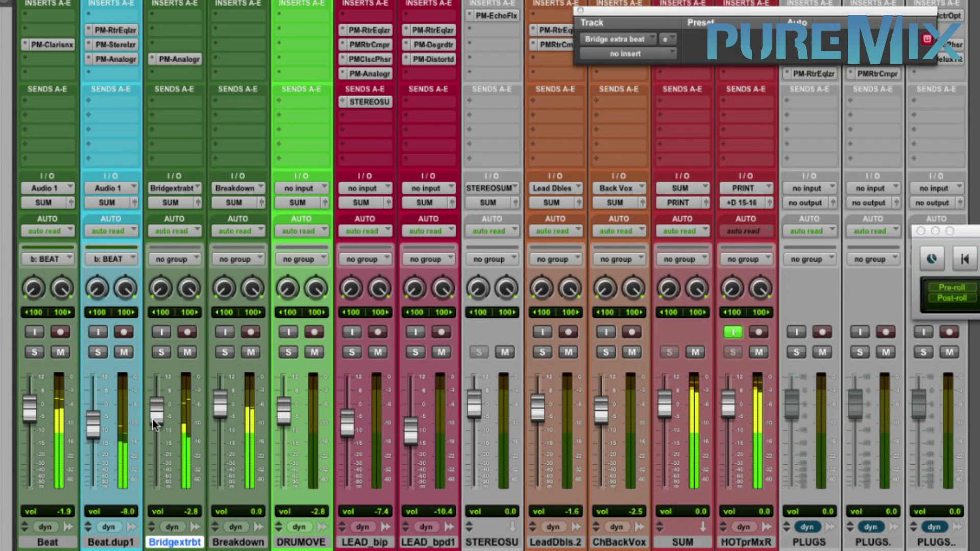
drag(154, 417, 158, 419)
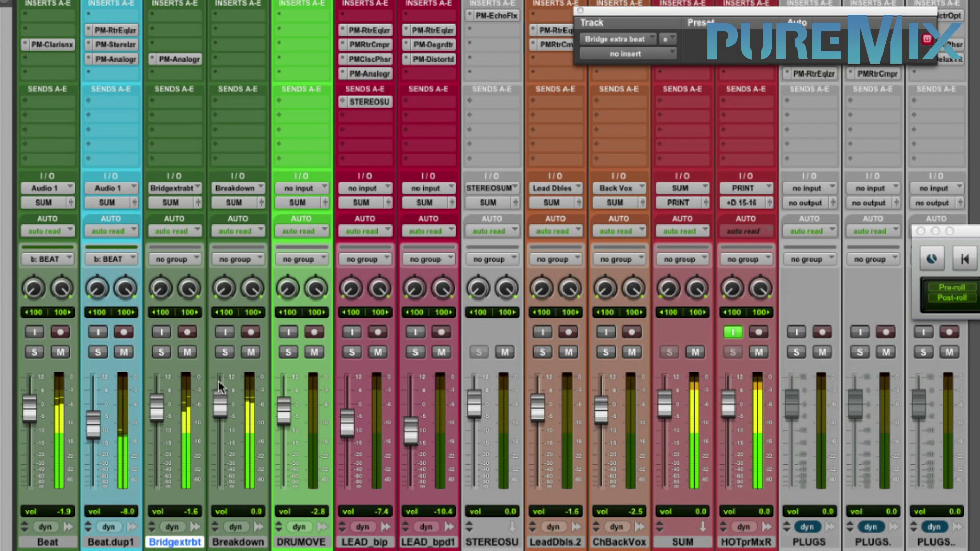
click(225, 353)
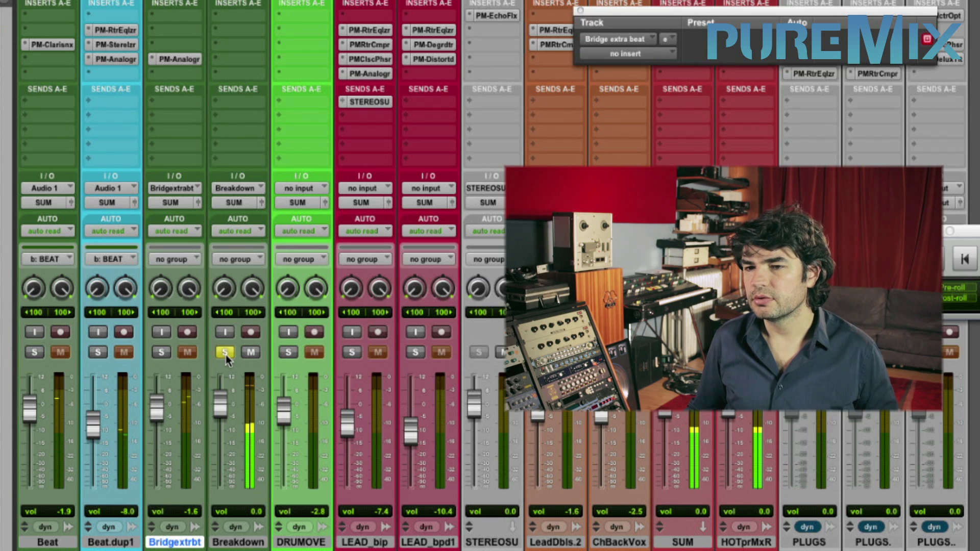
drag(223, 418, 223, 407)
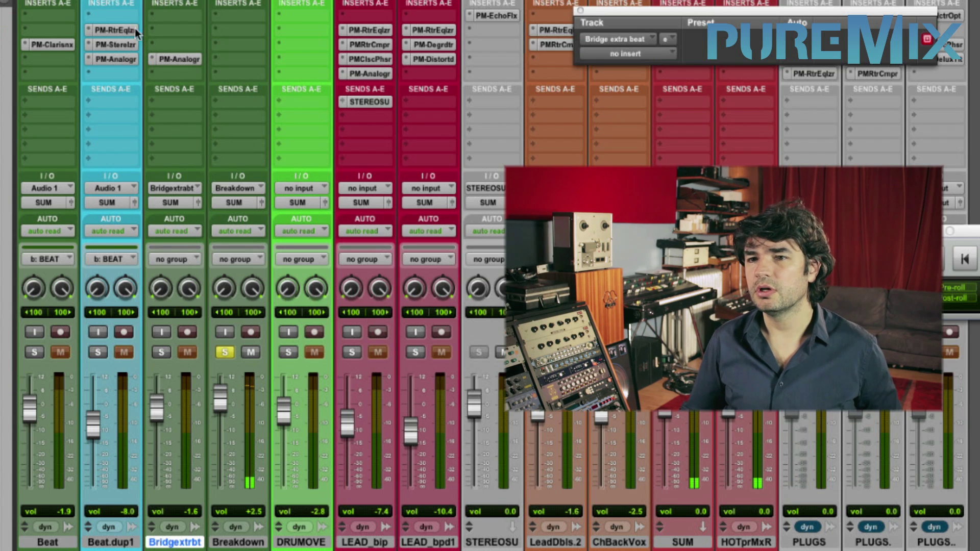
Copy Beat.dup1's Retro Equalizer and Bridgextrabt's Analoger onto Breakdown, set the Analoger highs to 5.80, and unsolo the track with its fader at +1.8
drag(195, 35, 238, 30)
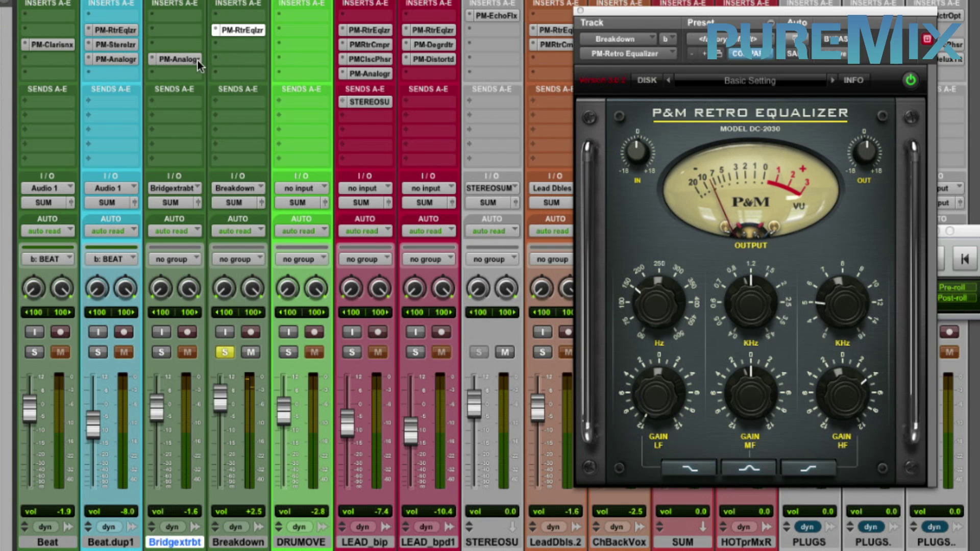
drag(243, 51, 245, 44)
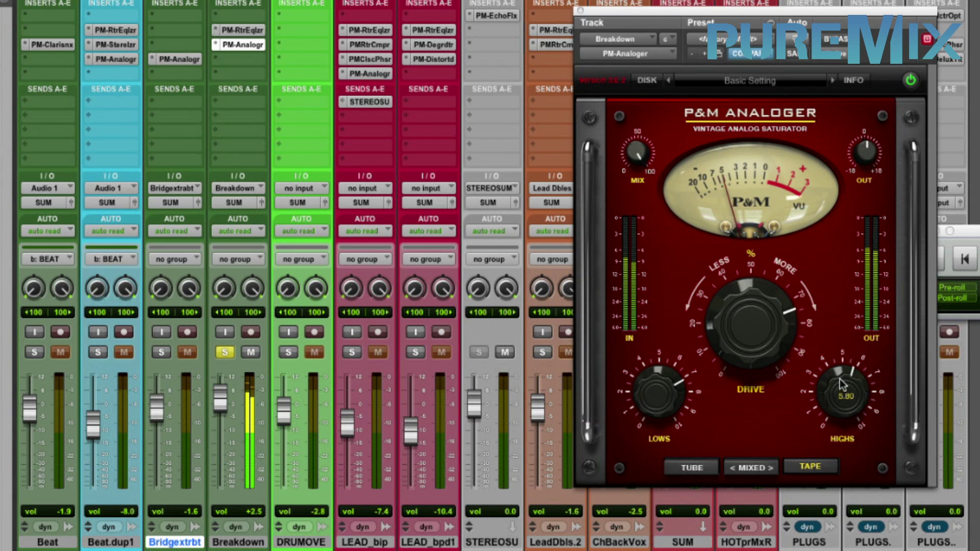
mouse_move(668, 398)
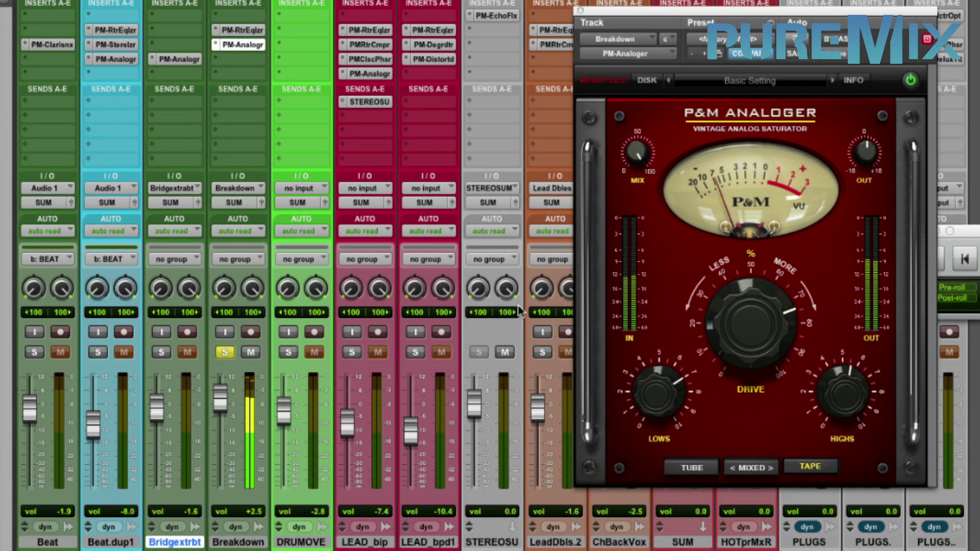
click(247, 32)
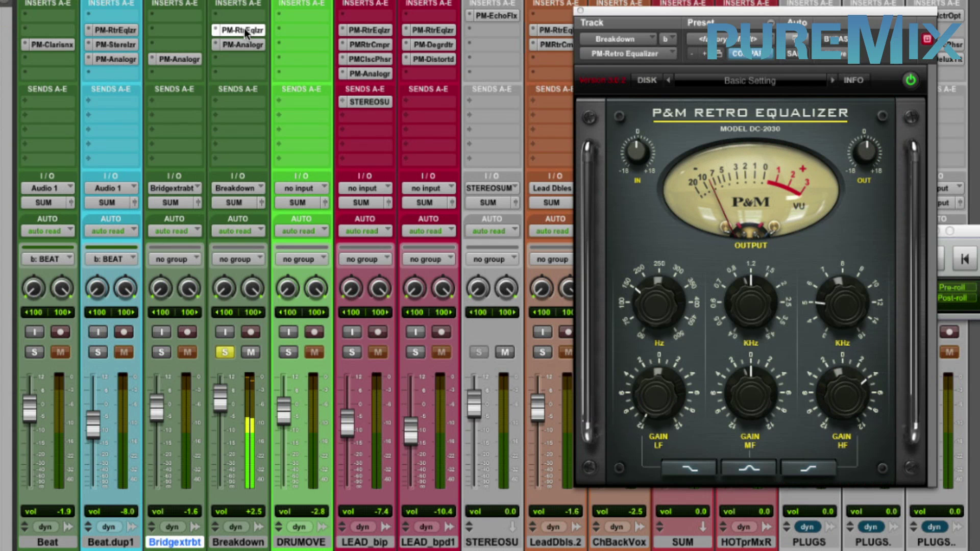
click(244, 45)
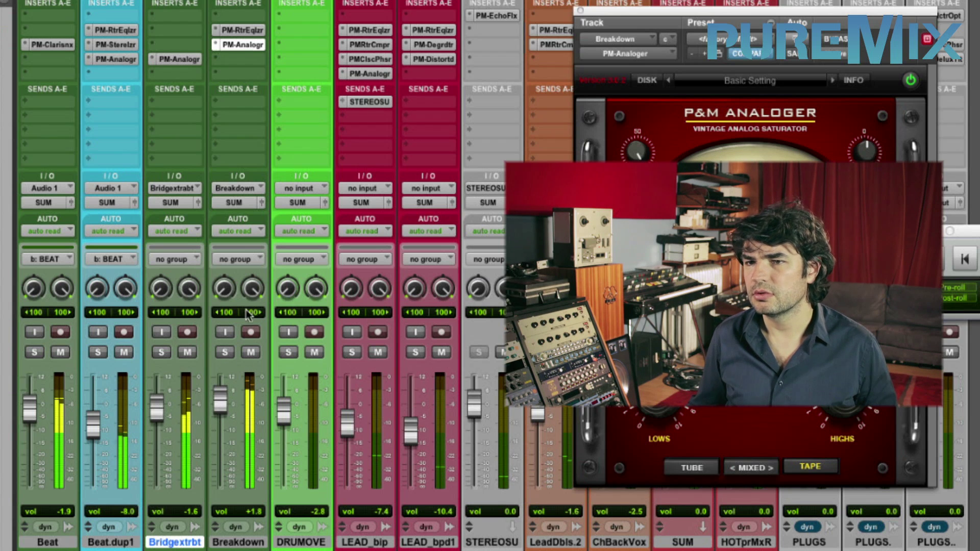
Insert the Plug and Mix UltraMaxit level maximizer below the Analoger on the Breakdown track
click(247, 60)
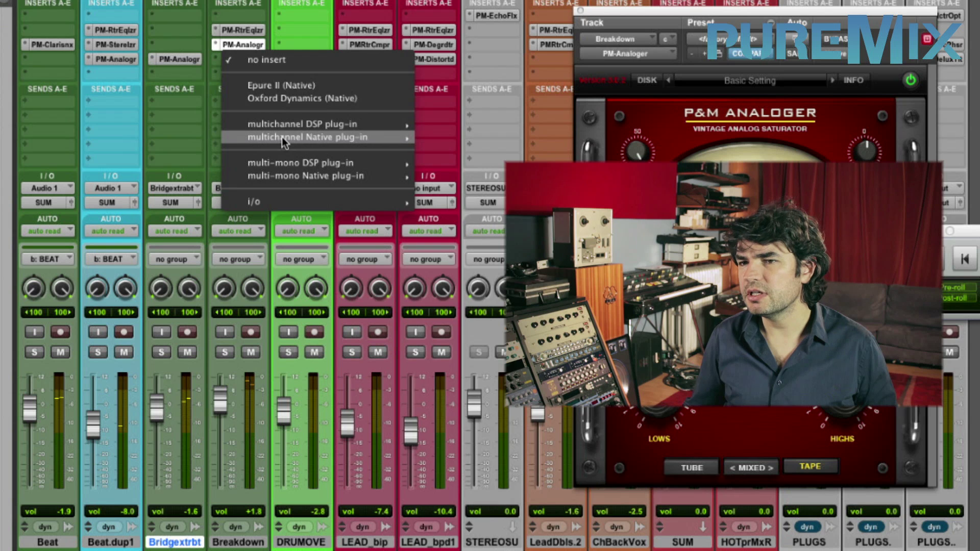
mouse_move(357, 137)
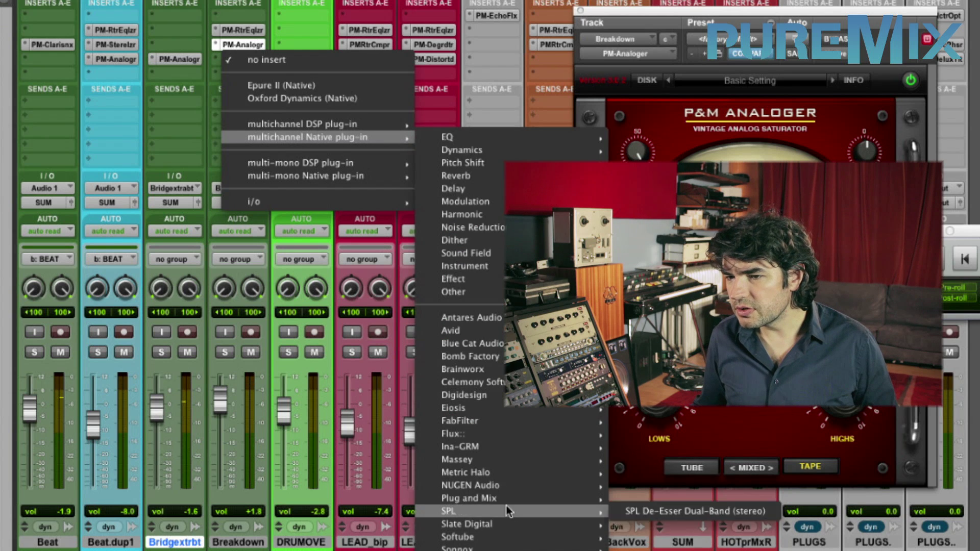
mouse_move(505, 498)
click(740, 405)
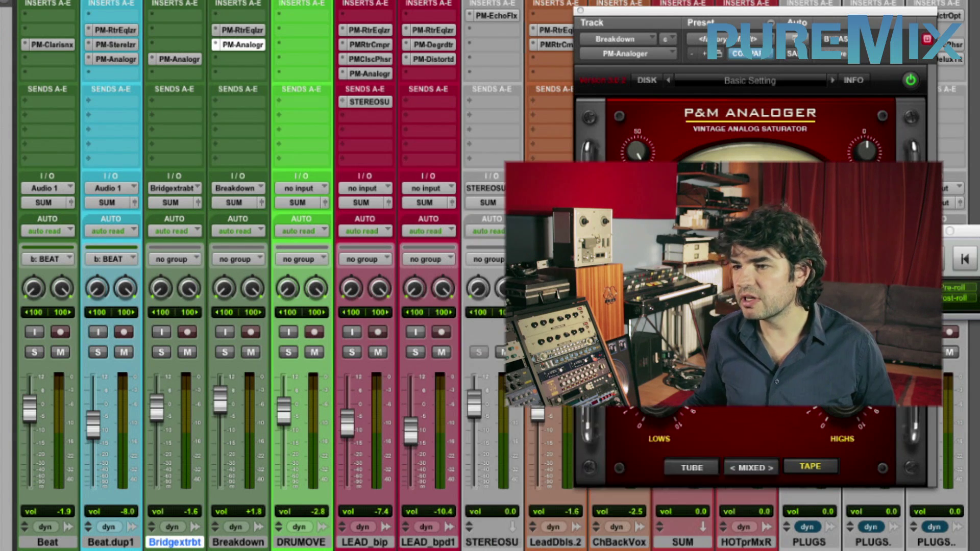
Raise the UltraMaxit threshold on Breakdown to +4.35 dB and lower its out ceiling slightly beyond -3.75 dB while playing the full mix
drag(736, 373, 734, 362)
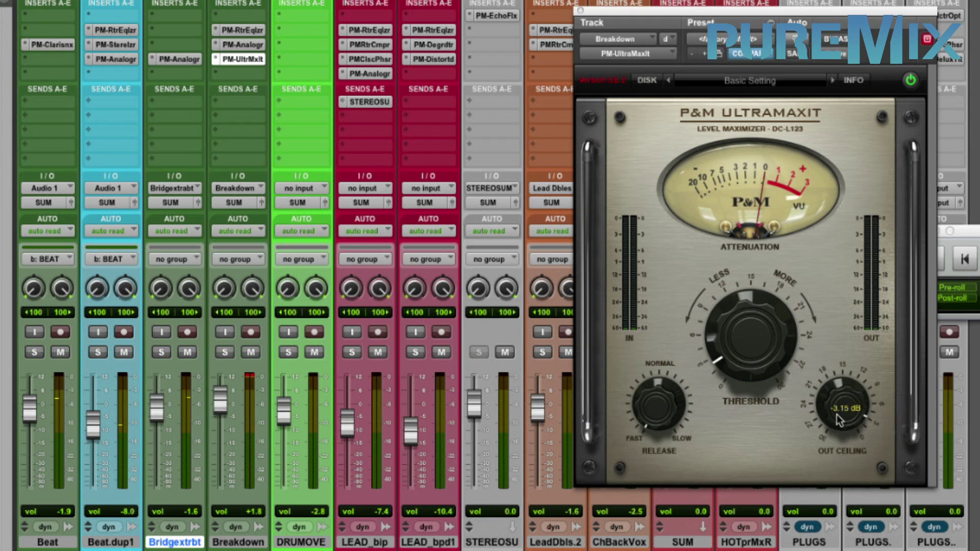
drag(835, 419, 838, 416)
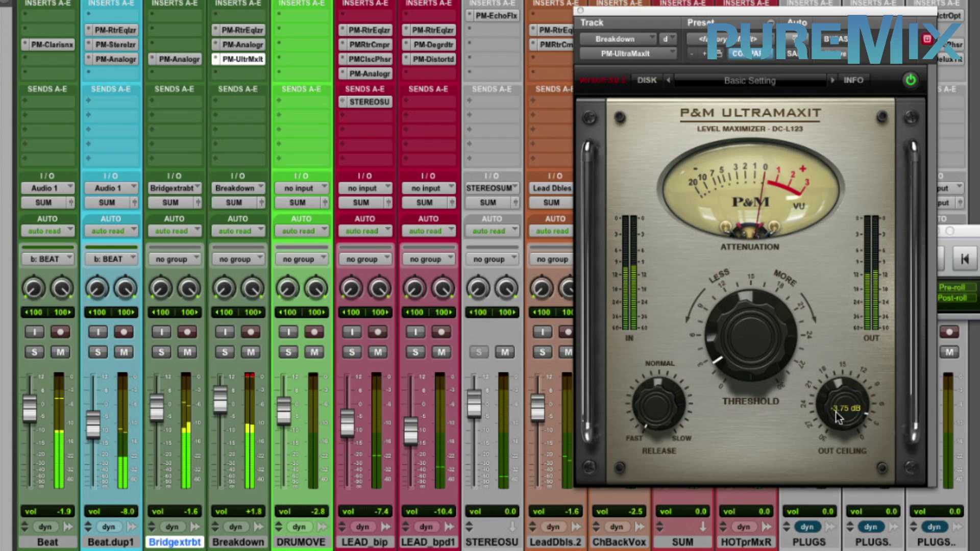
mouse_move(729, 376)
mouse_down()
mouse_move(735, 356)
mouse_move(732, 365)
mouse_up()
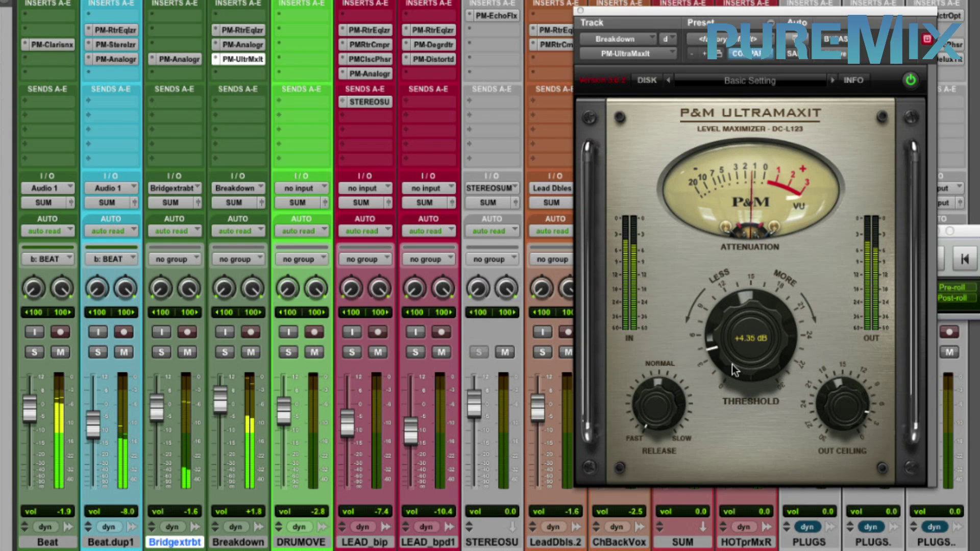
click(837, 419)
drag(840, 418, 834, 421)
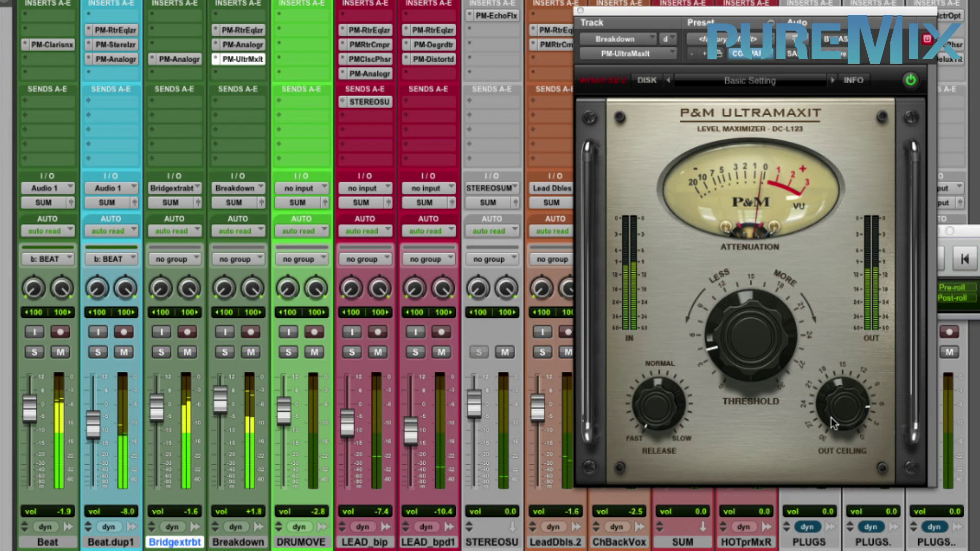